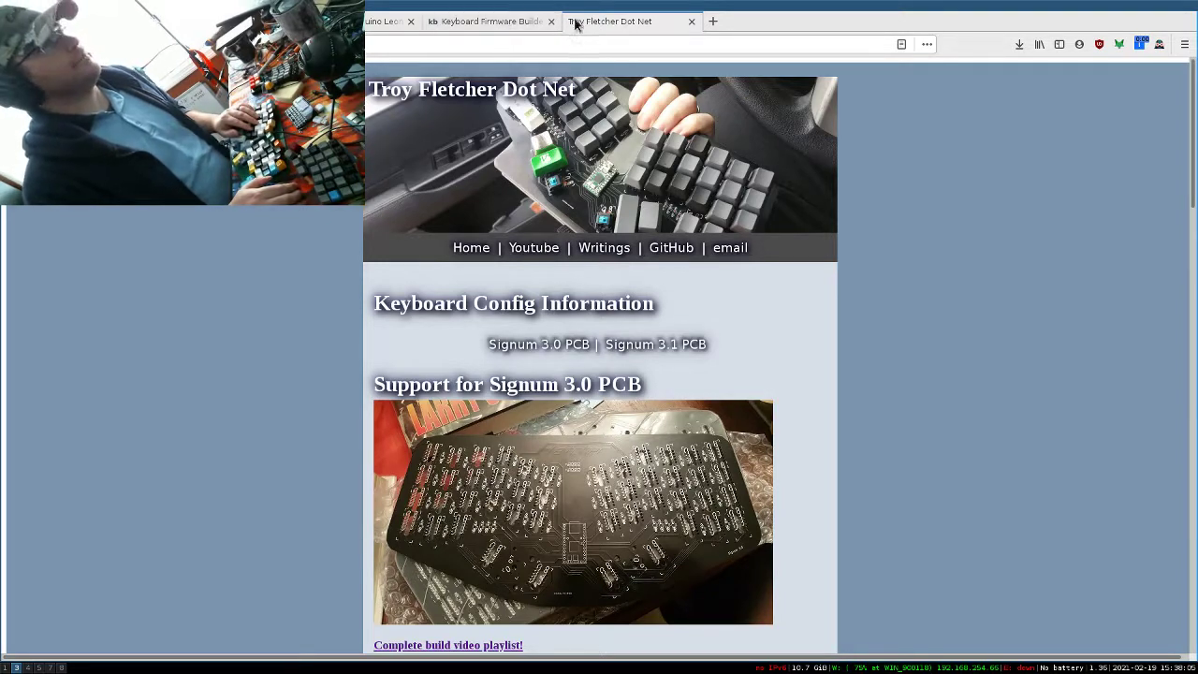
Look through the keyboard configuration page's support sections for the Signum 3.0 and Signum 3.1 PCBs.
scroll(904, 202, "down", 3)
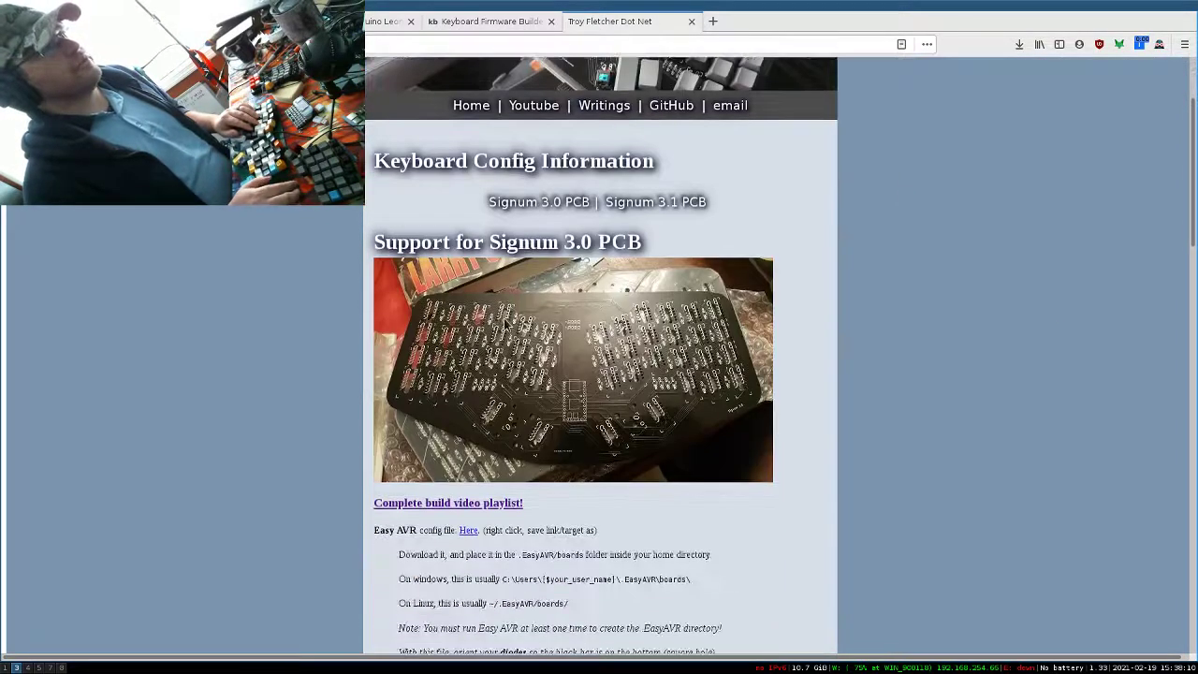
scroll(936, 215, "up", 3)
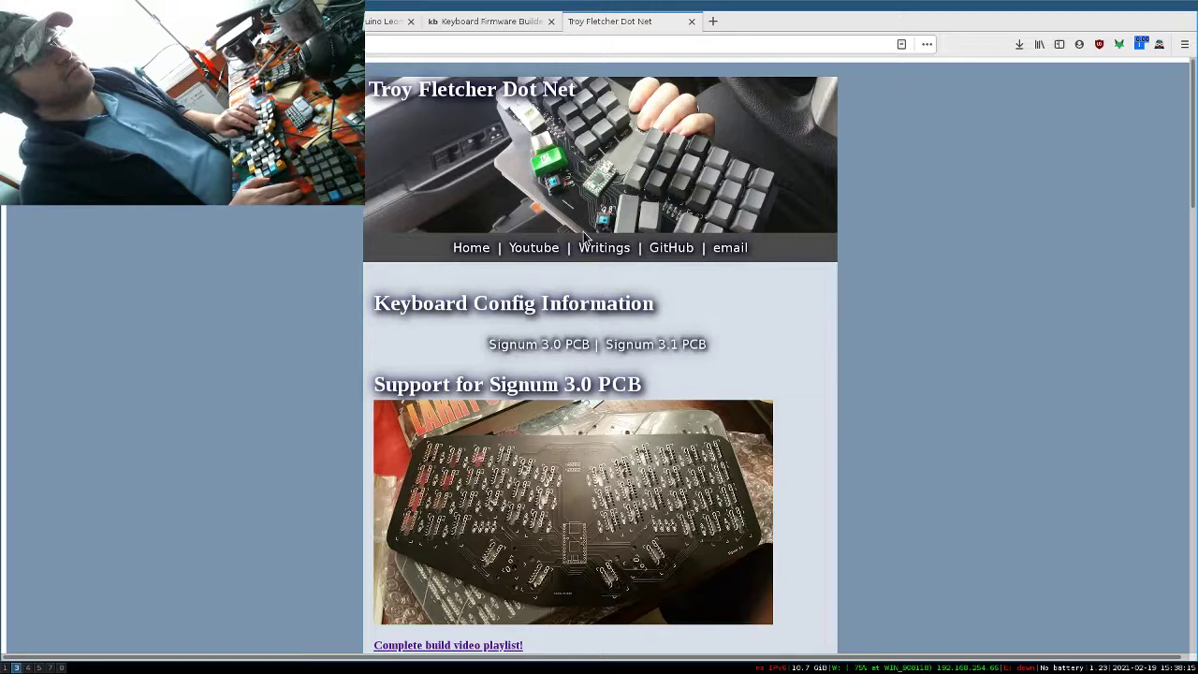
left_click_drag(872, 206, 915, 206)
scroll(913, 204, "down", 2)
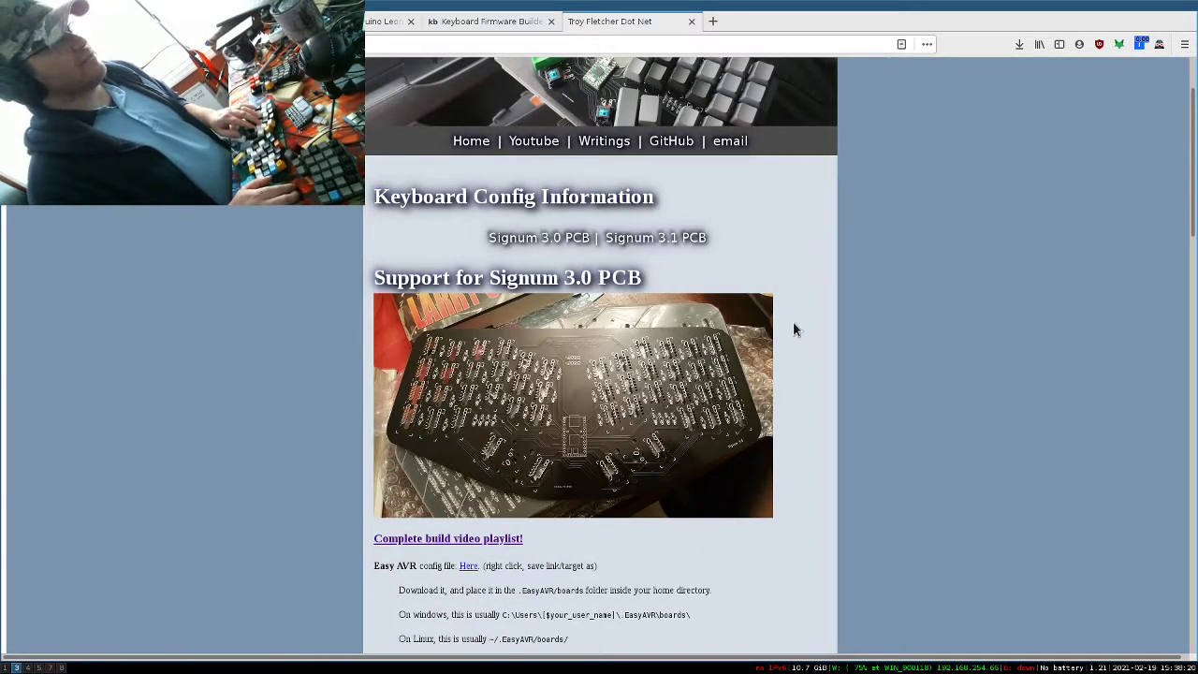
scroll(580, 262, "down", 3)
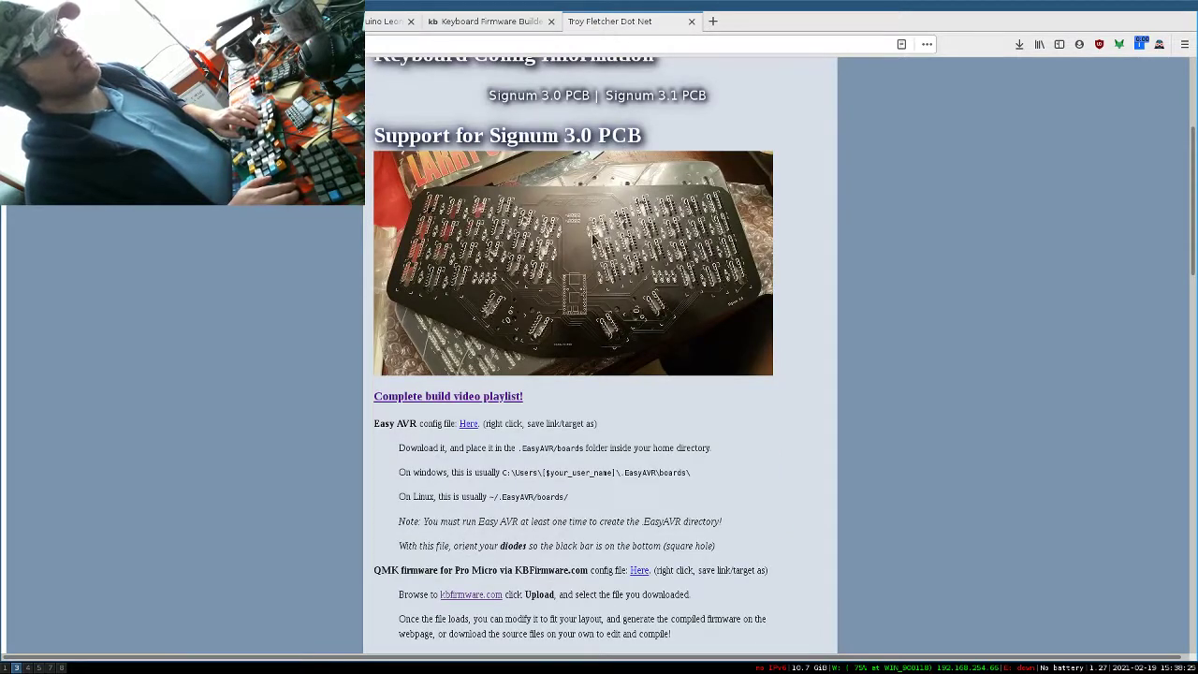
scroll(607, 266, "down", 16)
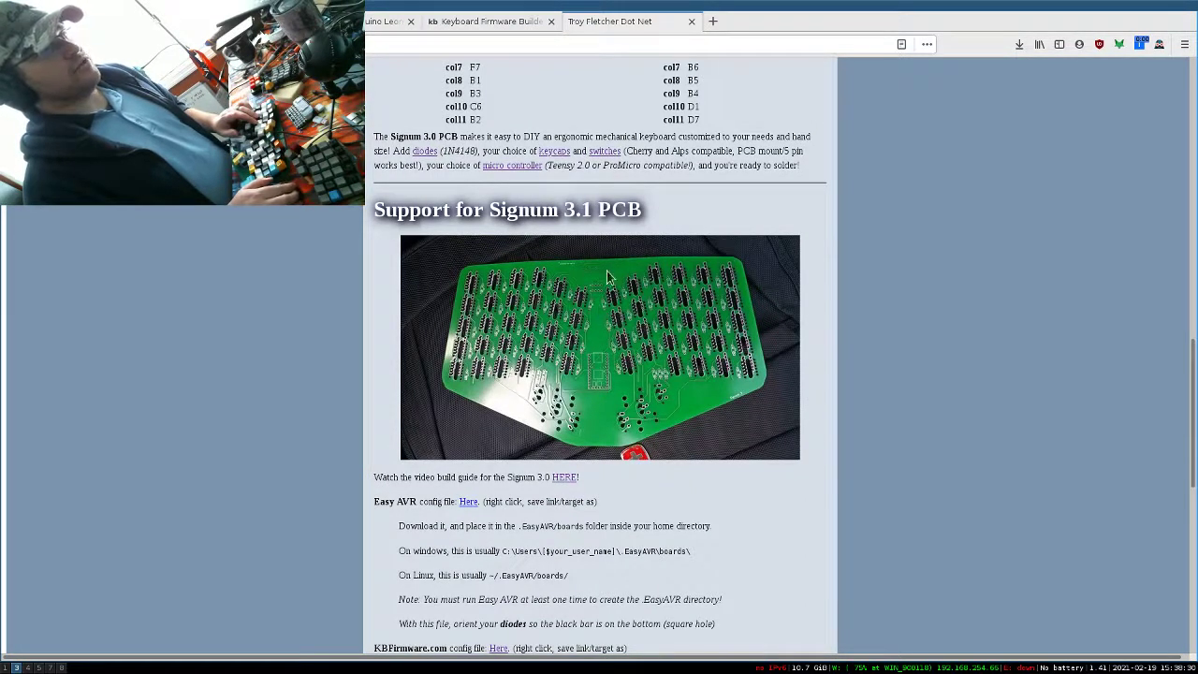
scroll(625, 385, "down", 4)
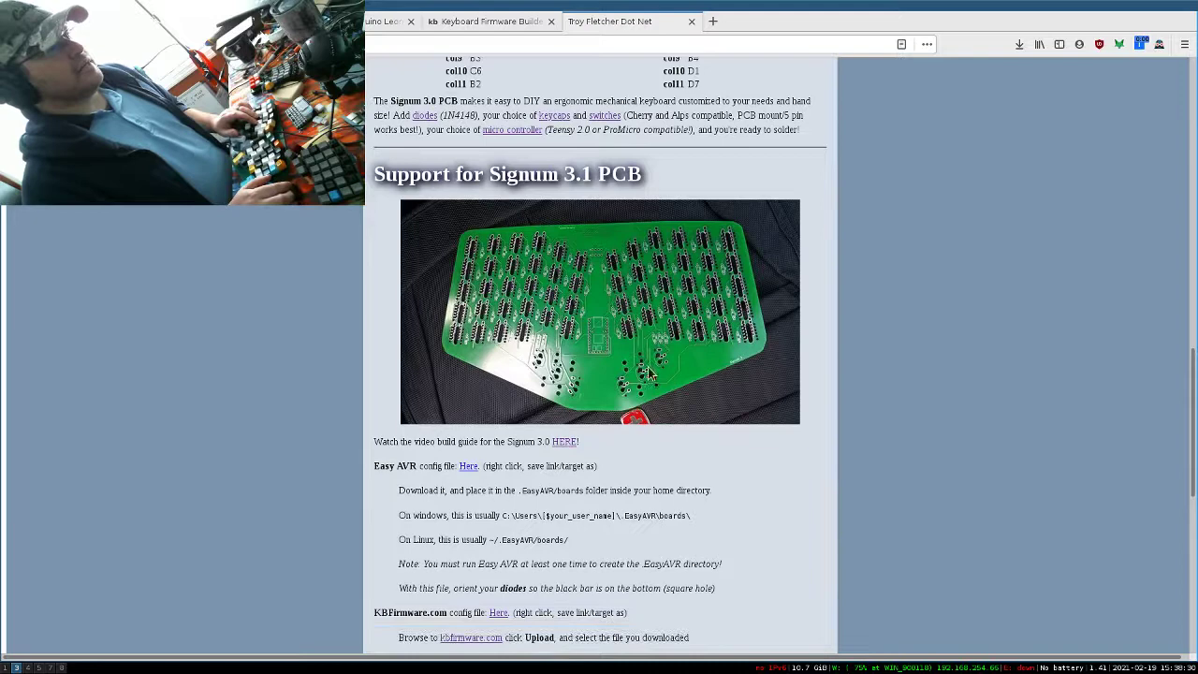
scroll(617, 213, "up", 4)
scroll(621, 213, "down", 1)
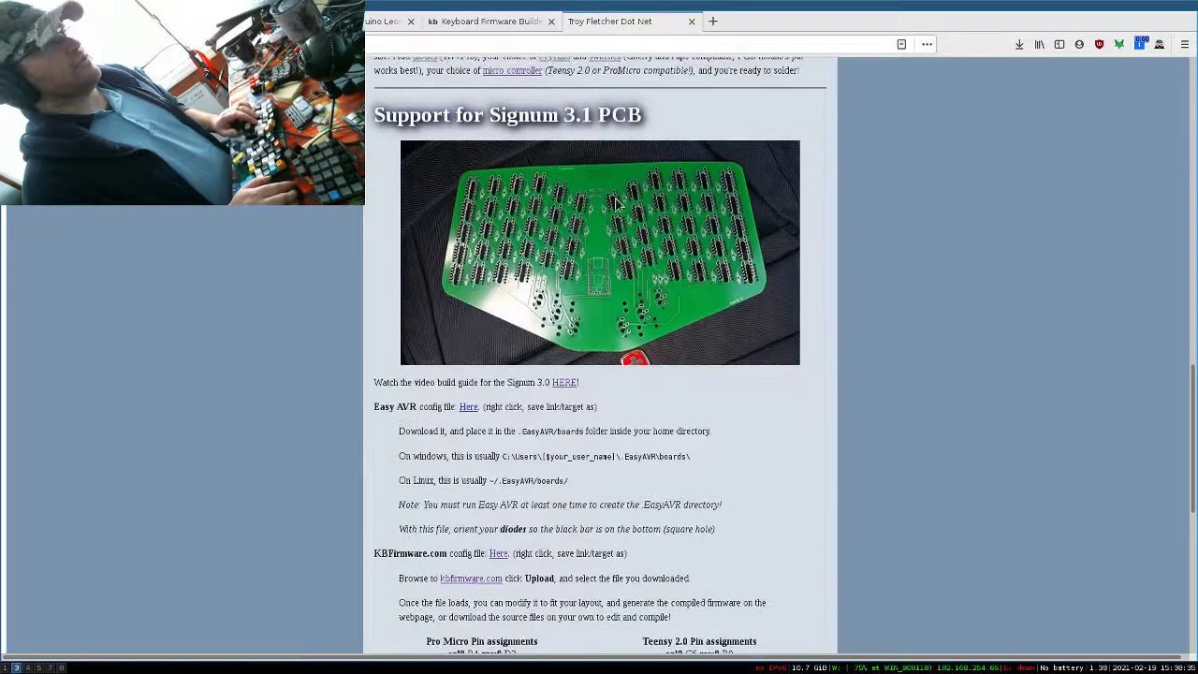
scroll(621, 213, "up", 2)
key("Home")
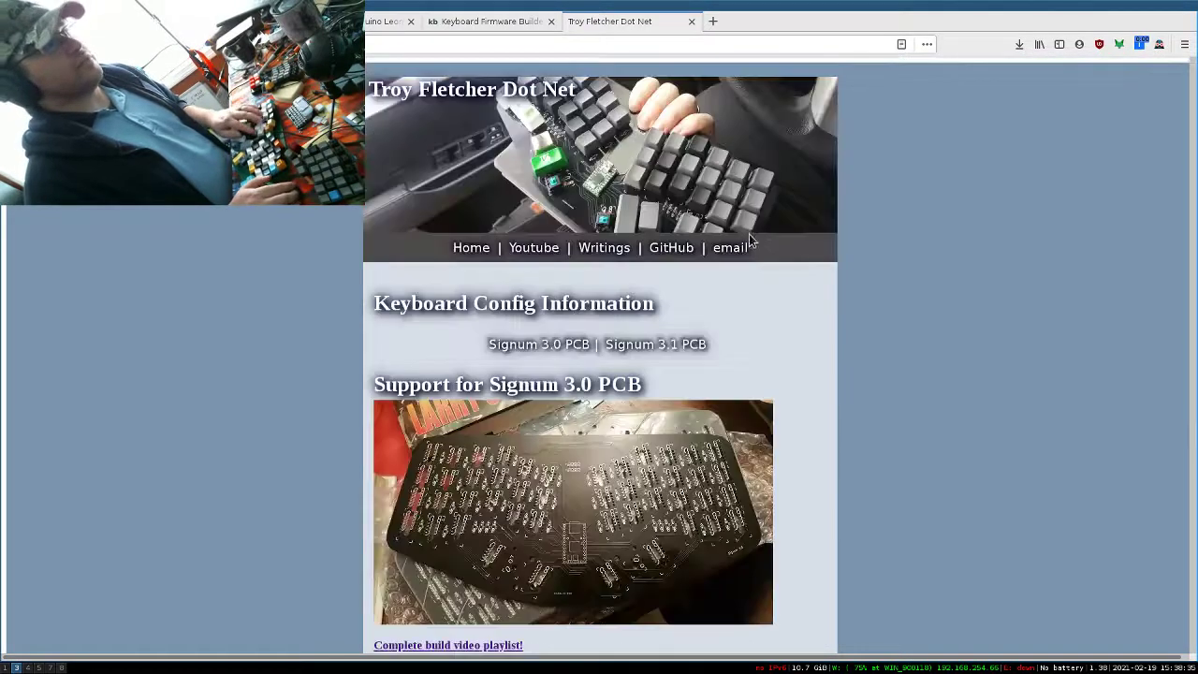
Save the Signum 3.1 PCB's KBFirmware.com config file as signum3.1_kbfirmware.com.json in Downloads, replacing the existing copy.
left_click(659, 345)
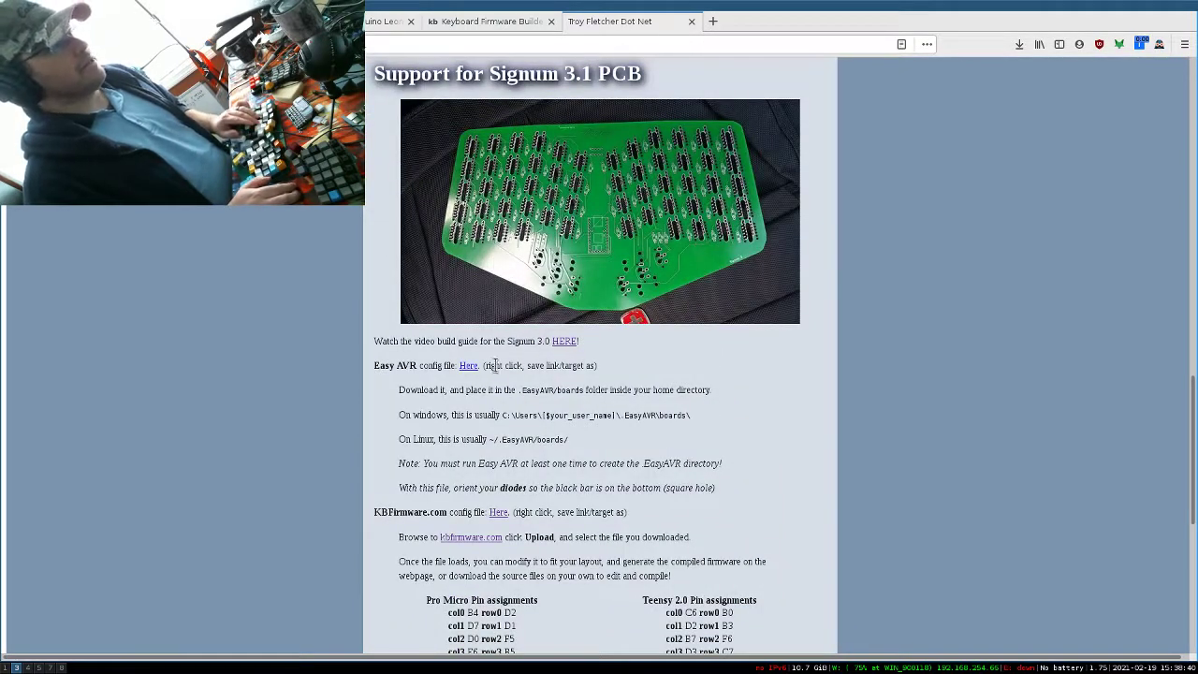
scroll(408, 341, "down", 2)
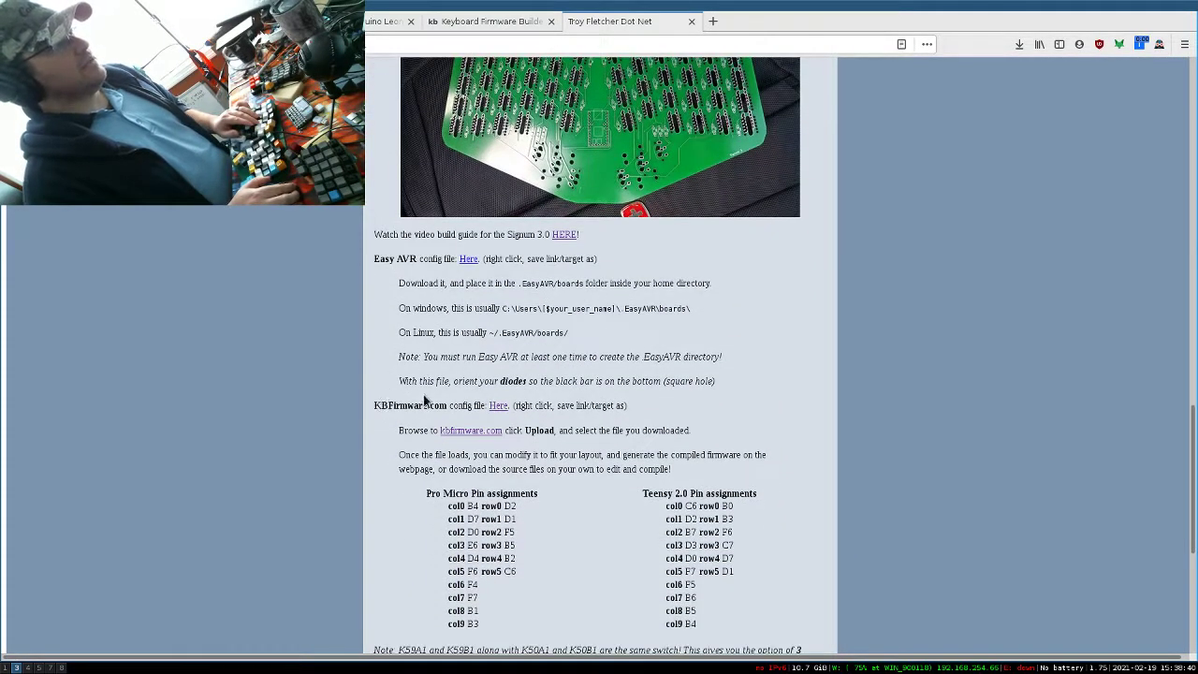
left_click_drag(372, 406, 638, 411)
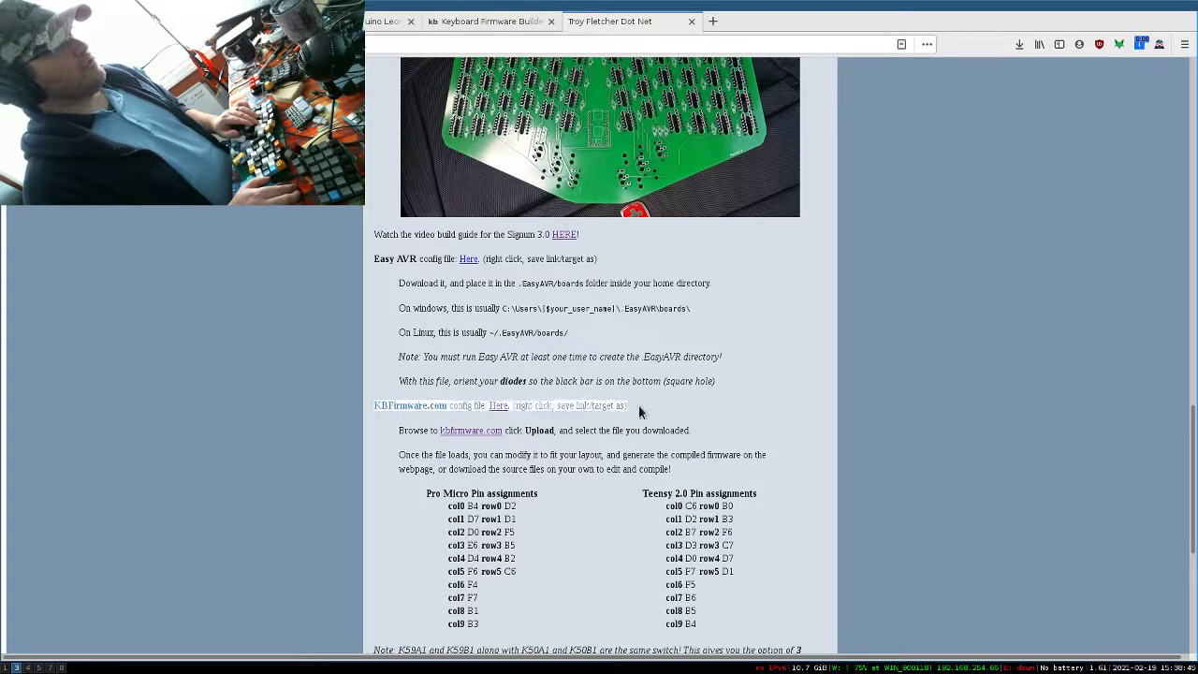
left_click(638, 405)
scroll(496, 292, "down", 2)
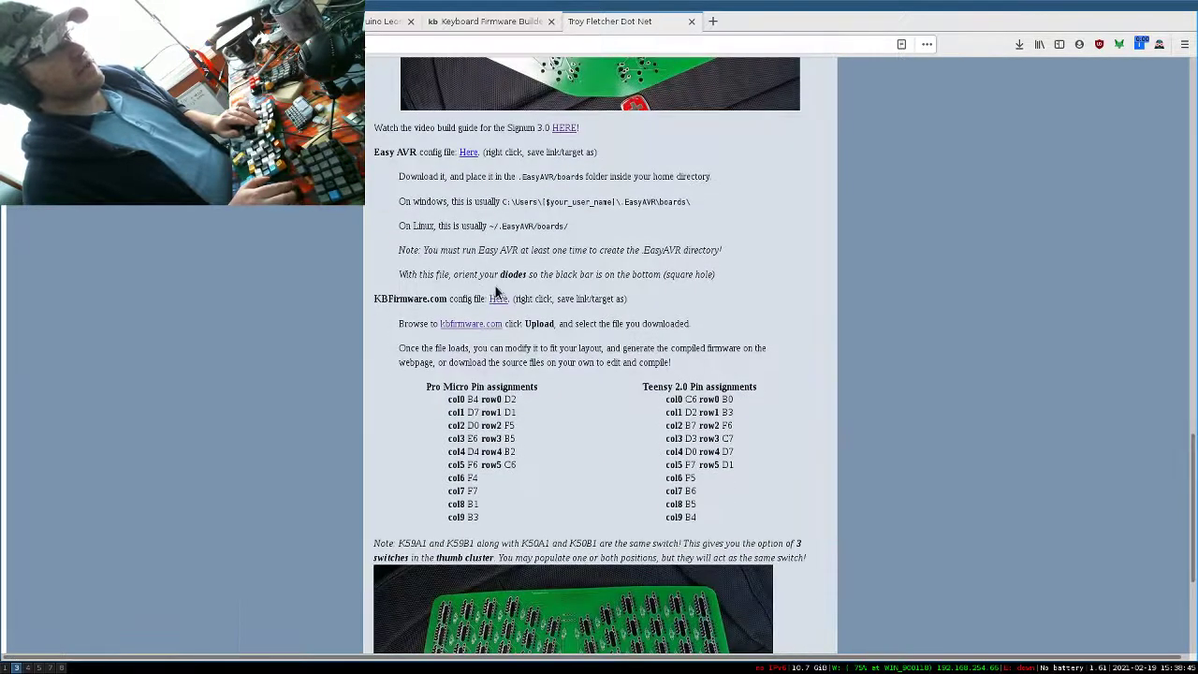
right_click(498, 300)
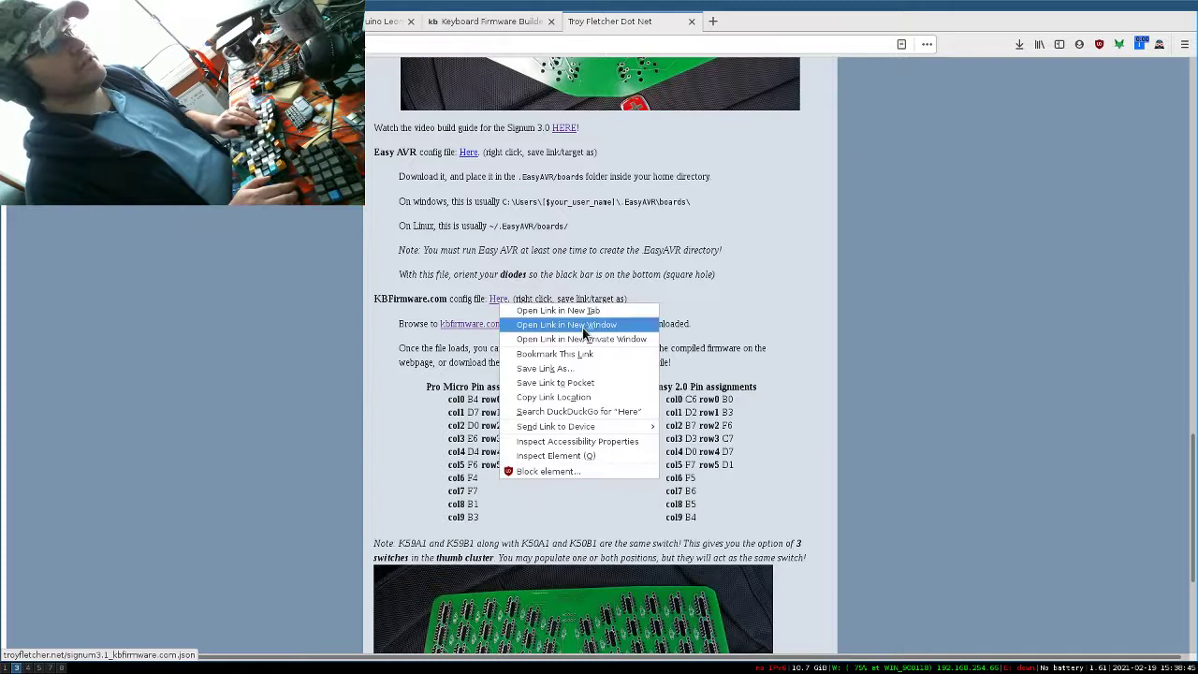
left_click(603, 368)
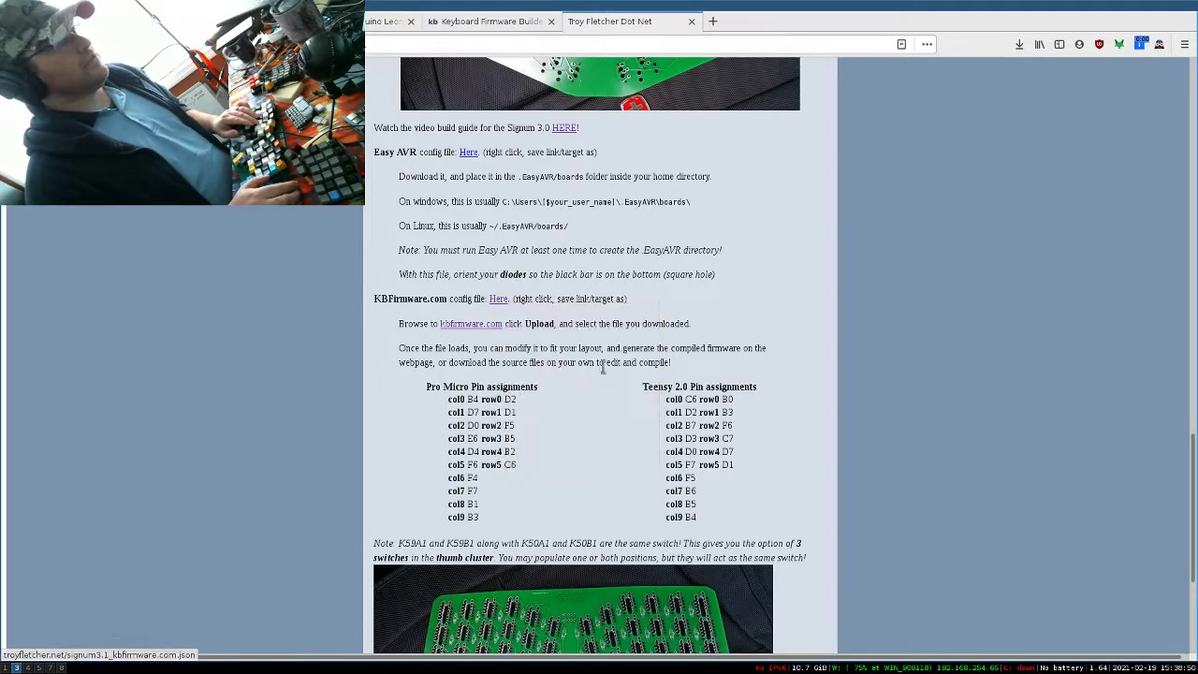
left_click(936, 580)
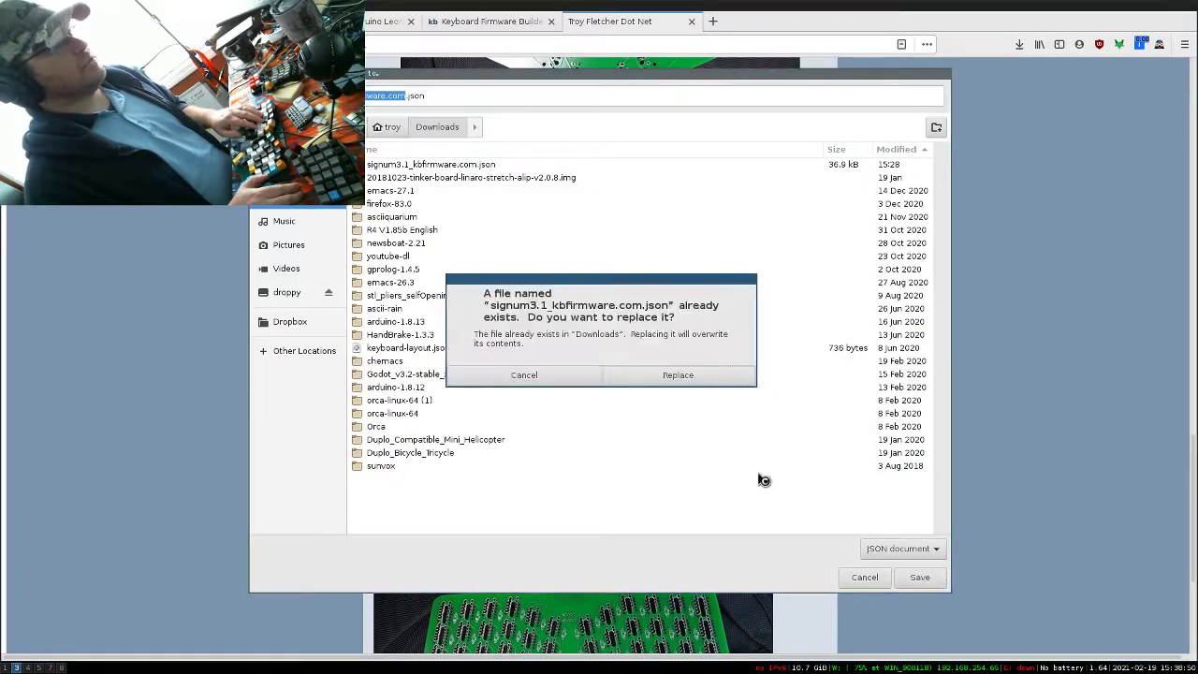
left_click(669, 372)
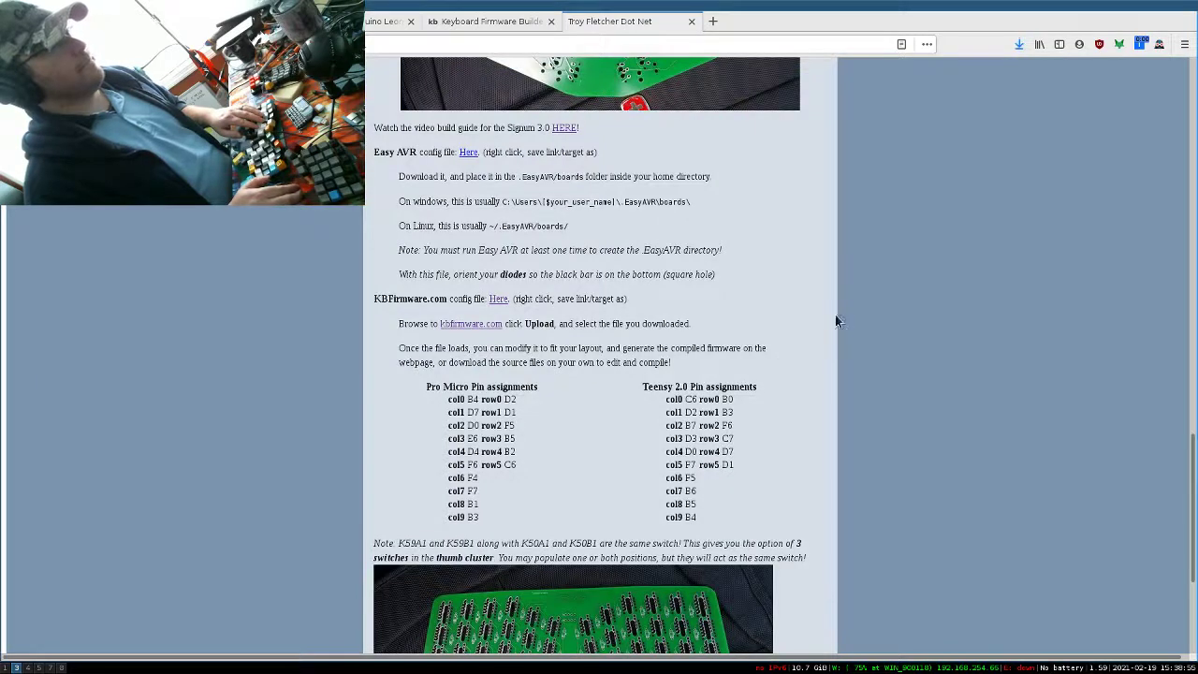
Switch to the Keyboard Firmware Builder page and reload it, discarding the layout currently open there.
left_click(512, 26)
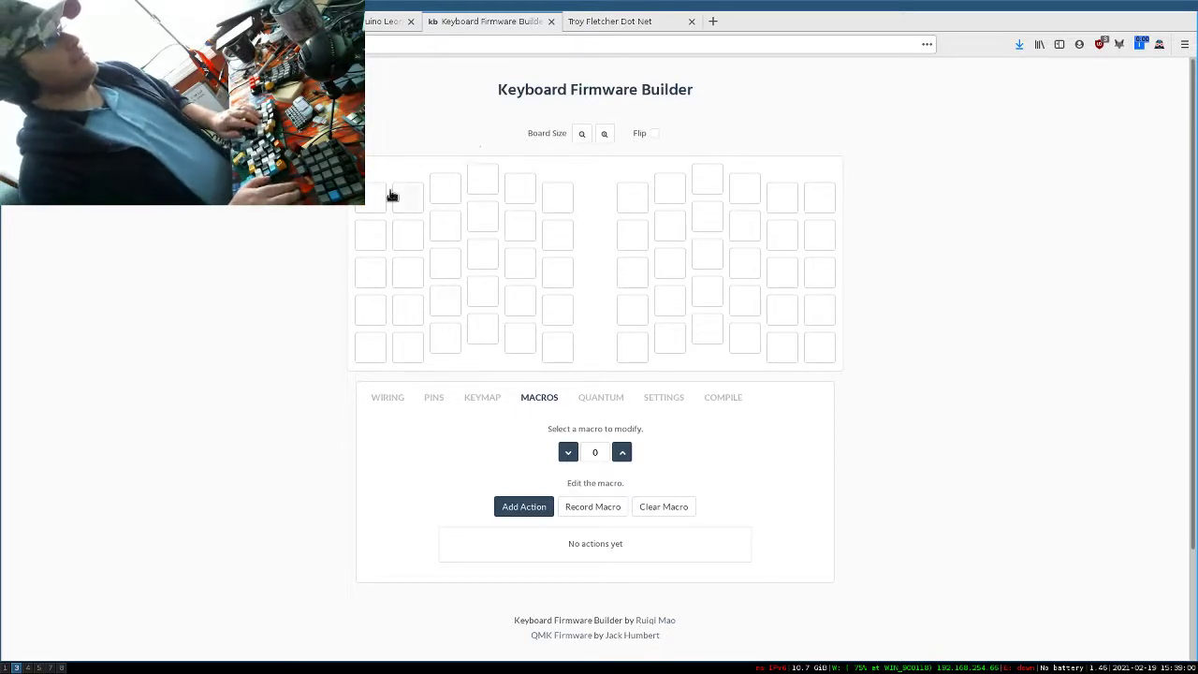
key("F5")
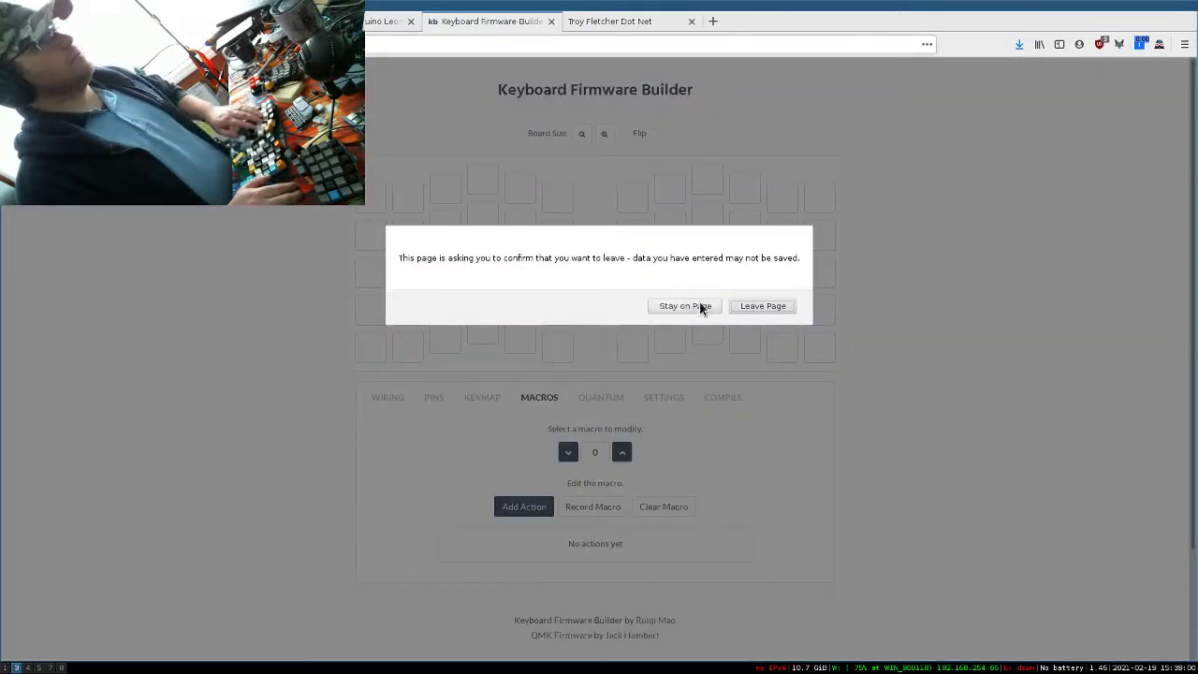
left_click(754, 310)
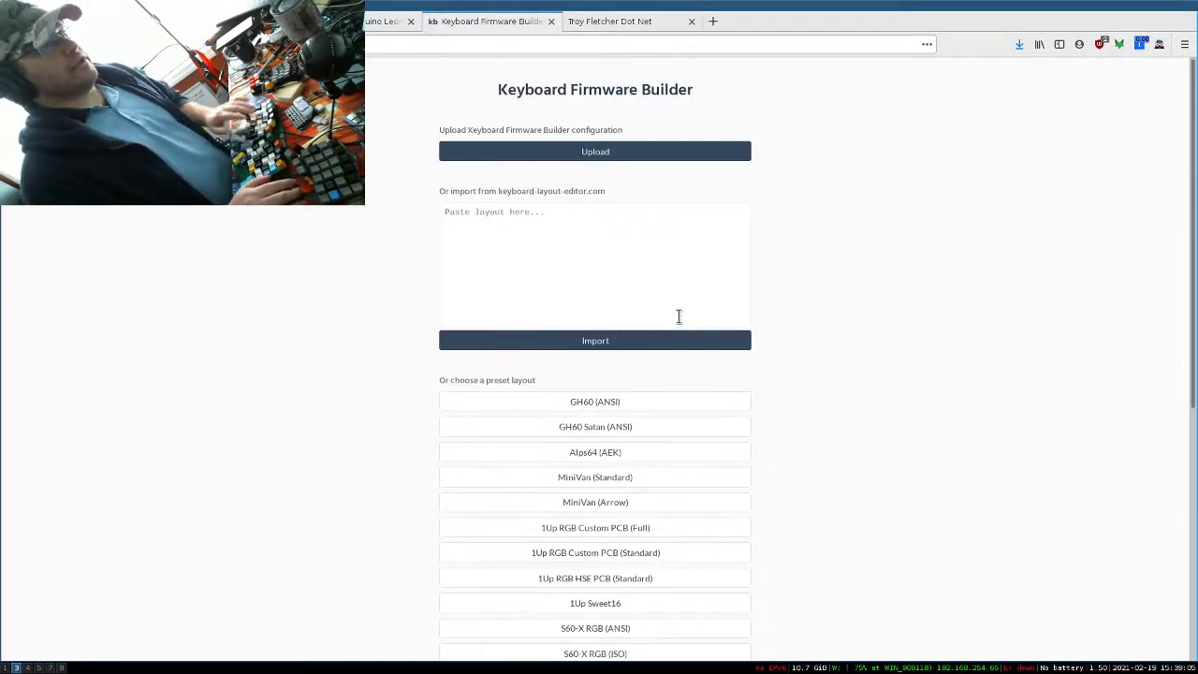
Upload signum3.1_kbfirmware.com.json from Downloads as the Keyboard Firmware Builder configuration.
scroll(567, 305, "down", 4)
scroll(630, 374, "up", 3)
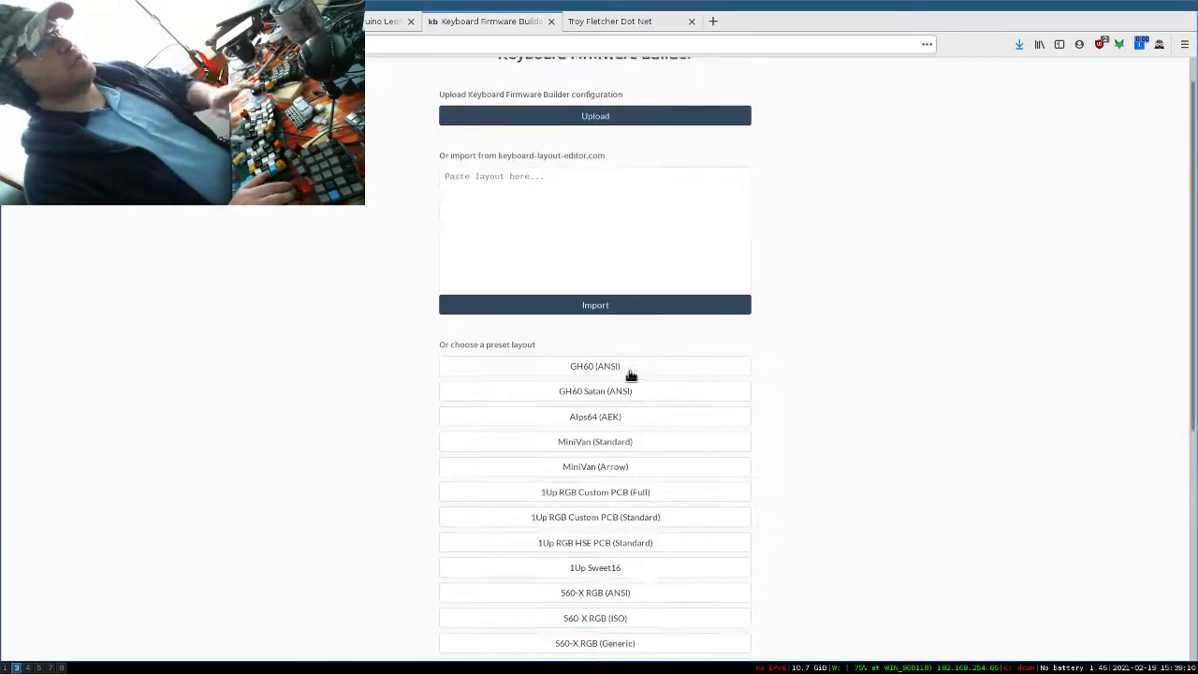
scroll(630, 374, "up", 1)
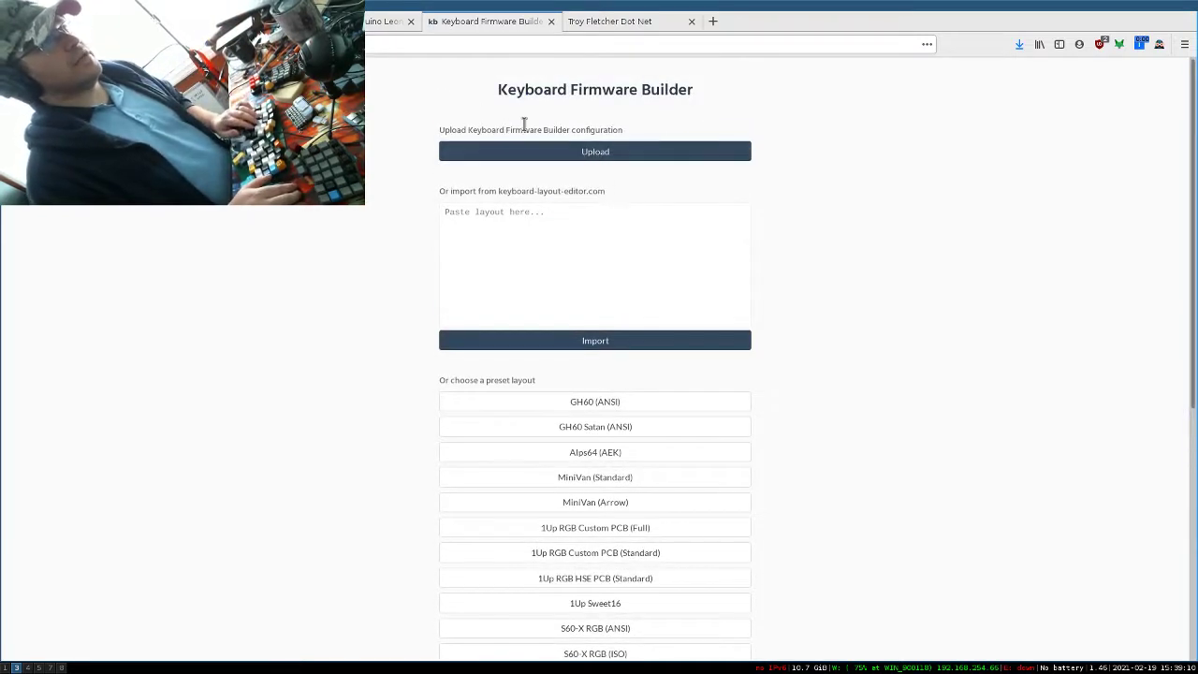
left_click_drag(525, 125, 634, 131)
left_click(634, 132)
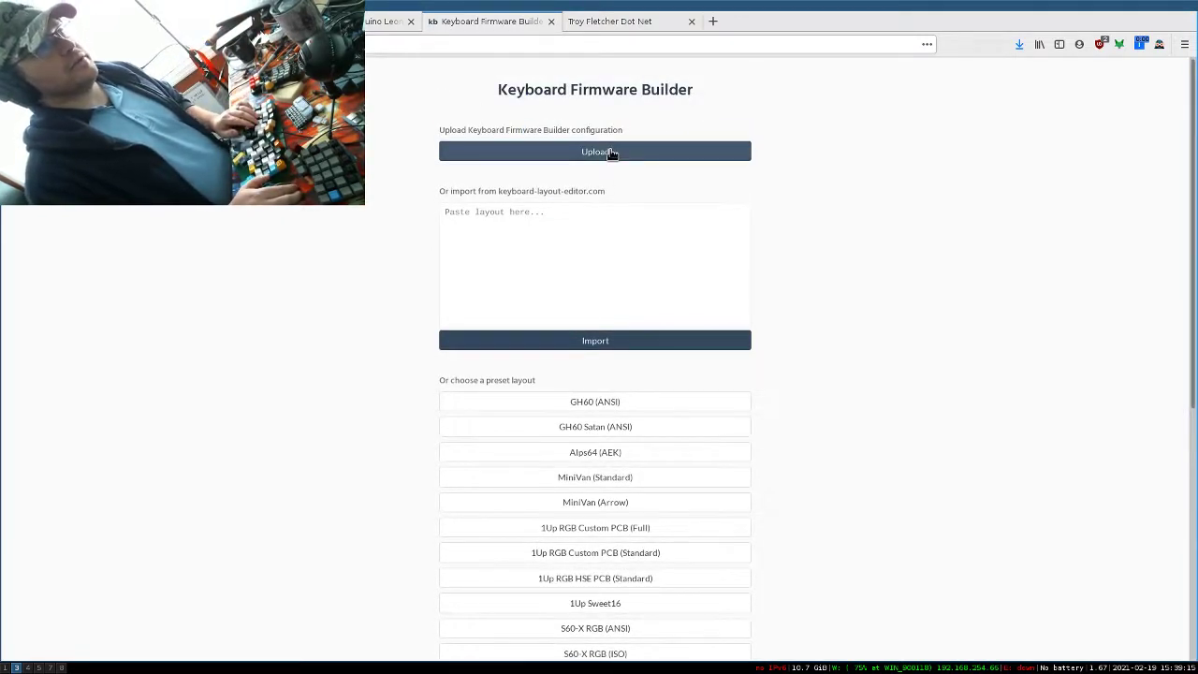
left_click(611, 152)
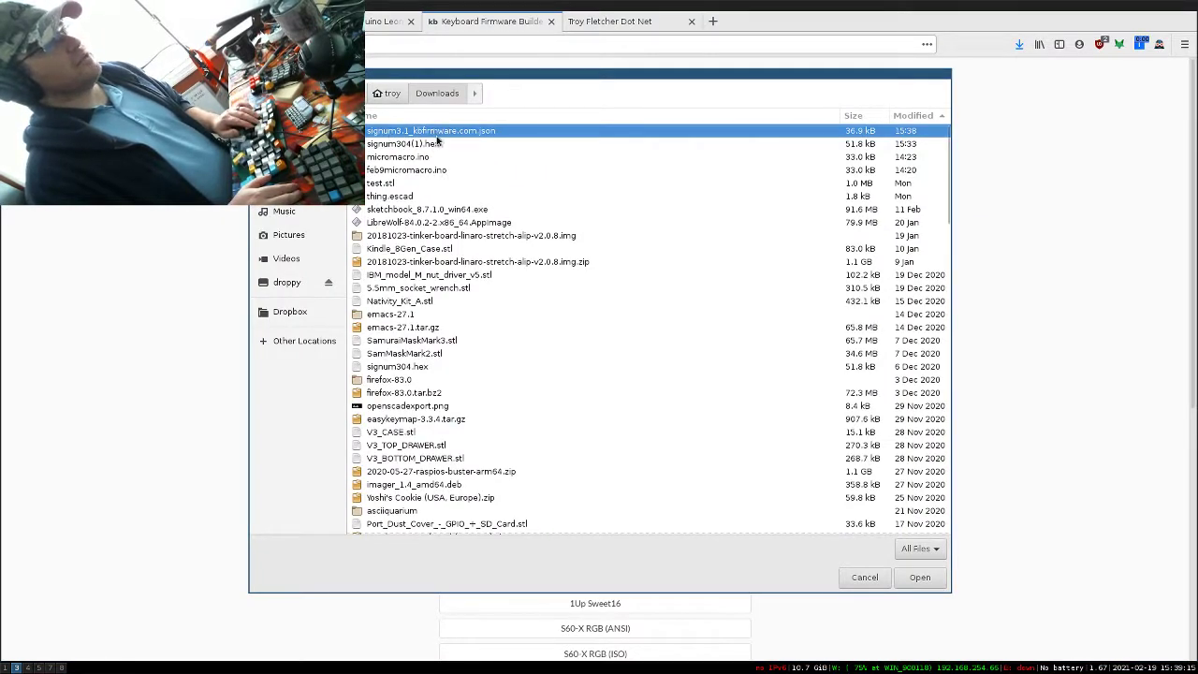
double_click(446, 134)
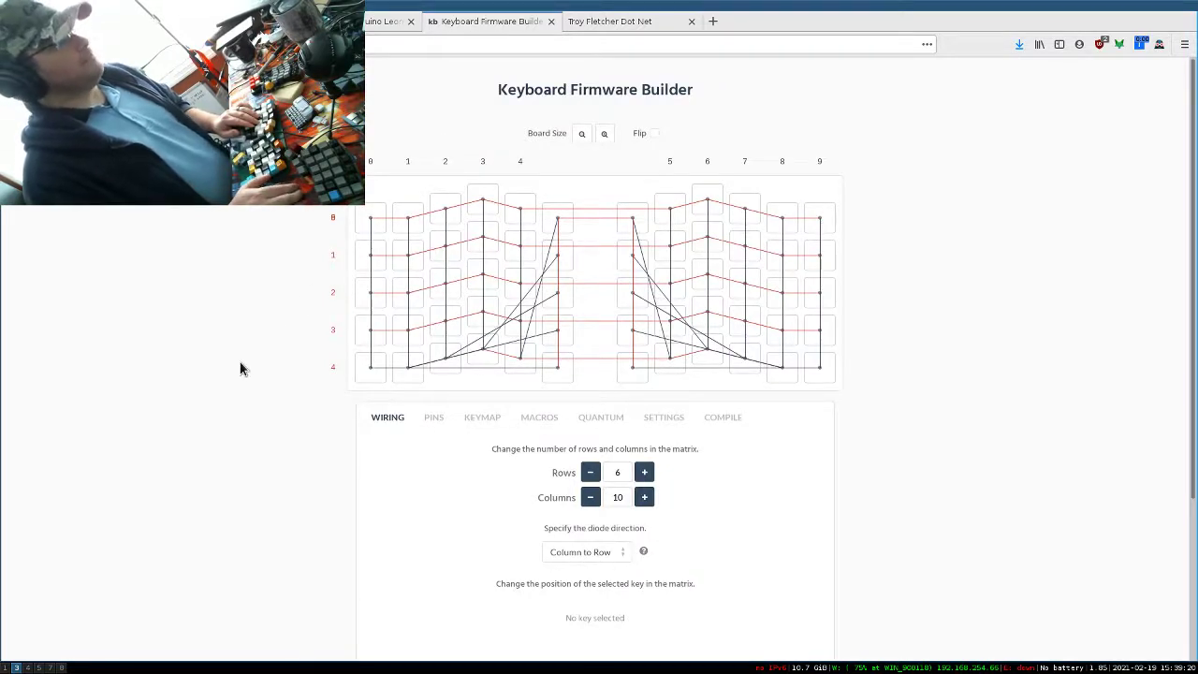
Review the controller's row and column pin assignments and open the keymap for layer 0.
left_click(427, 419)
scroll(626, 545, "down", 5)
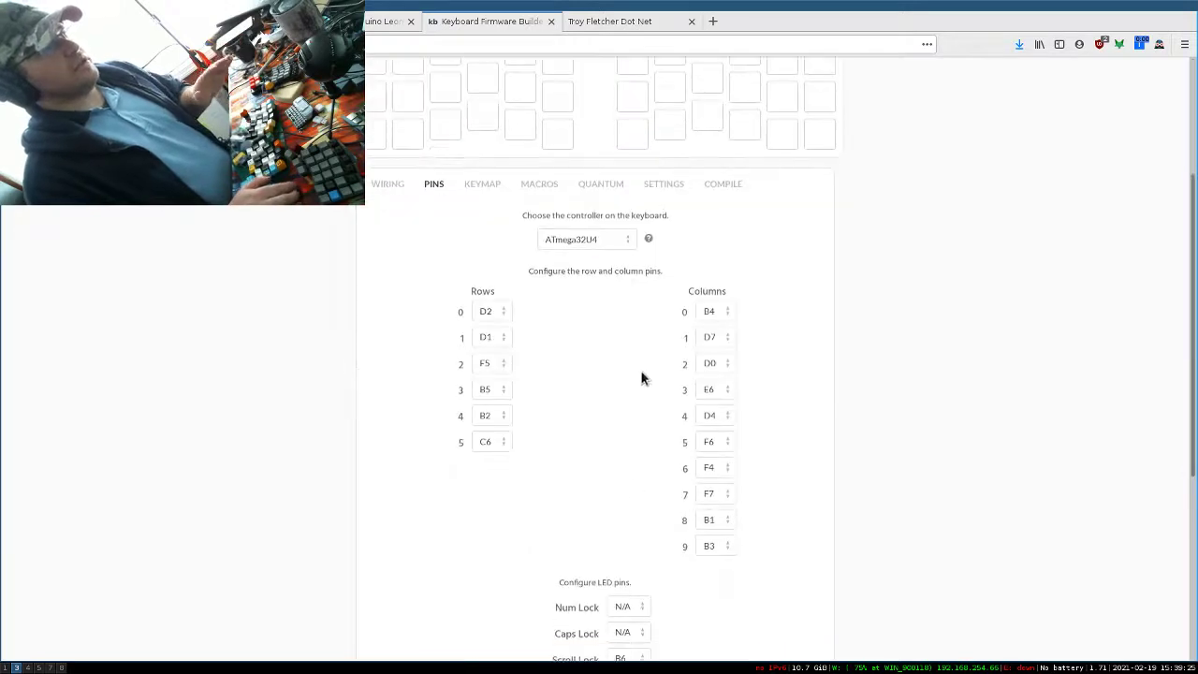
scroll(561, 319, "up", 4)
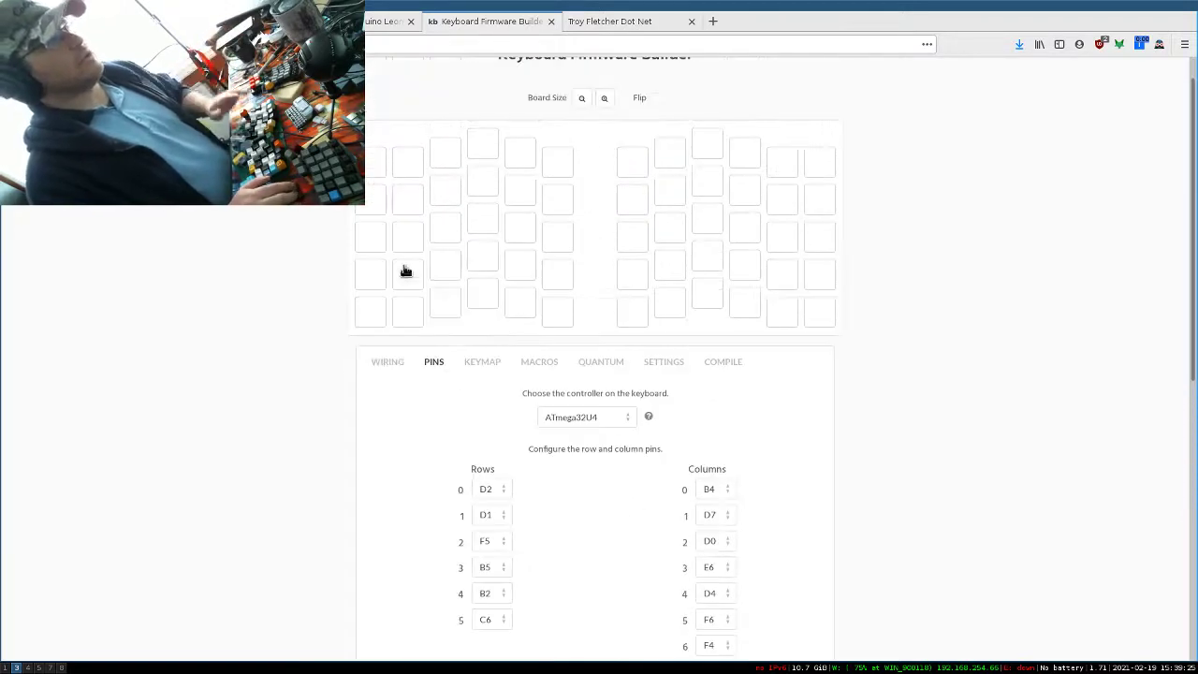
left_click(476, 360)
scroll(658, 288, "up", 1)
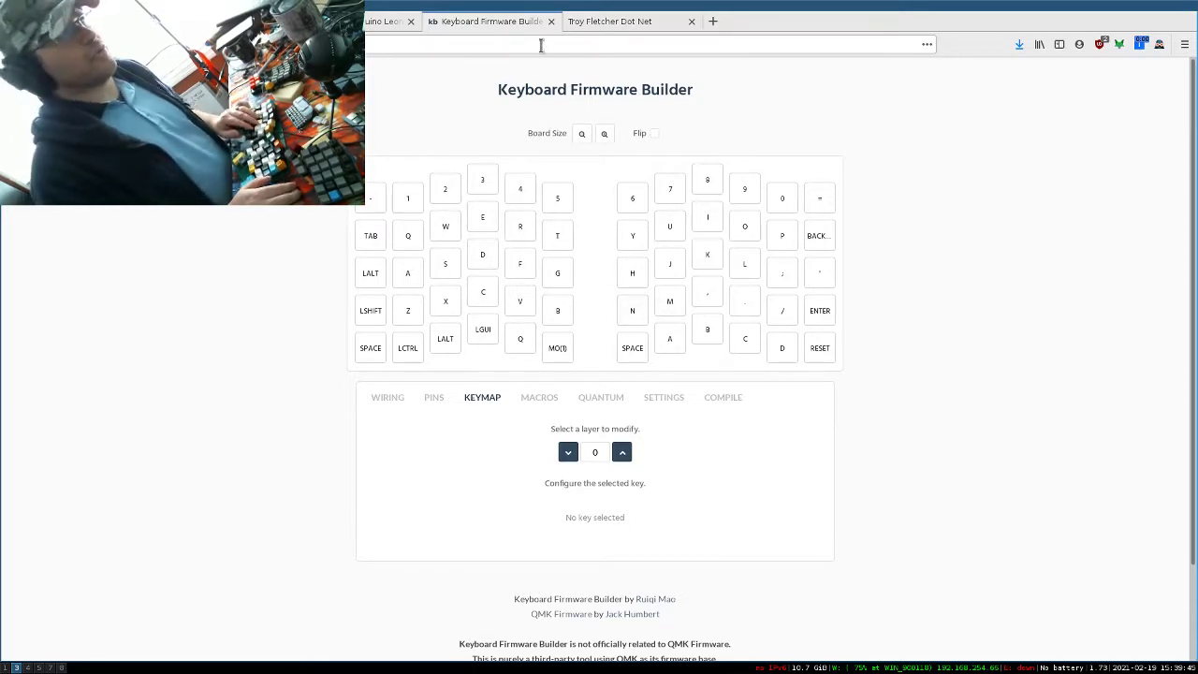
View the annotated Signum 3.1 PCB photo on its own and enlarge it to examine the circled switches.
left_click(633, 23)
scroll(636, 195, "down", 4)
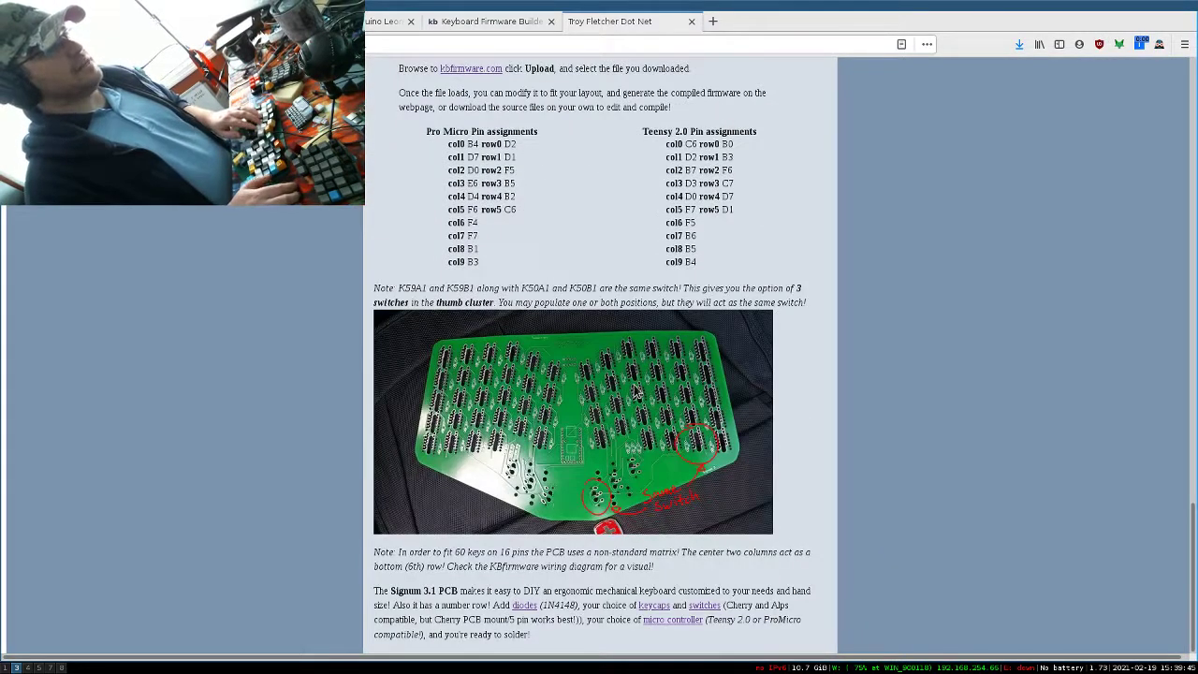
right_click(635, 391)
left_click(659, 397)
scroll(619, 381, "up", 4)
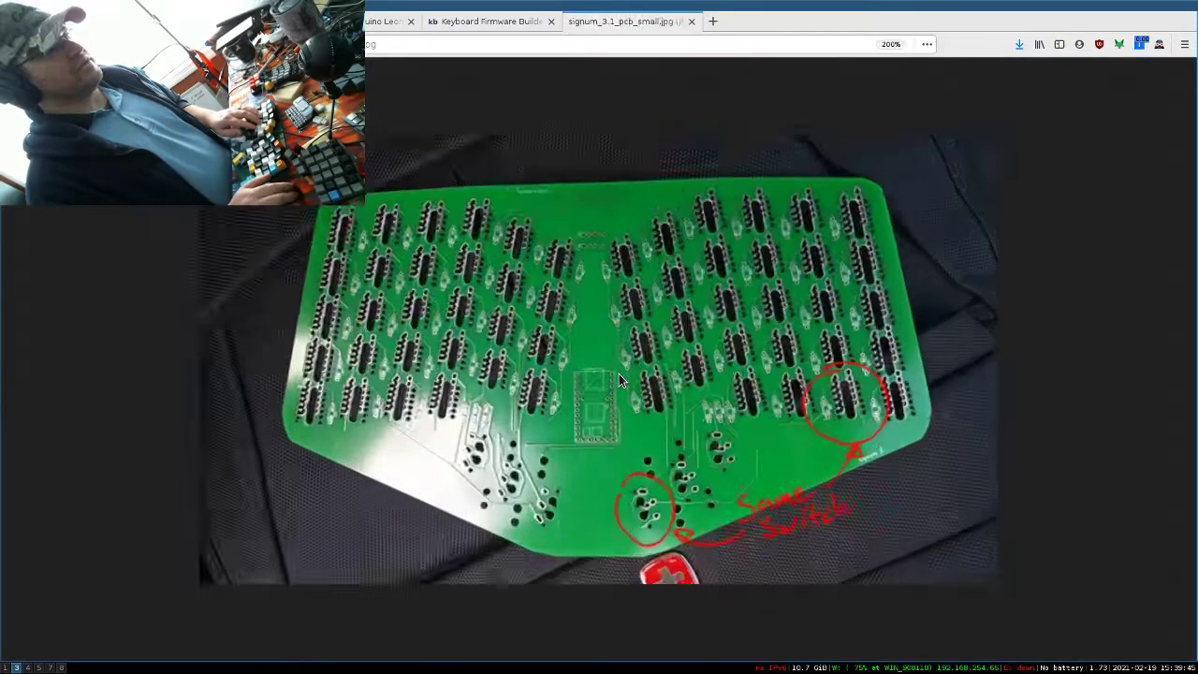
scroll(620, 380, "up", 1)
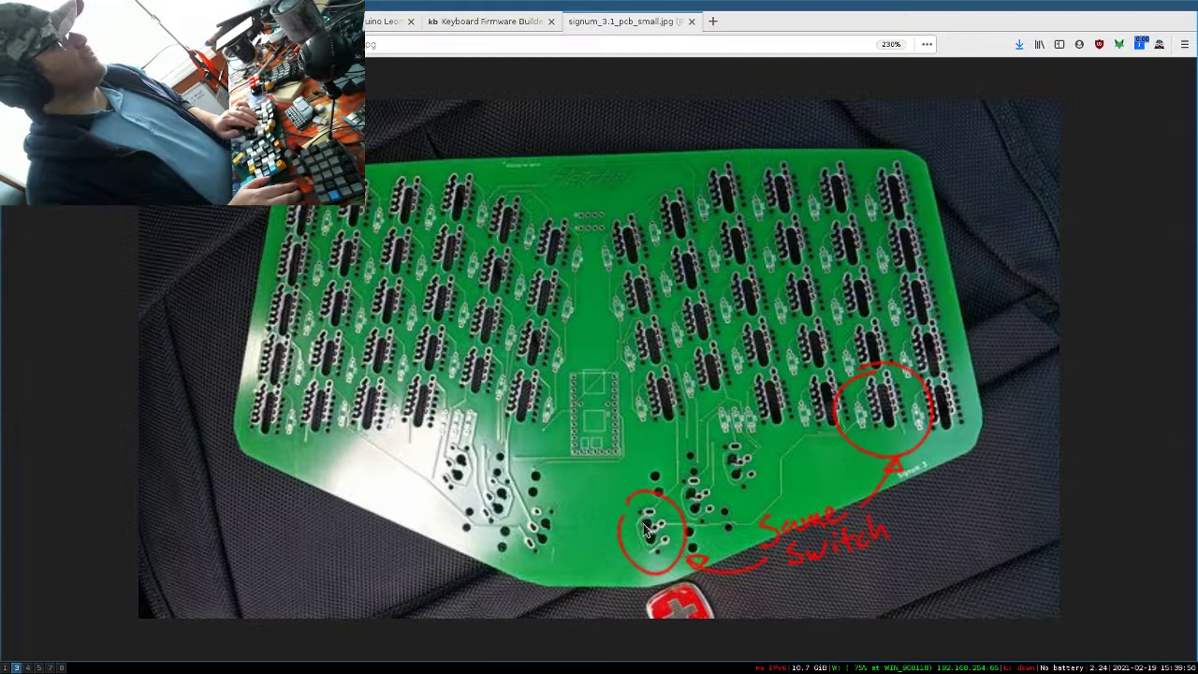
Return to the Keyboard Firmware Builder keymap and inspect the LCTRL and D keys in the bottom row.
key("ctrl+Page_Up")
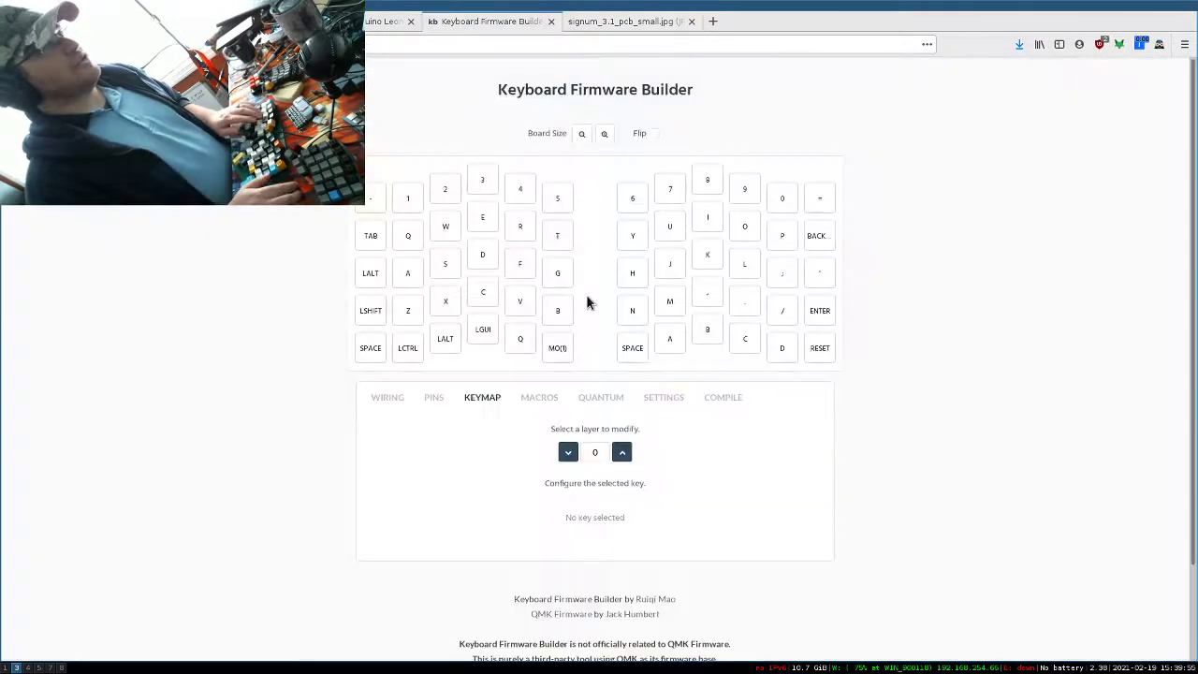
left_click(402, 347)
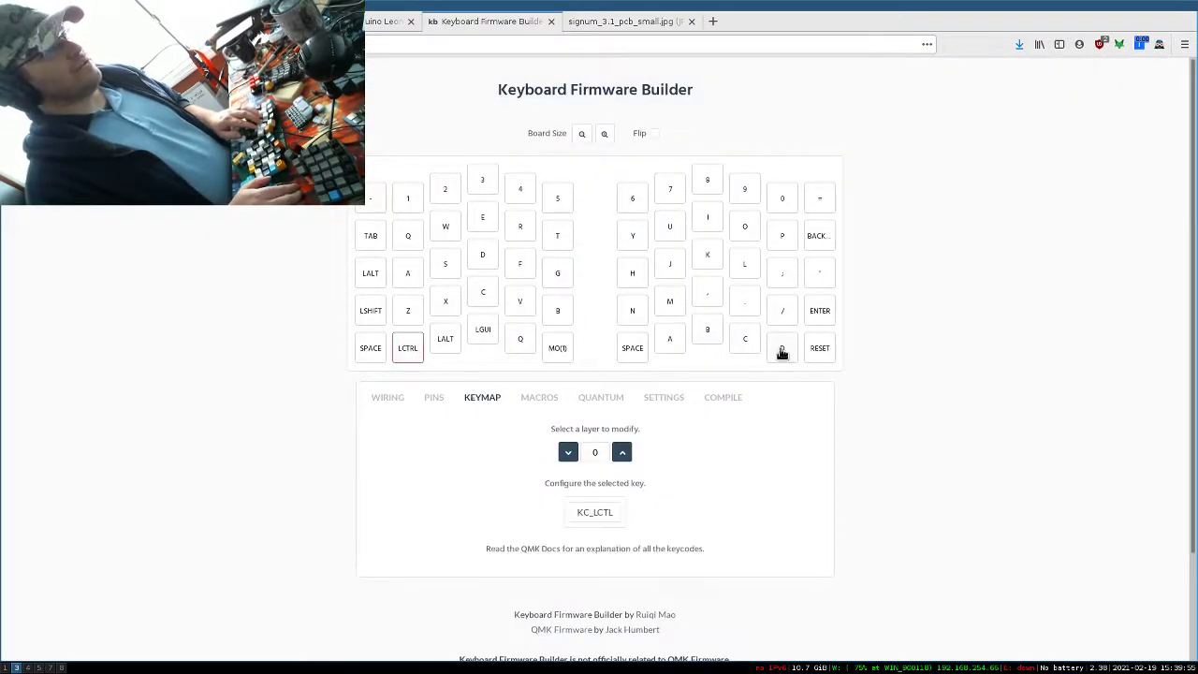
left_click(781, 348)
left_click(407, 348)
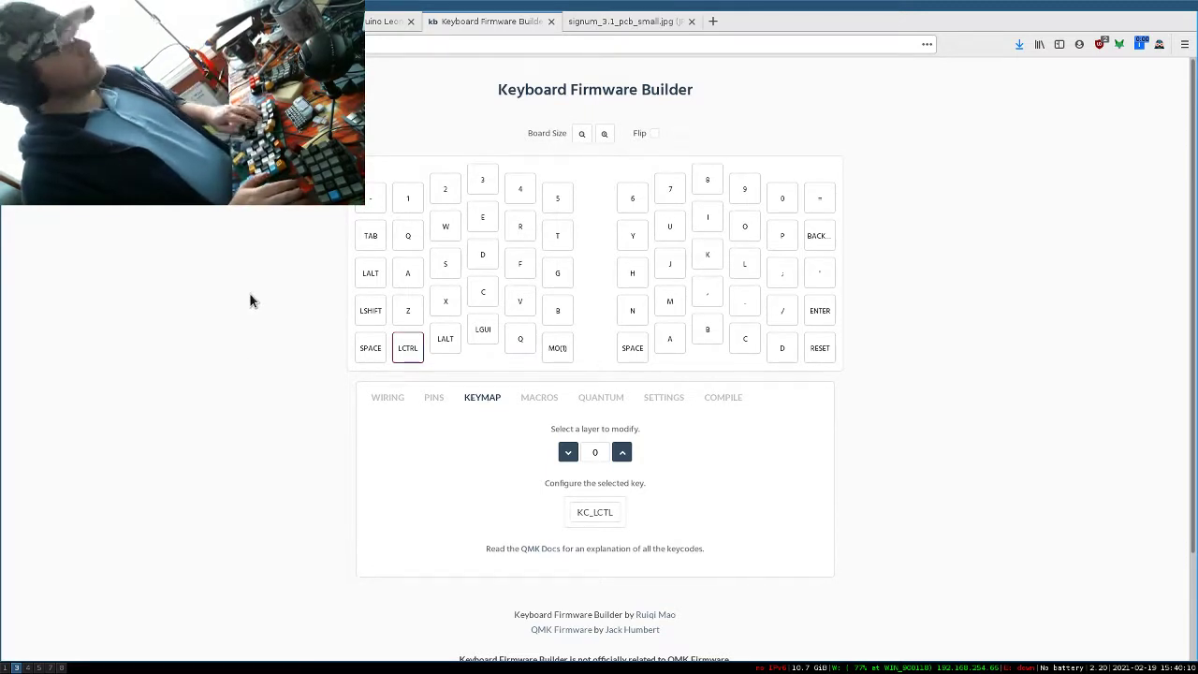
Reassign the W key on layer 0 of the keymap to E.
left_click(409, 239)
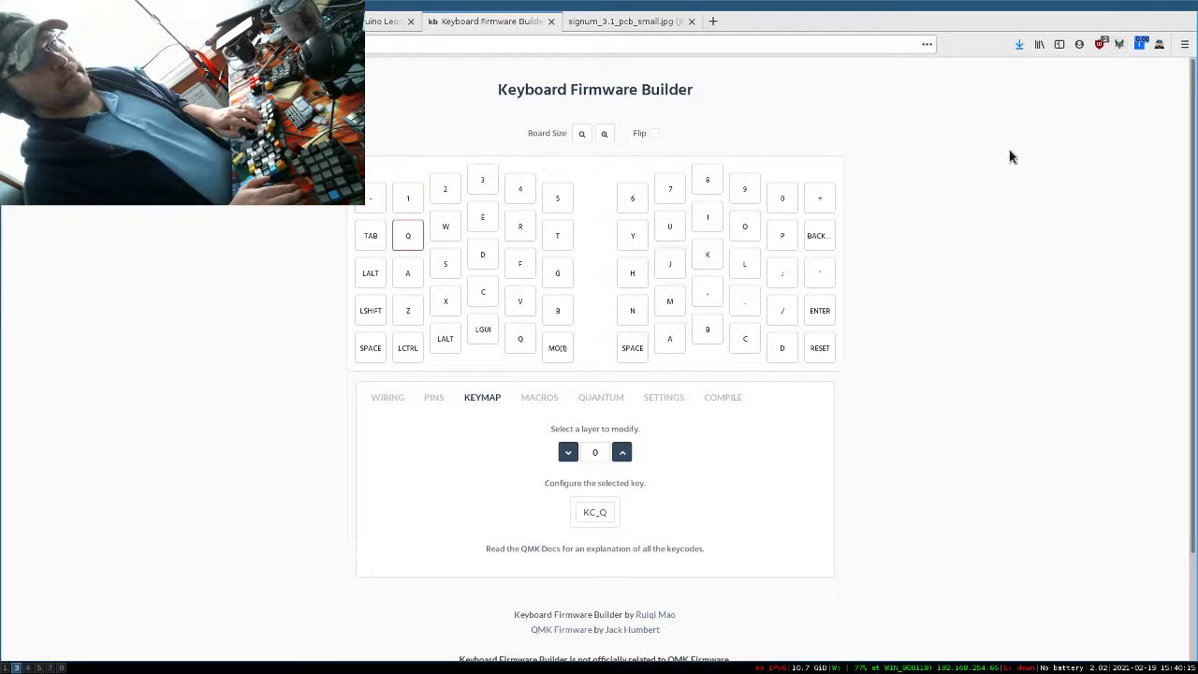
left_click(441, 230)
key("e")
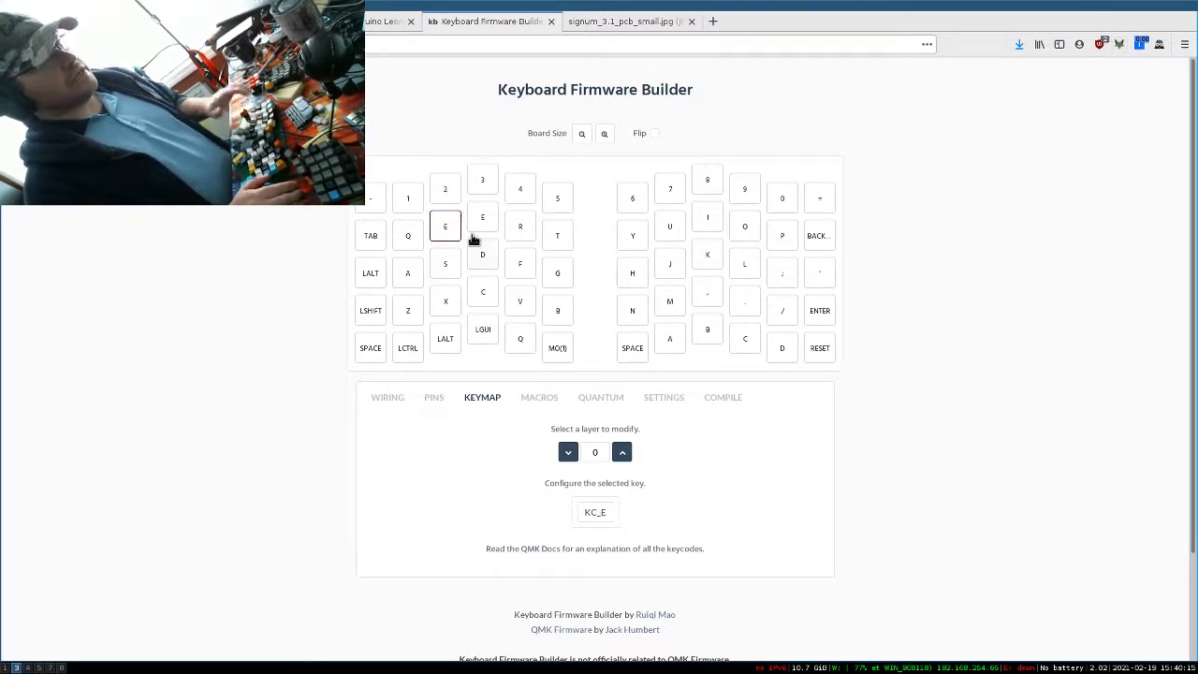
Try other letters on layer 0: V and then Q on the W-position key, G on the E key, and W on the Q key.
left_click(445, 228)
key("v")
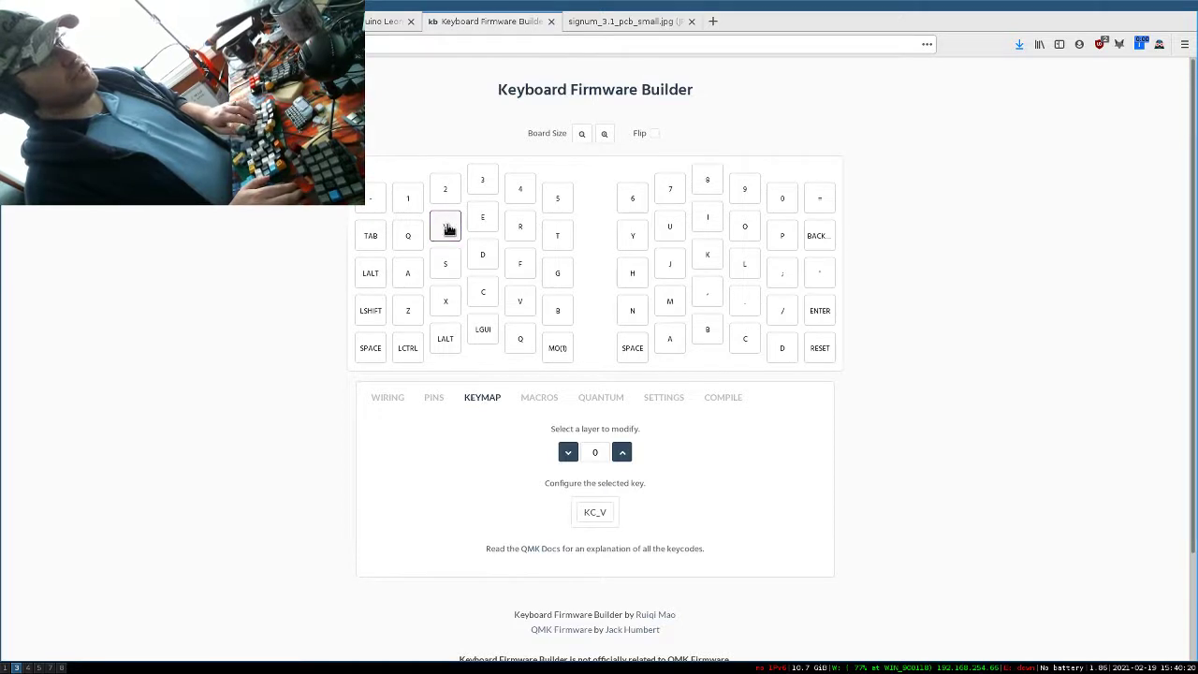
left_click(486, 224)
key("g")
left_click(444, 230)
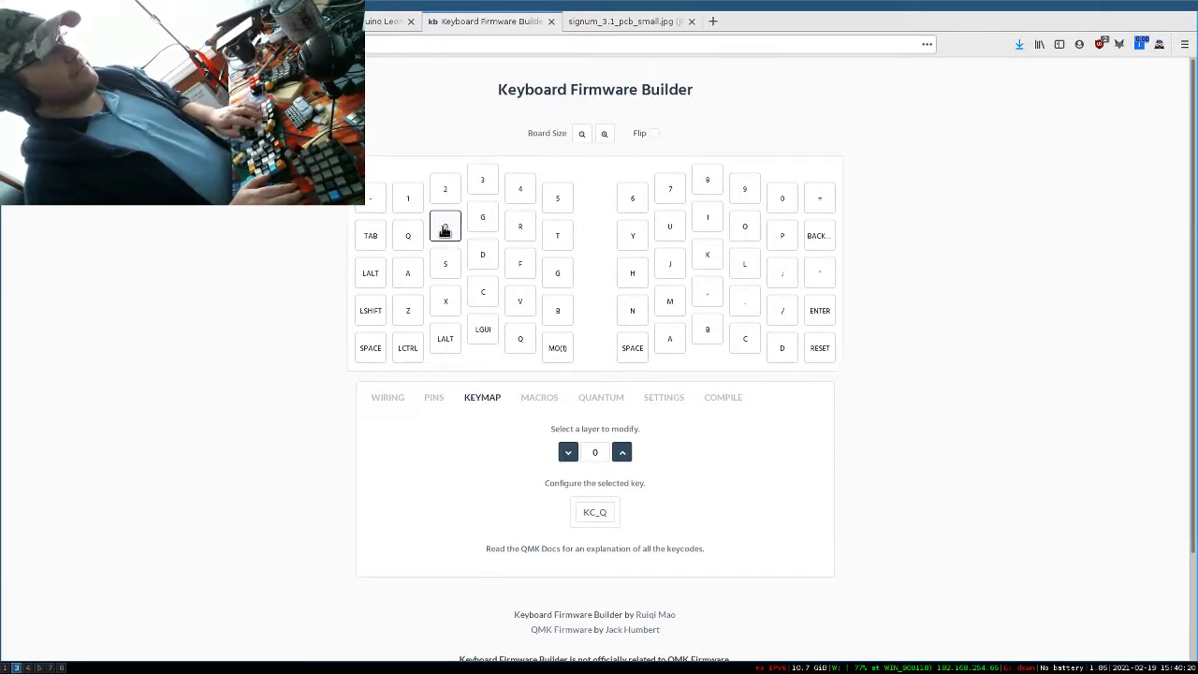
left_click(408, 235)
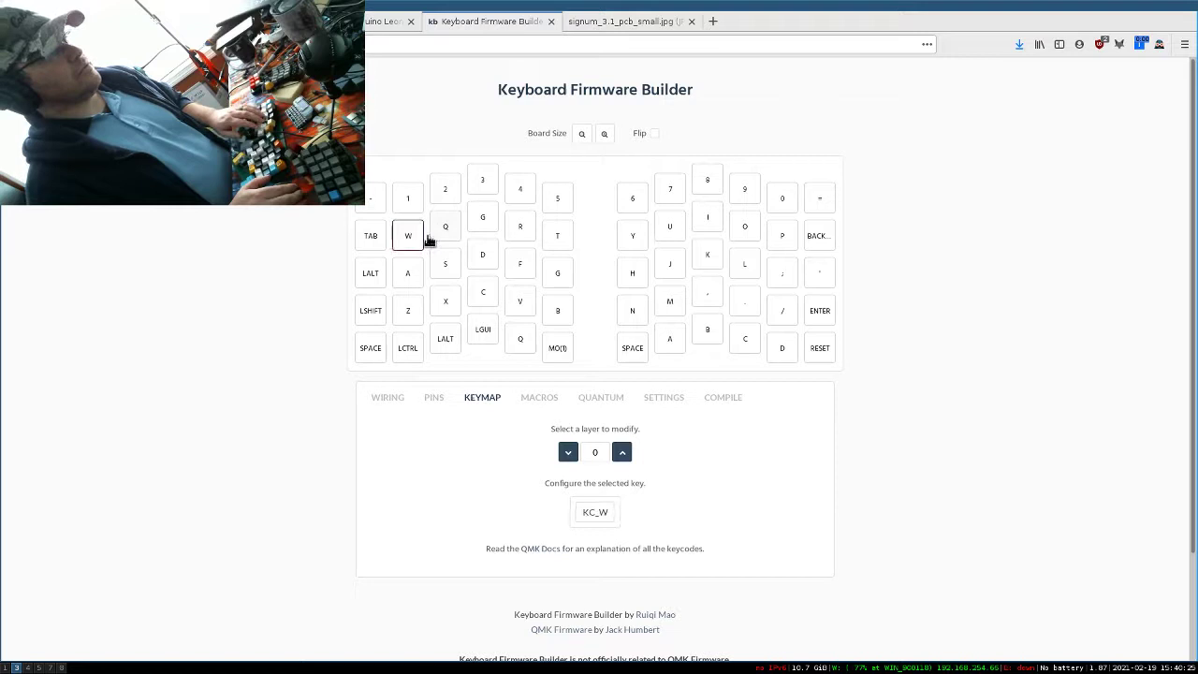
Restore the three letter keys after TAB on layer 0 to Q, W and E.
key("q")
left_click(446, 225)
key("w")
left_click(479, 219)
key("e")
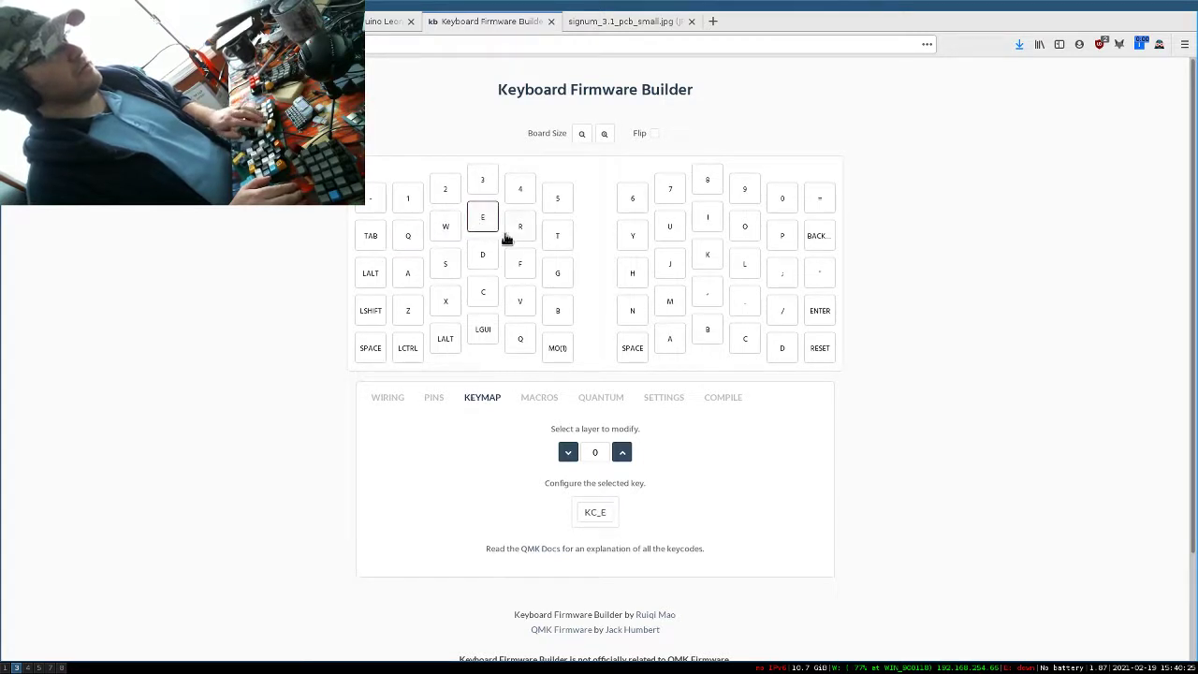
Reassign the = key at the end of layer 0's number row to F11 from the secondary keycodes.
left_click(368, 273)
scroll(384, 257, "down", 1)
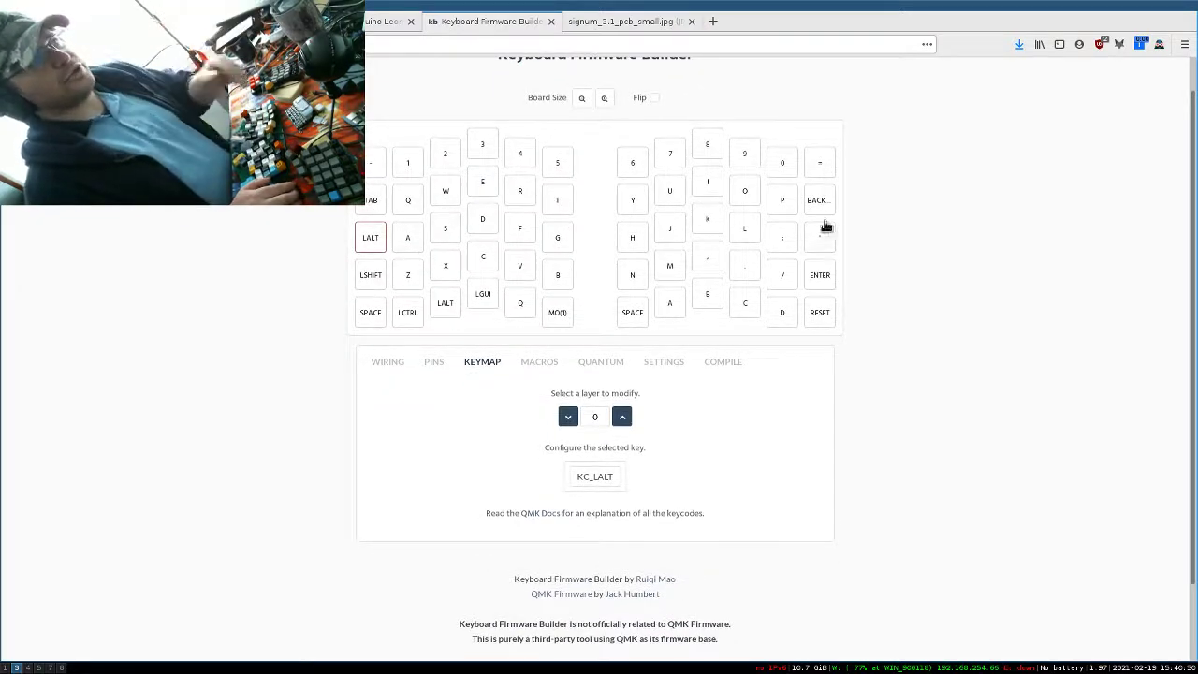
left_click(816, 169)
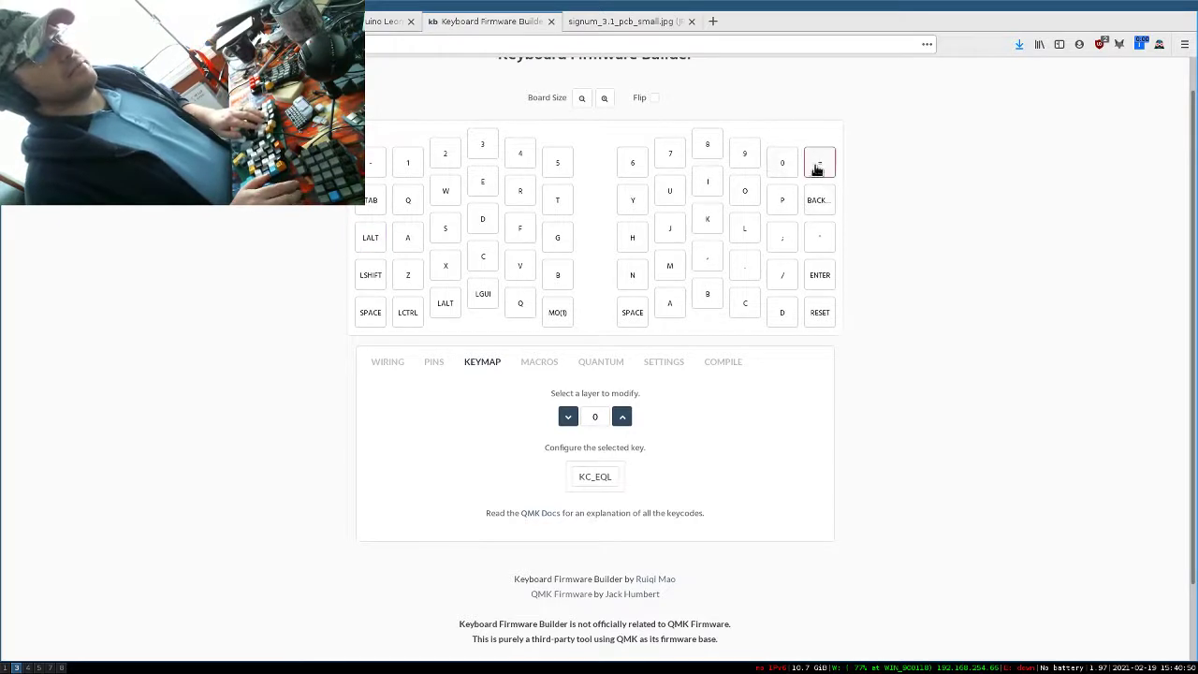
left_click(596, 478)
scroll(608, 473, "down", 5)
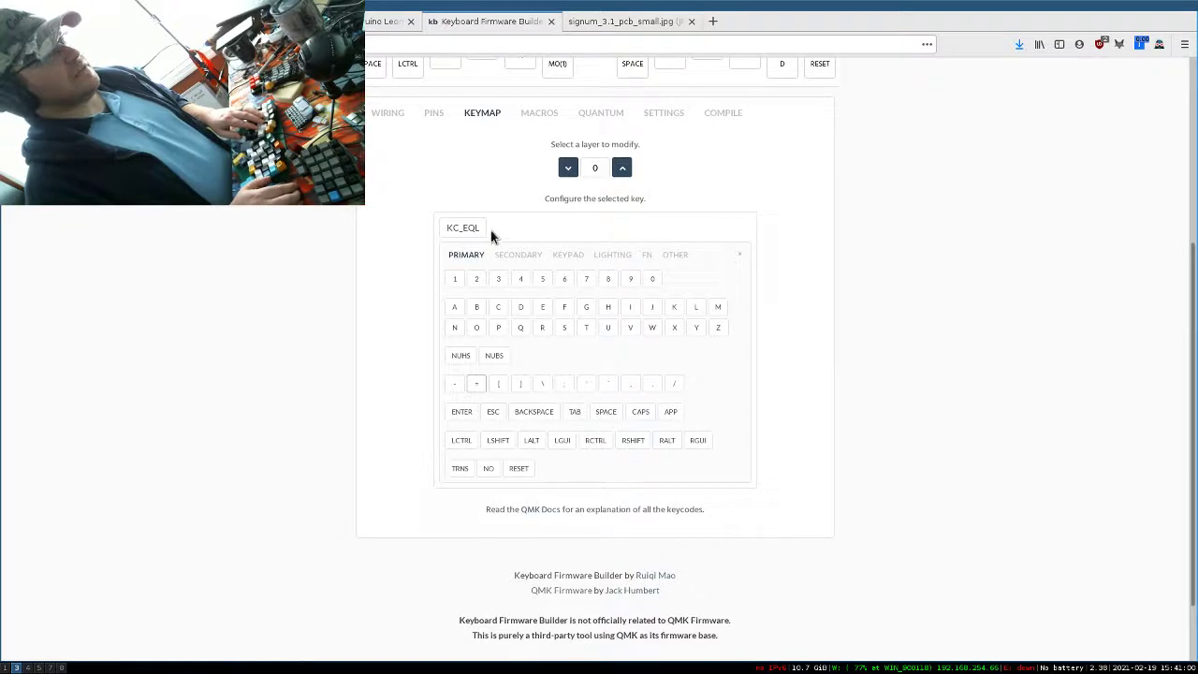
left_click(517, 256)
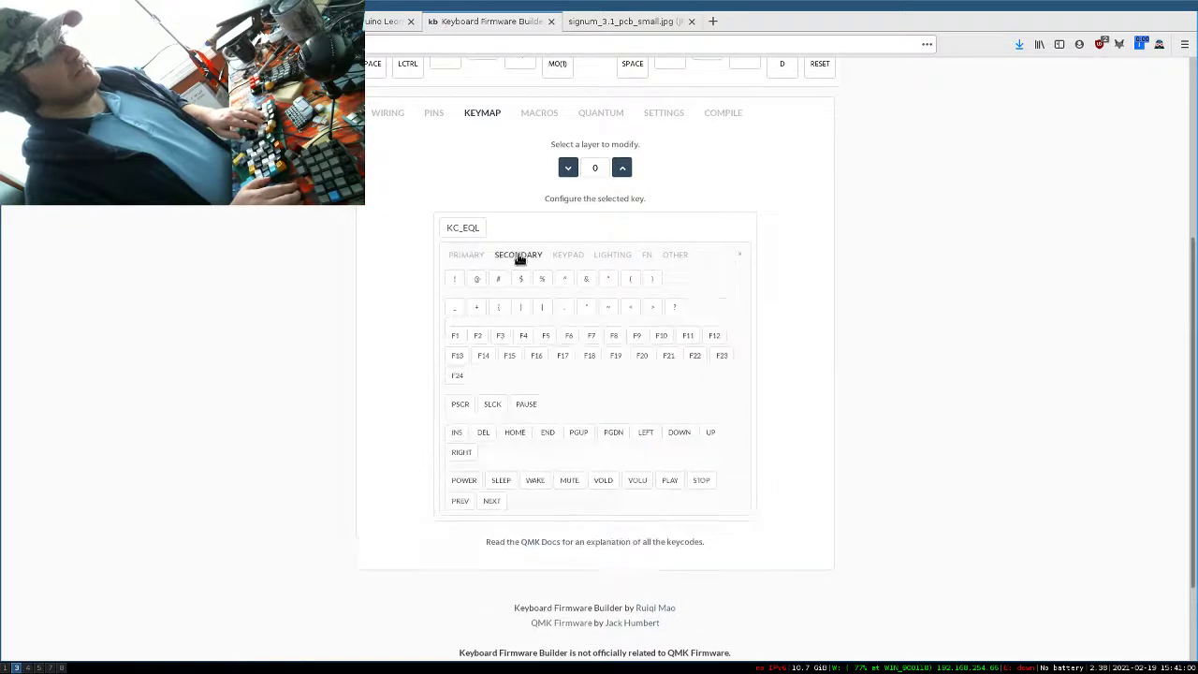
left_click(688, 336)
scroll(725, 329, "up", 2)
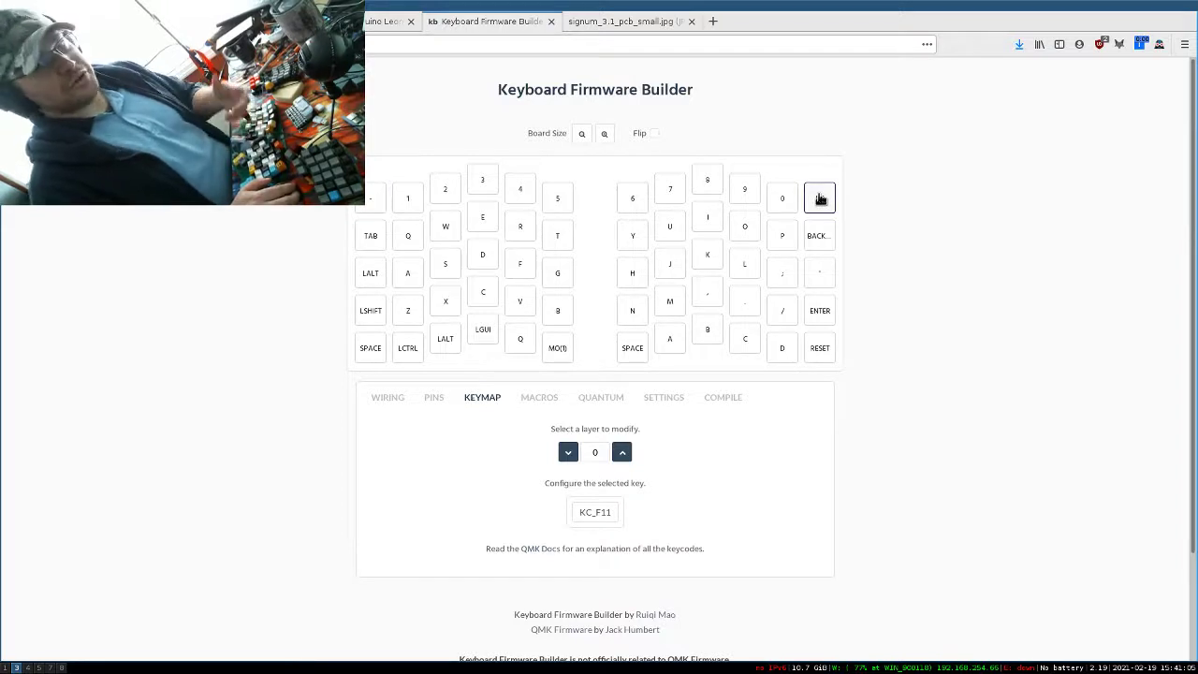
Browse the secondary keycodes for the F11 key, and reassign it to D and then F.
left_click(599, 515)
scroll(696, 468, "down", 3)
scroll(693, 400, "down", 2)
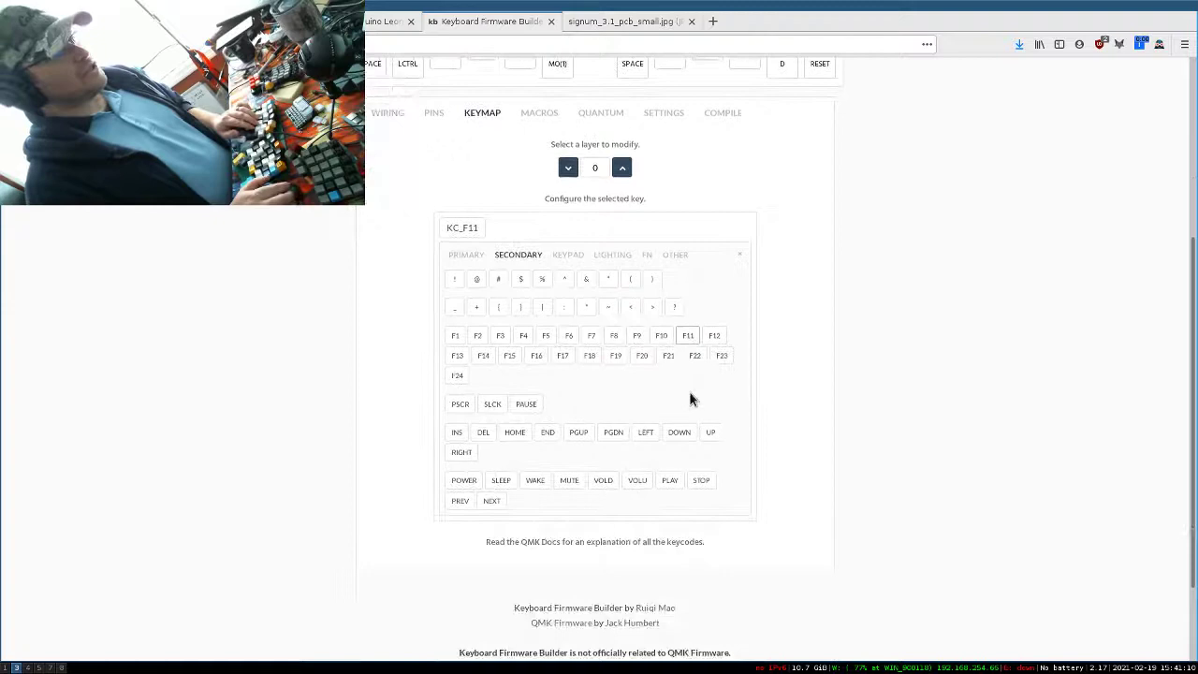
scroll(689, 340, "up", 3)
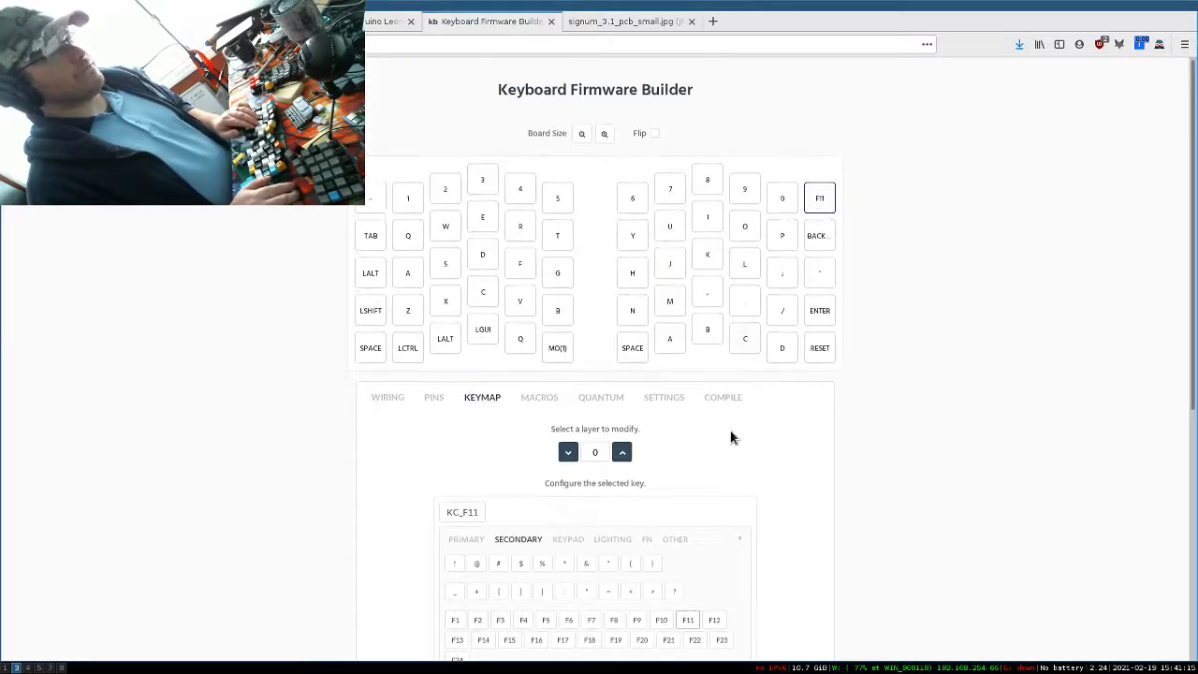
scroll(730, 436, "down", 2)
scroll(748, 356, "up", 2)
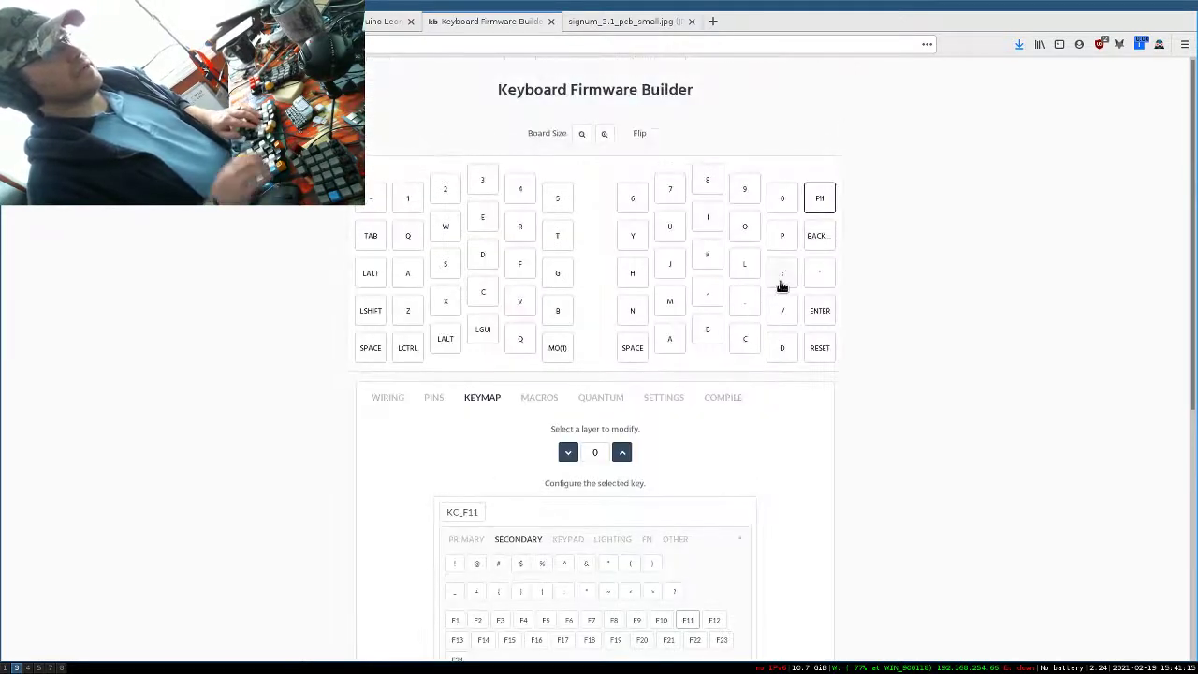
left_click(816, 200)
key("d")
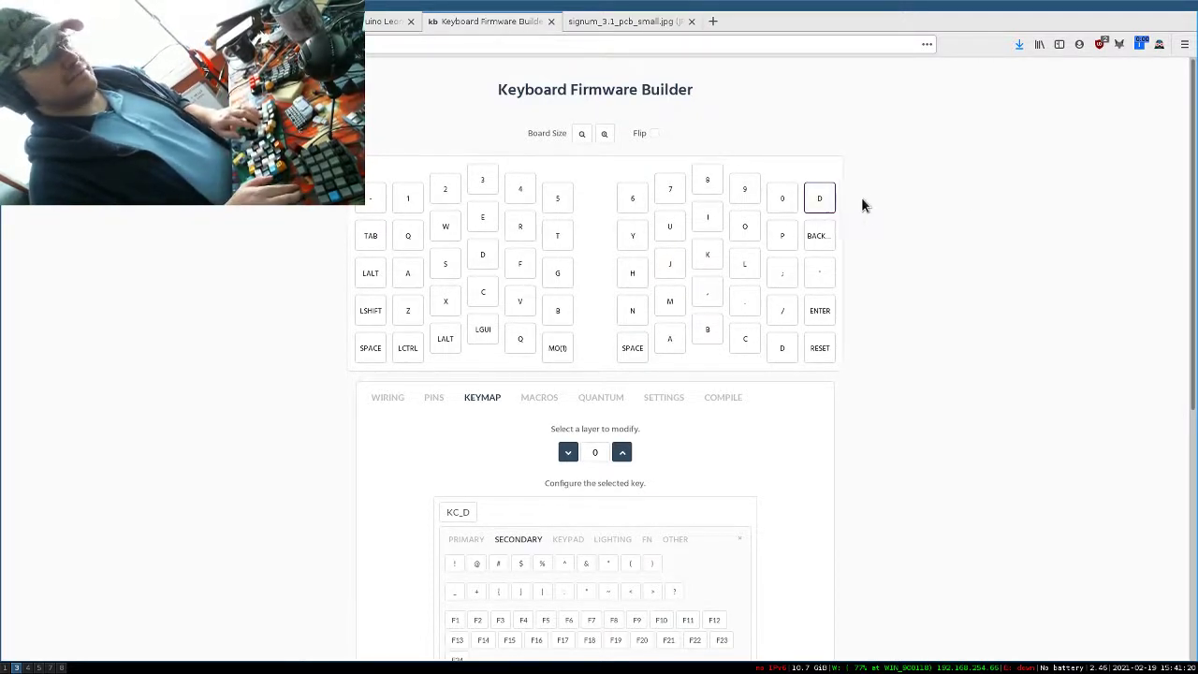
left_click(822, 201)
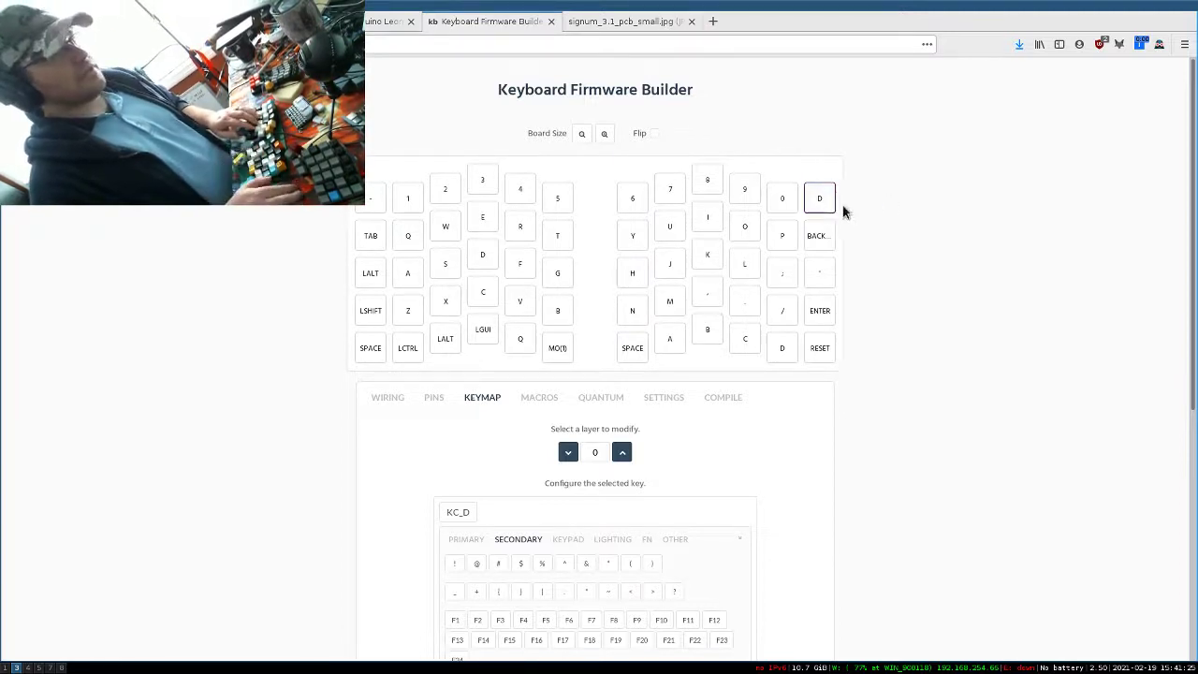
key("f")
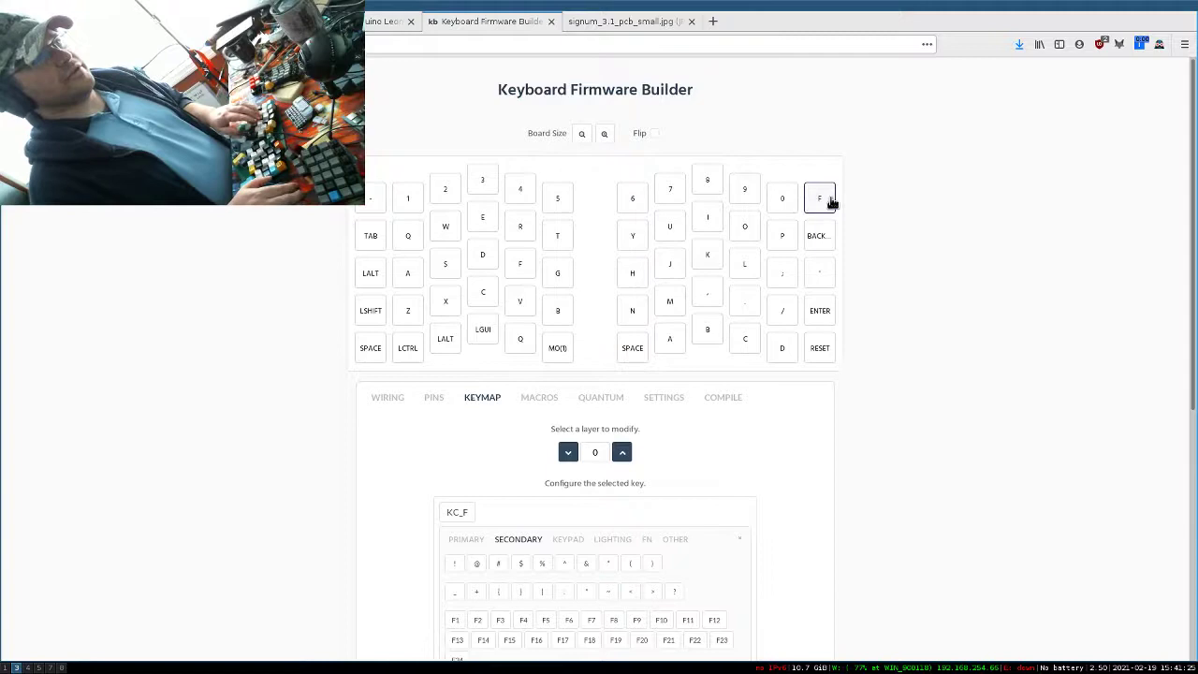
Set the key after 0 in layer 0's number row to the minus keycode from the primary keycodes.
scroll(664, 334, "down", 2)
left_click(661, 157)
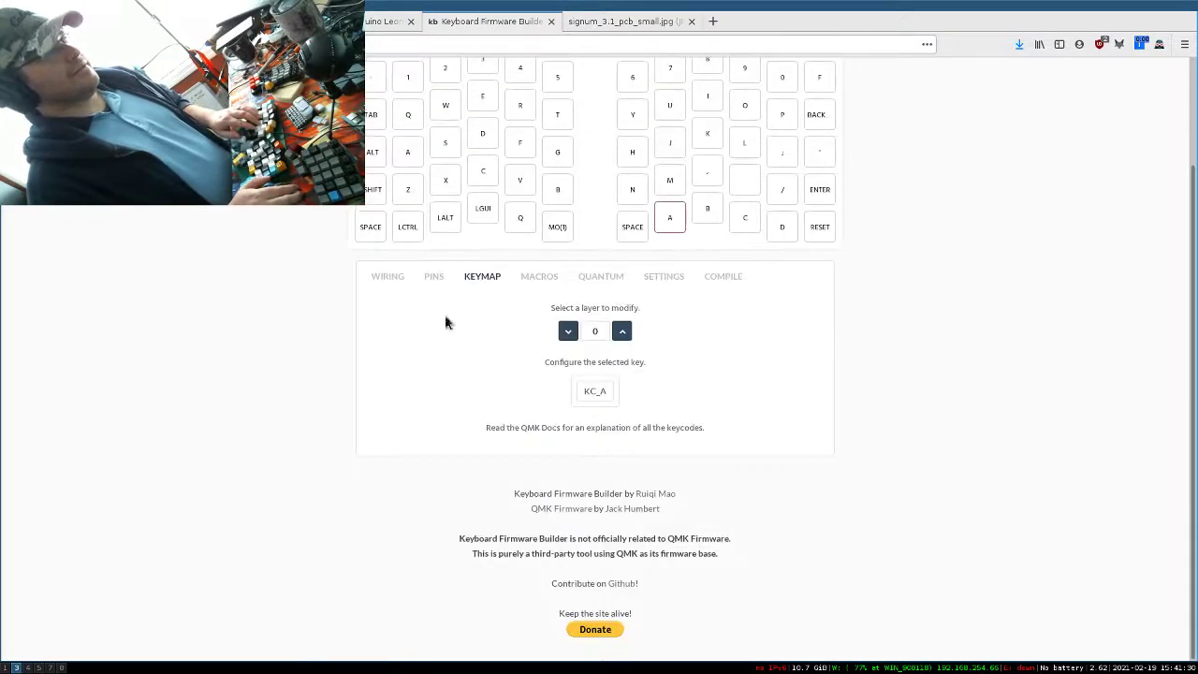
scroll(597, 325, "up", 2)
left_click(818, 197)
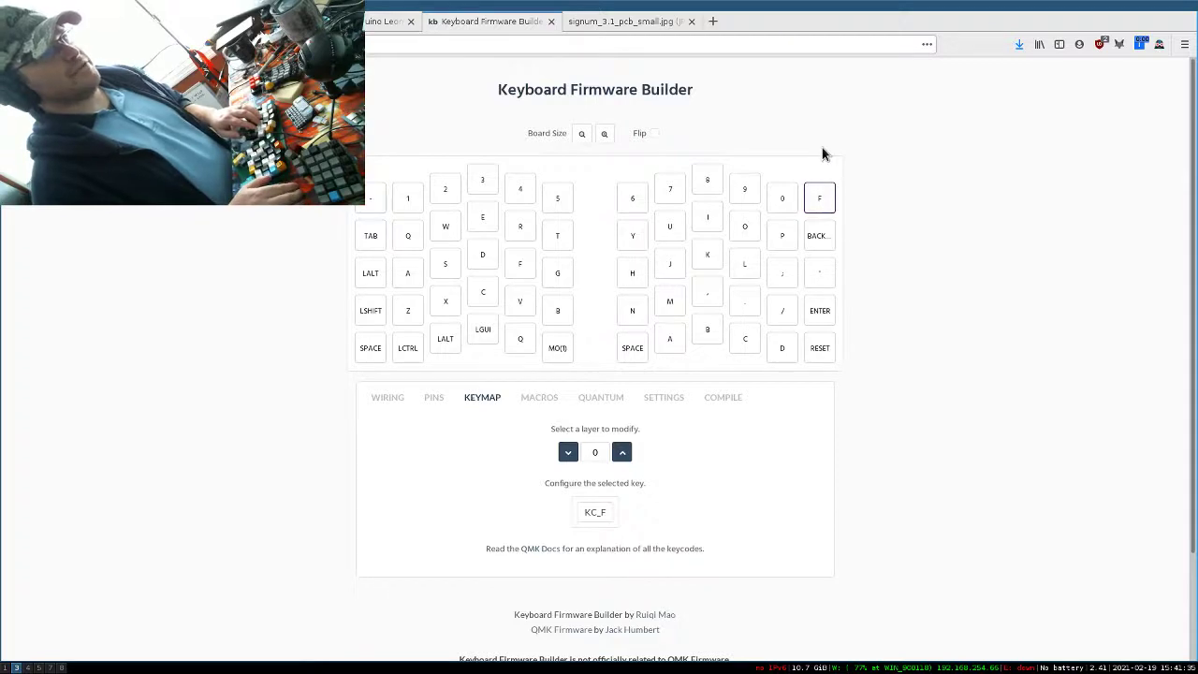
scroll(779, 346, "down", 2)
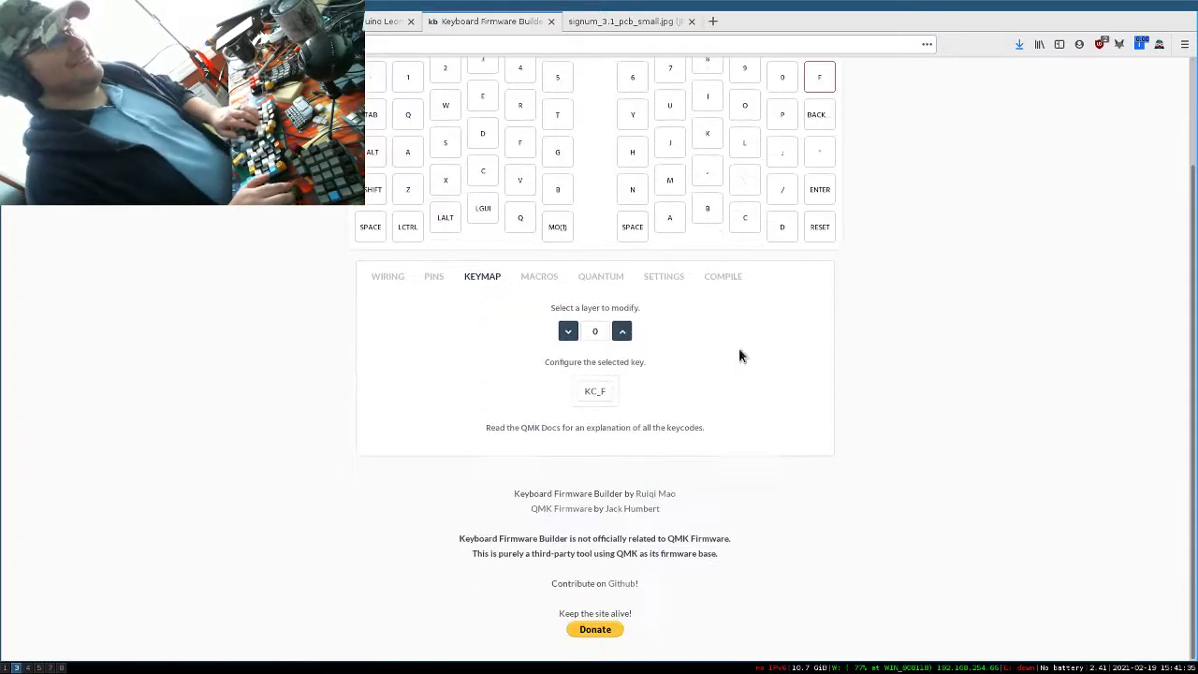
left_click(593, 393)
scroll(665, 341, "down", 1)
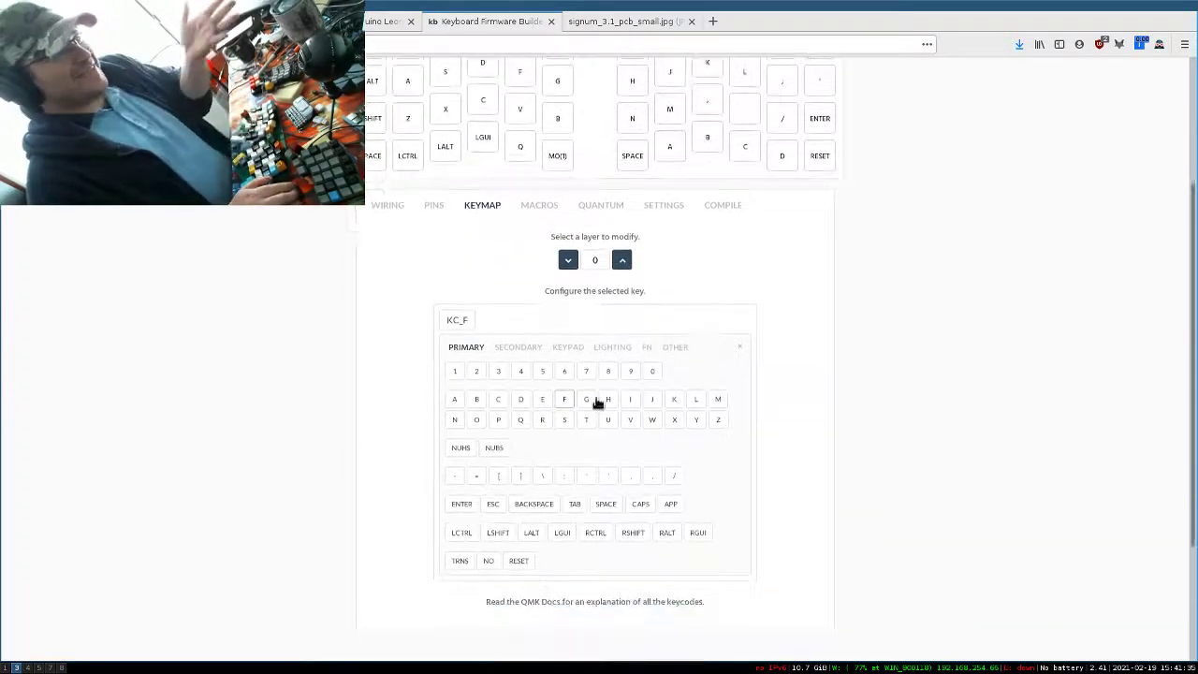
left_click(457, 481)
scroll(660, 393, "up", 1)
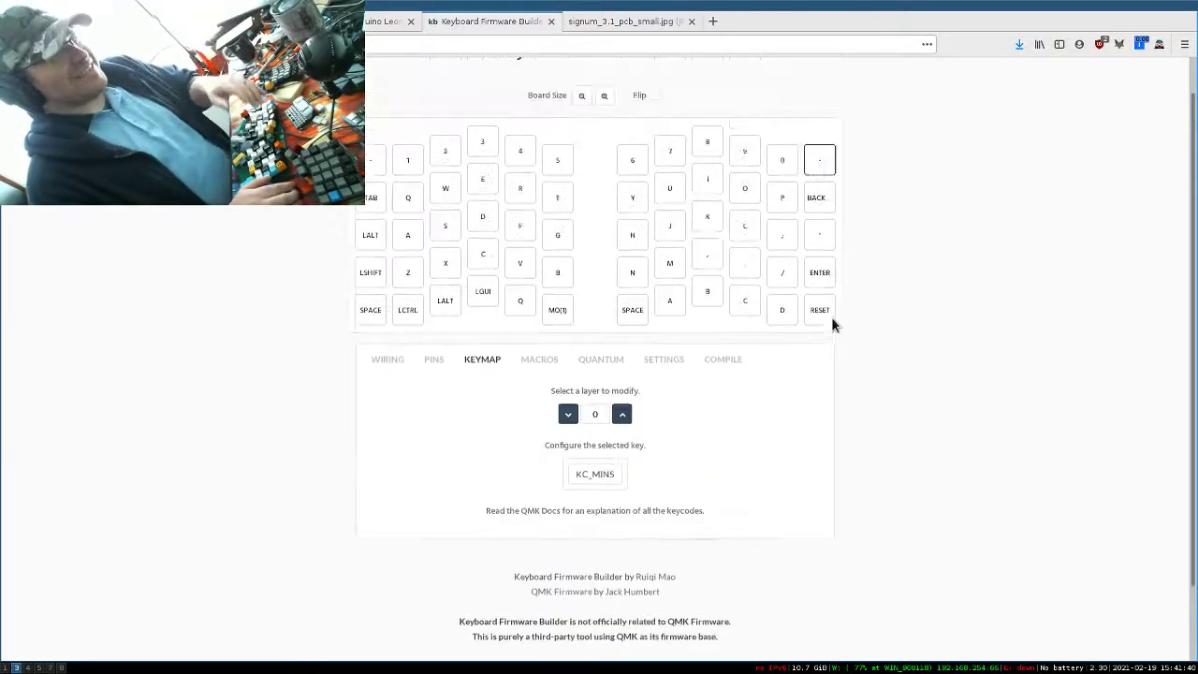
Reopen the primary keycode choices for the minus key after 0 and review them.
scroll(698, 354, "down", 1)
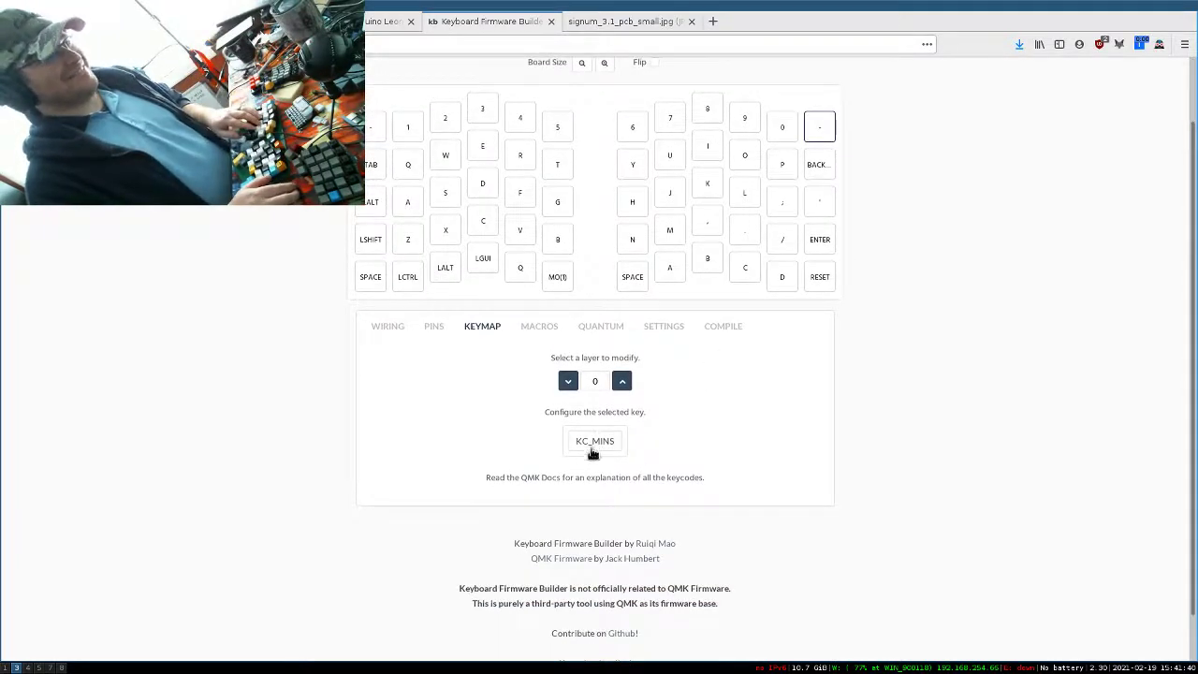
left_click(591, 451)
scroll(506, 514, "down", 2)
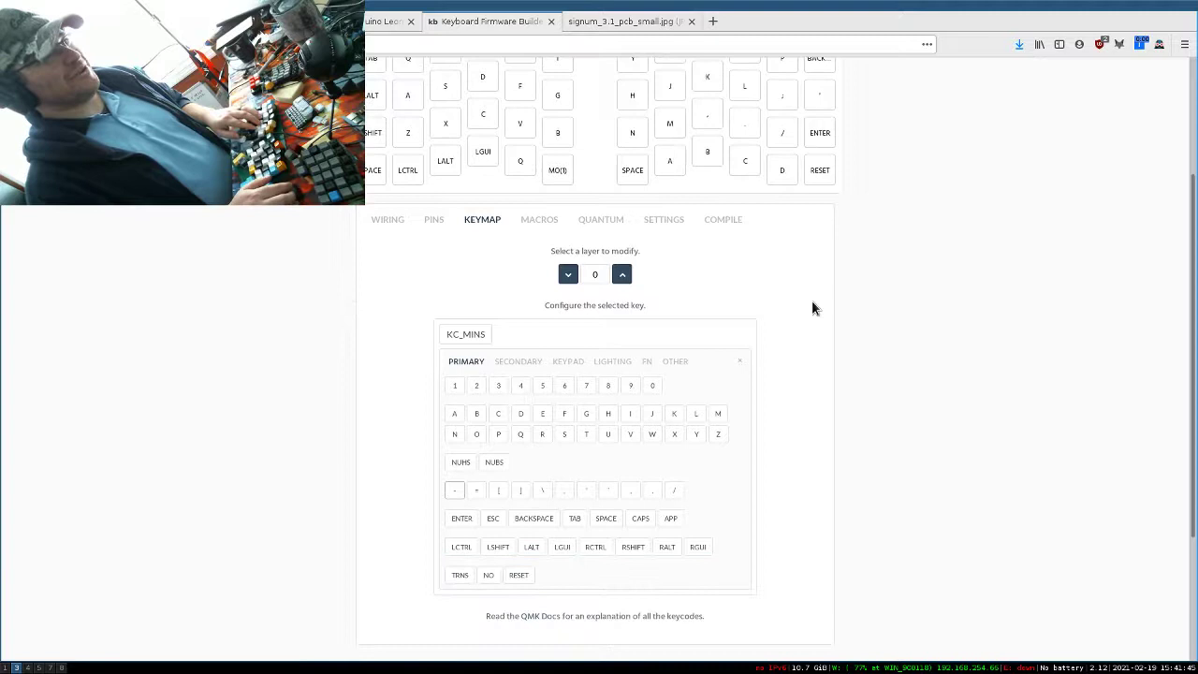
scroll(811, 299, "up", 3)
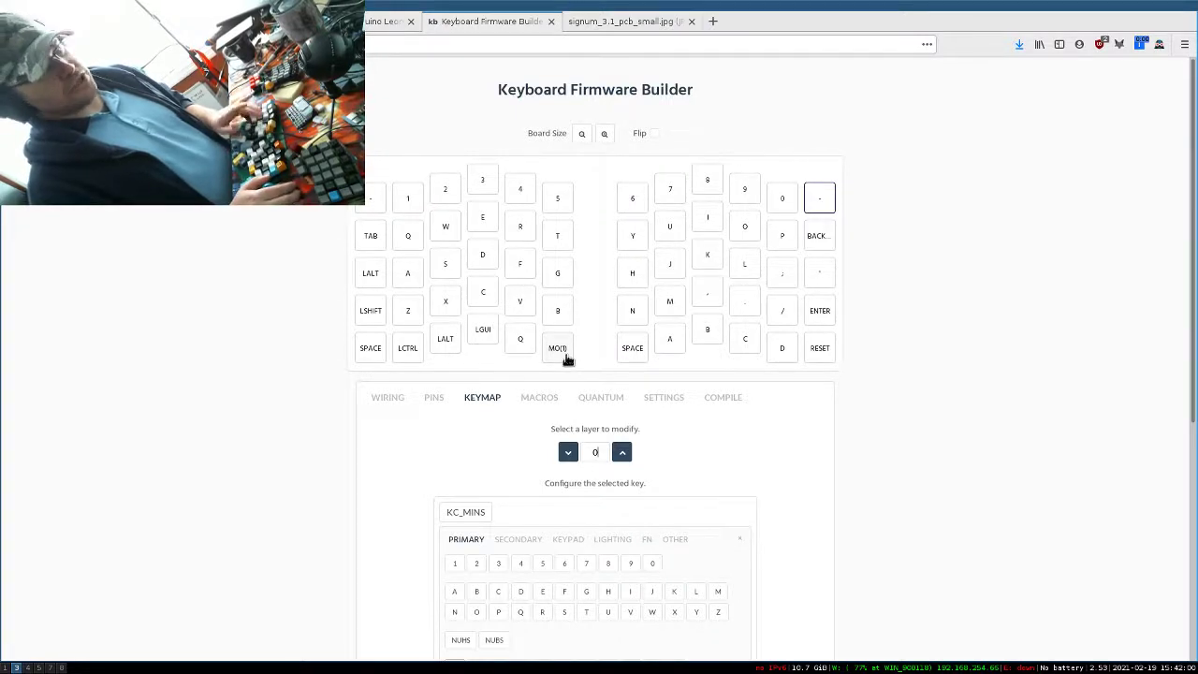
Switch the keymap to layer 1 and inspect the LEFT, DOWN, UP and RIGHT arrow keys.
left_click(620, 453)
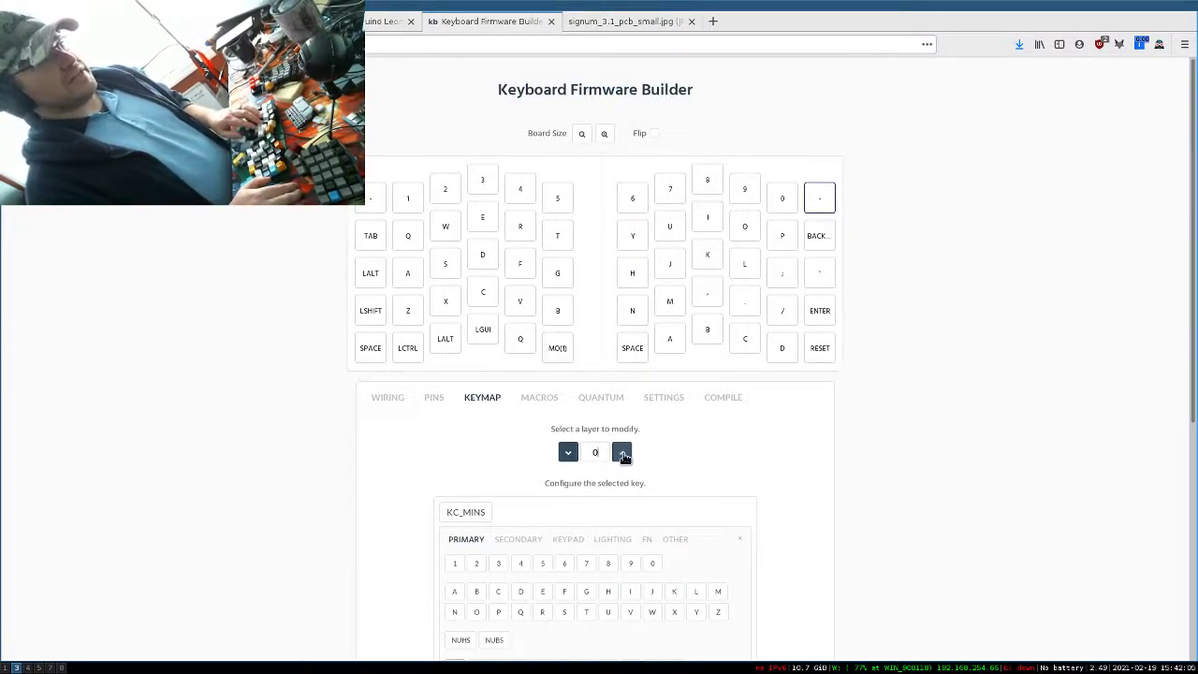
left_click(622, 454)
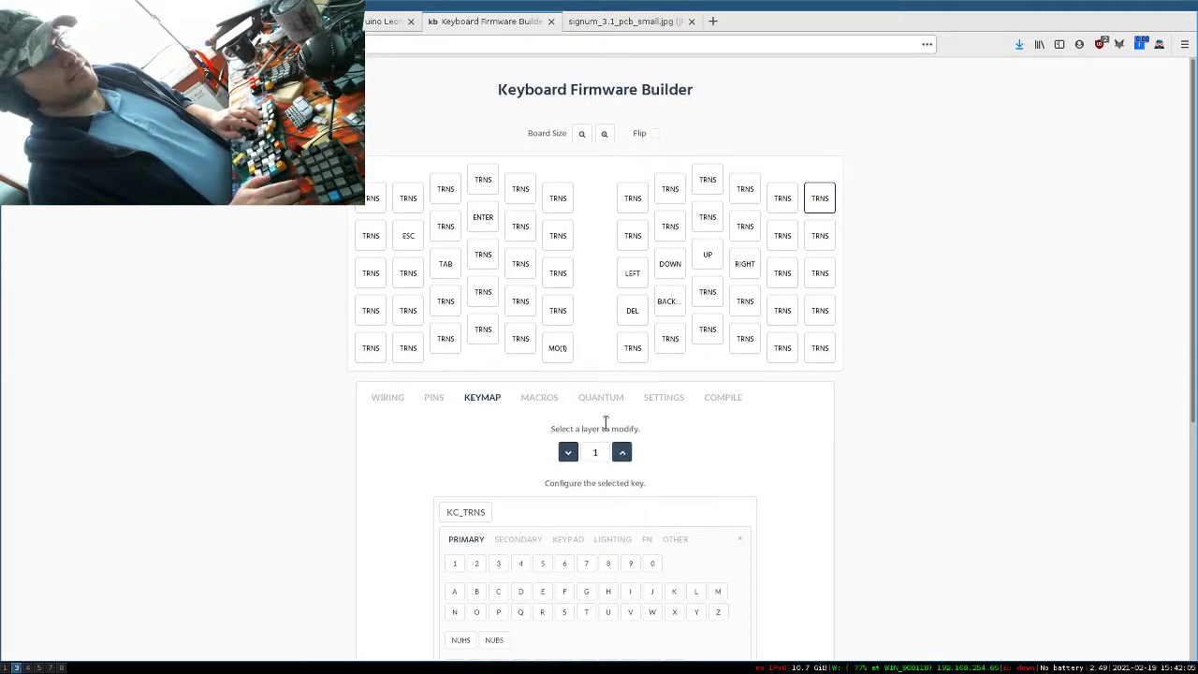
left_click(640, 276)
left_click(665, 272)
left_click(704, 267)
left_click(746, 264)
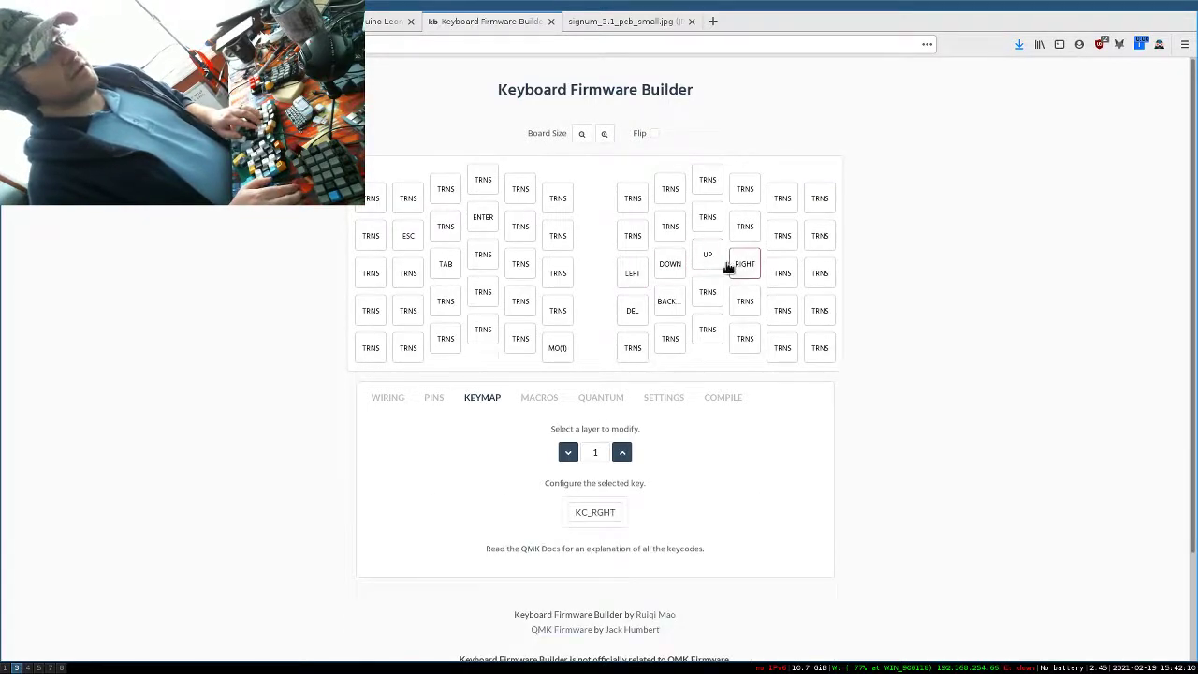
Inspect the ESC, ENTER and TAB assignments on the left half of layer 1.
left_click(414, 240)
left_click(488, 216)
left_click(446, 265)
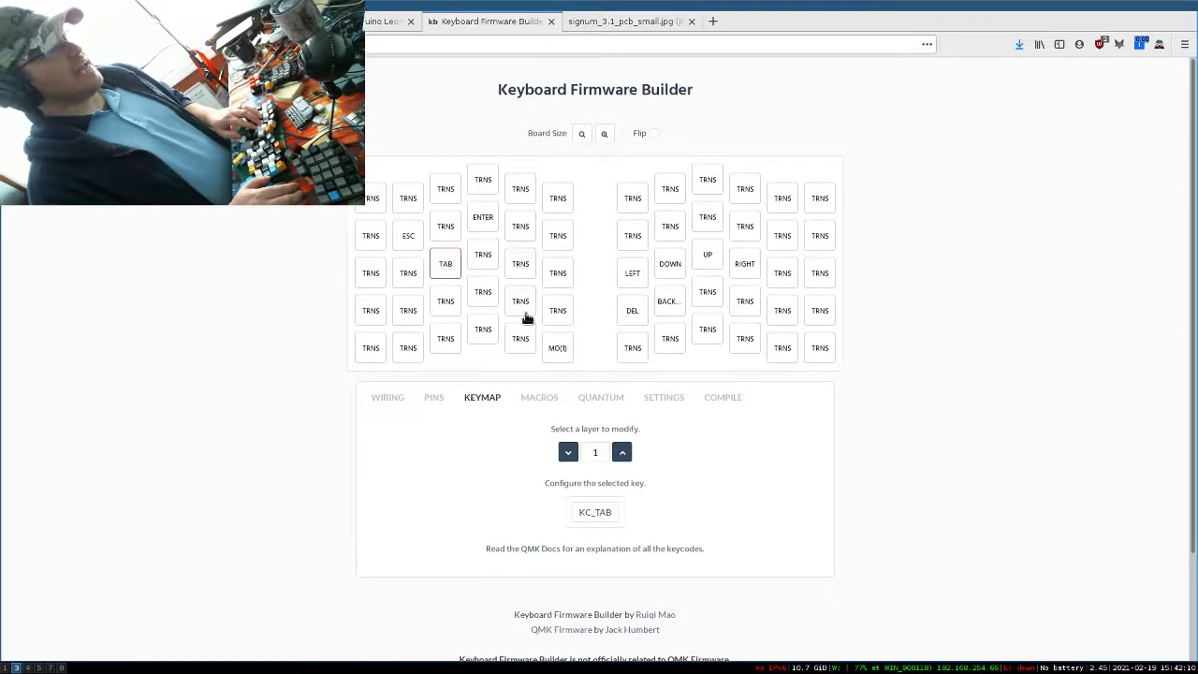
Inspect the MO(1) layer key on layer 1 and compare it with the same key on layer 0.
left_click(560, 349)
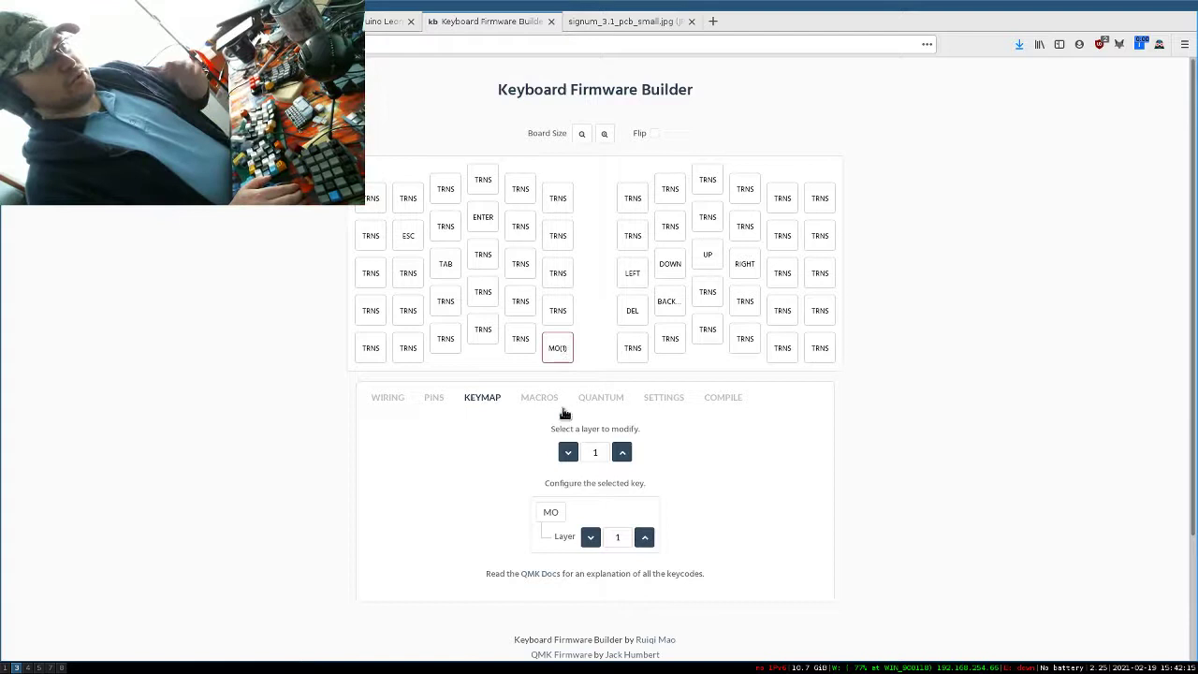
left_click(568, 452)
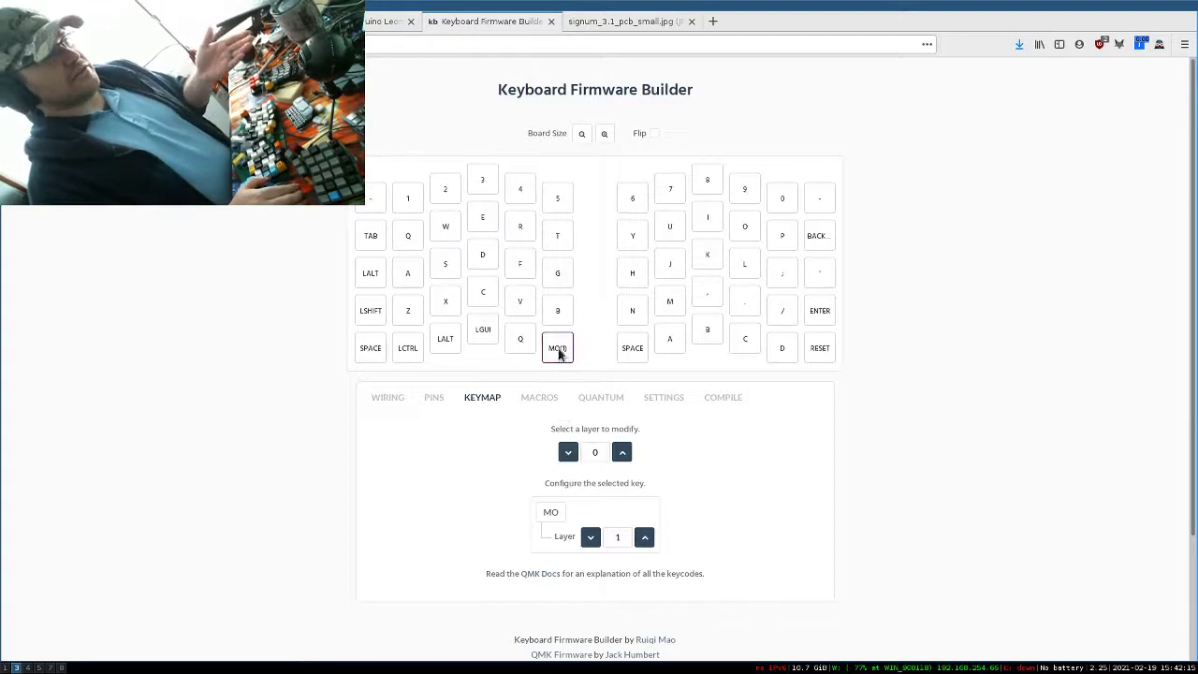
left_click(621, 452)
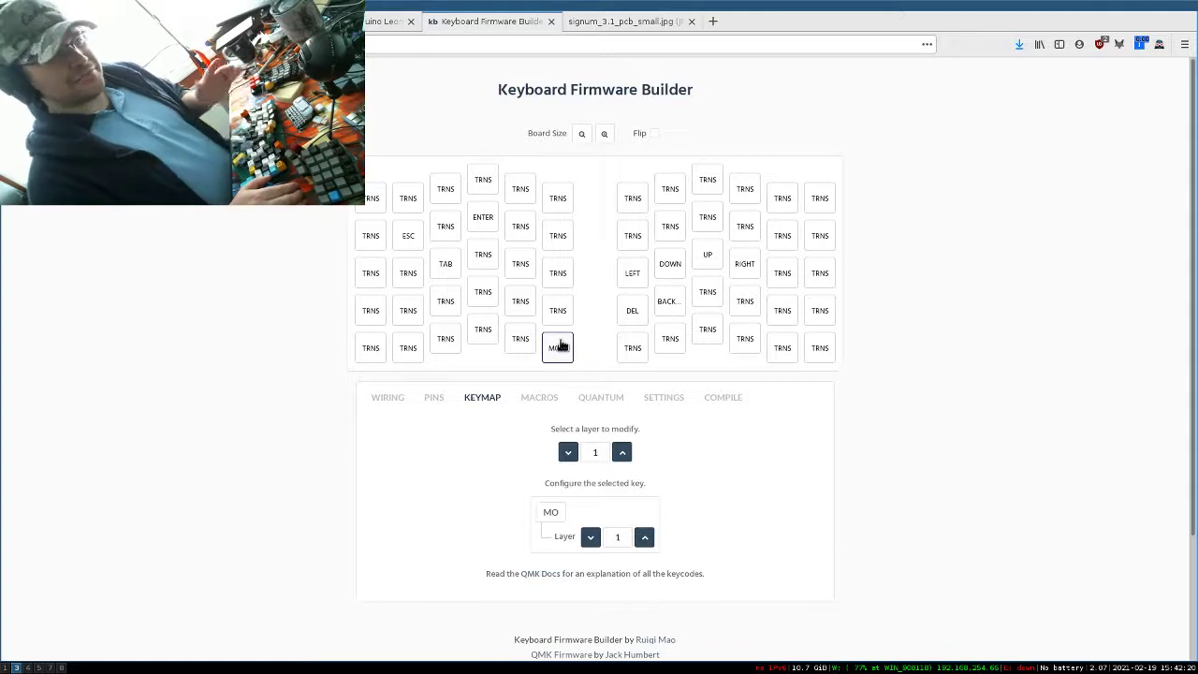
Inspect the DOWN key and nearby TRNS keys on layer 1, comparing the Y-position key between layers 0 and 1.
left_click(674, 265)
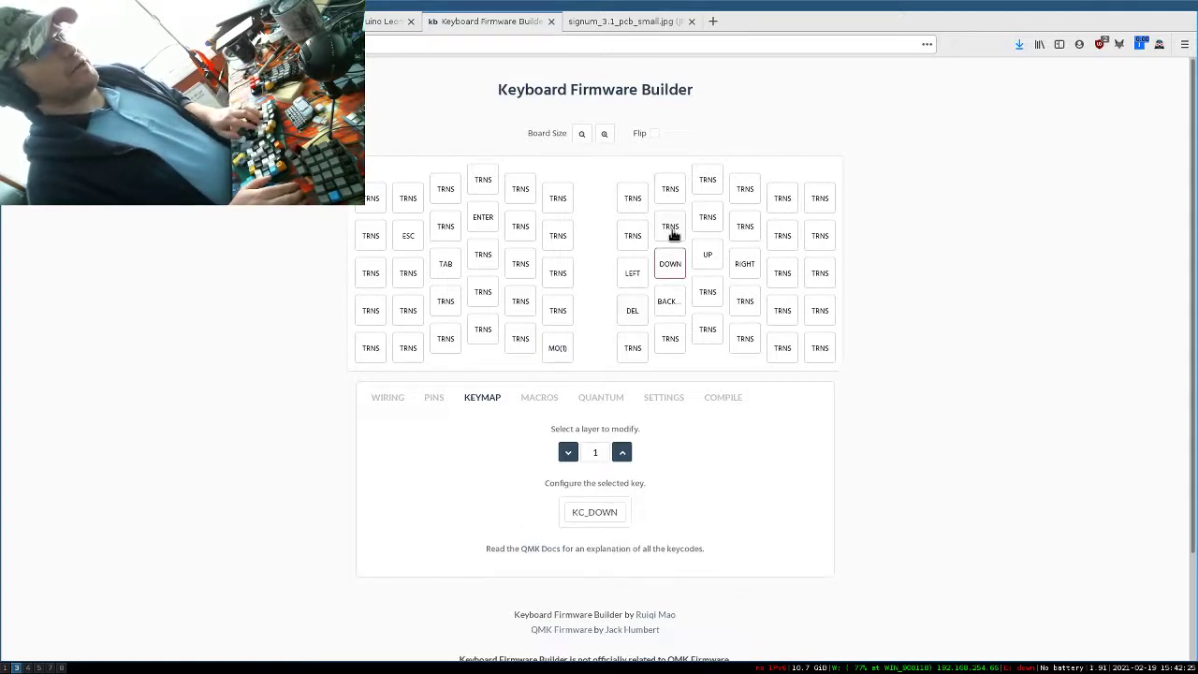
left_click(671, 230)
left_click(633, 197)
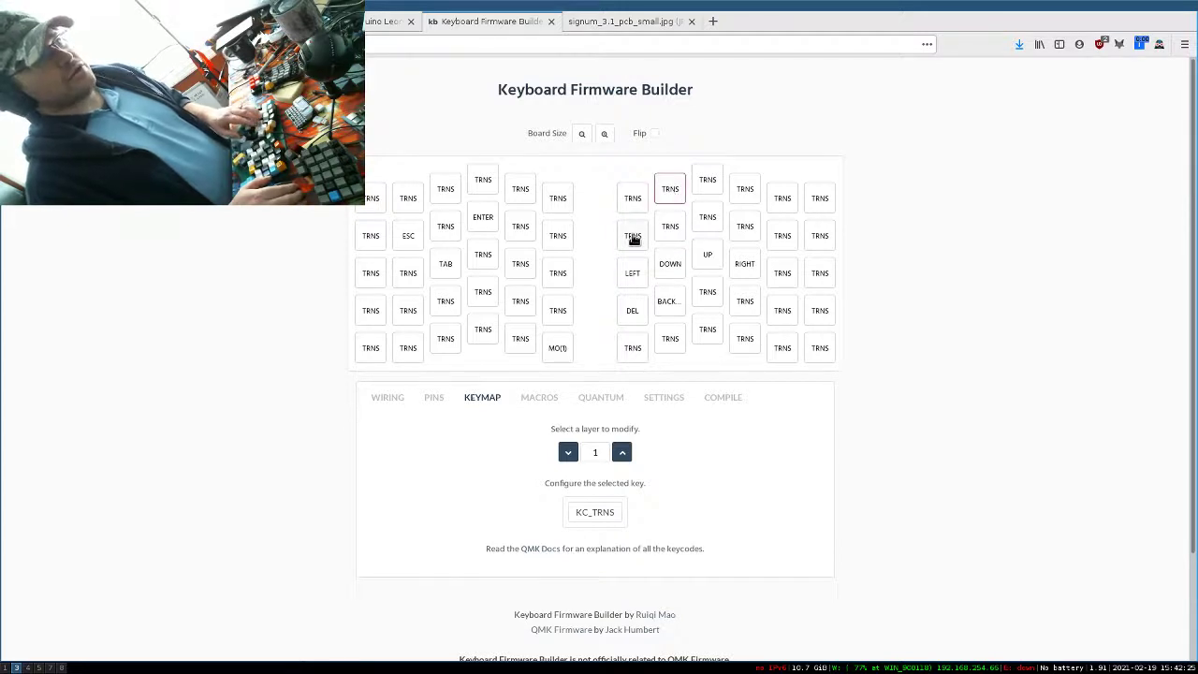
left_click(633, 238)
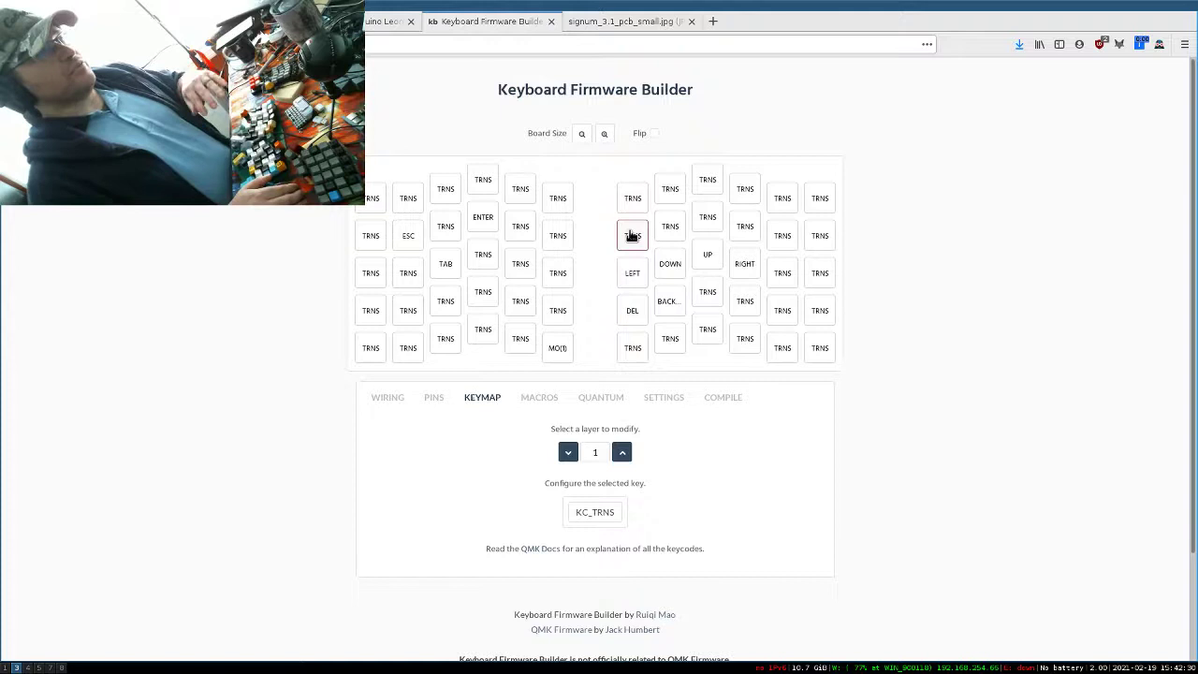
left_click(567, 455)
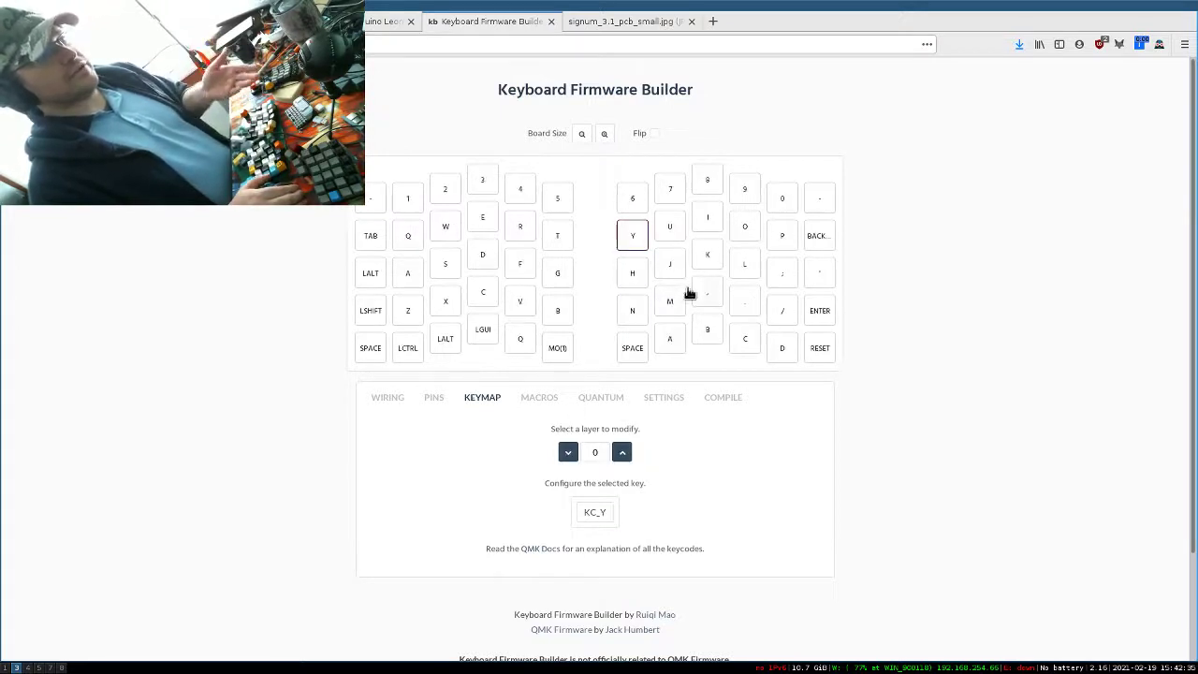
left_click(622, 453)
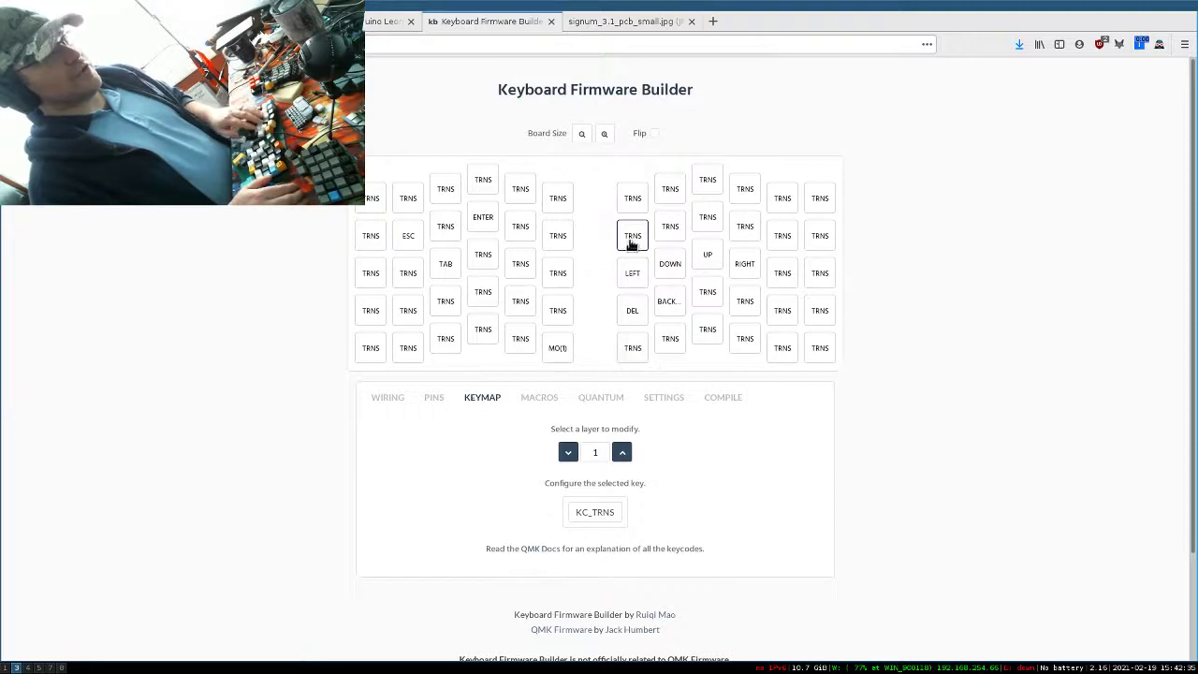
Look over keymap layers 0 and 1, the wiring matrix and the macros section, and return to the keymap.
left_click(567, 454)
left_click(622, 453)
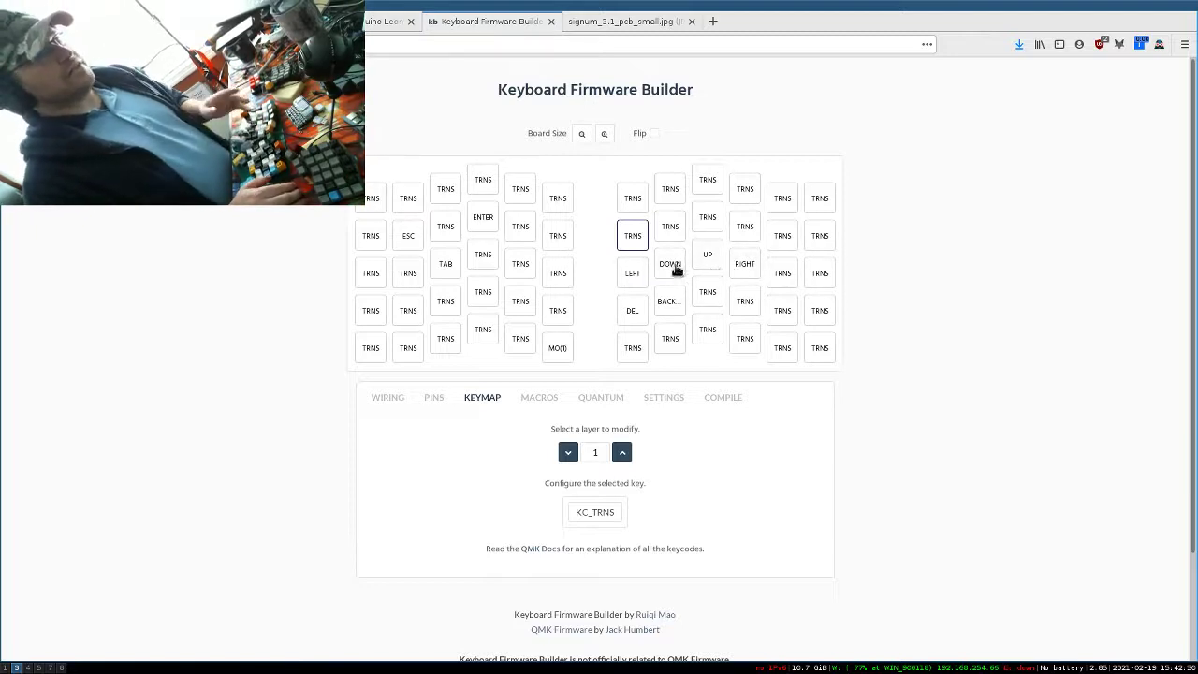
left_click(431, 408)
left_click(390, 399)
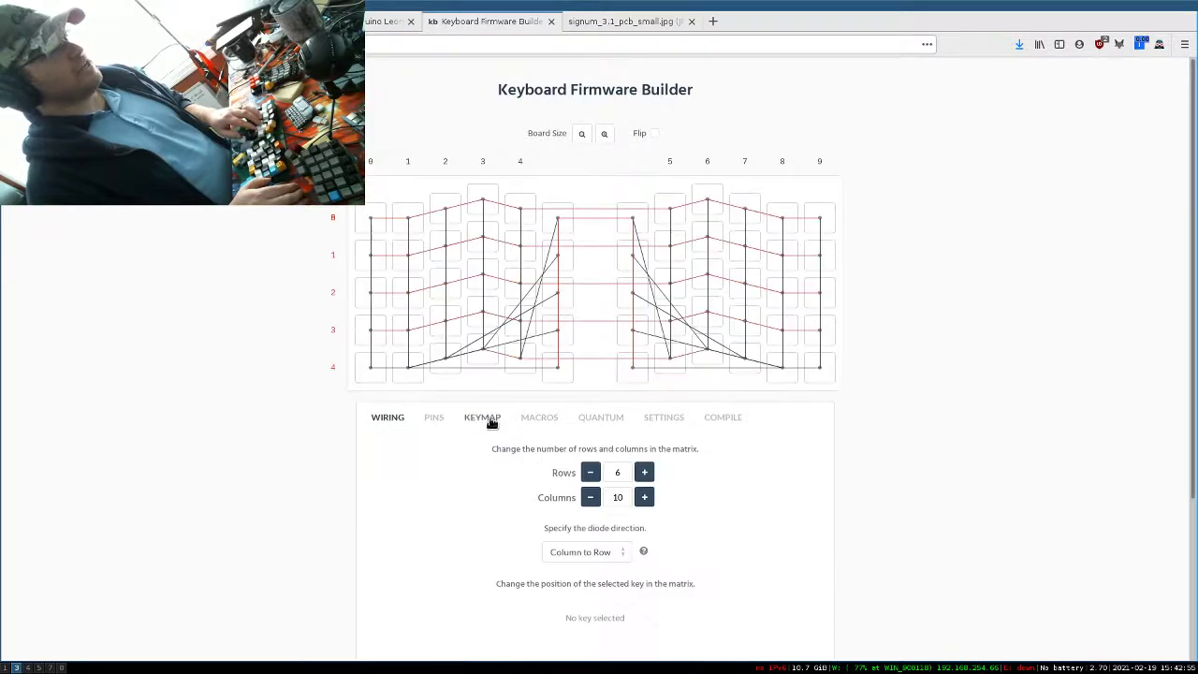
left_click(489, 419)
left_click(537, 397)
left_click(481, 397)
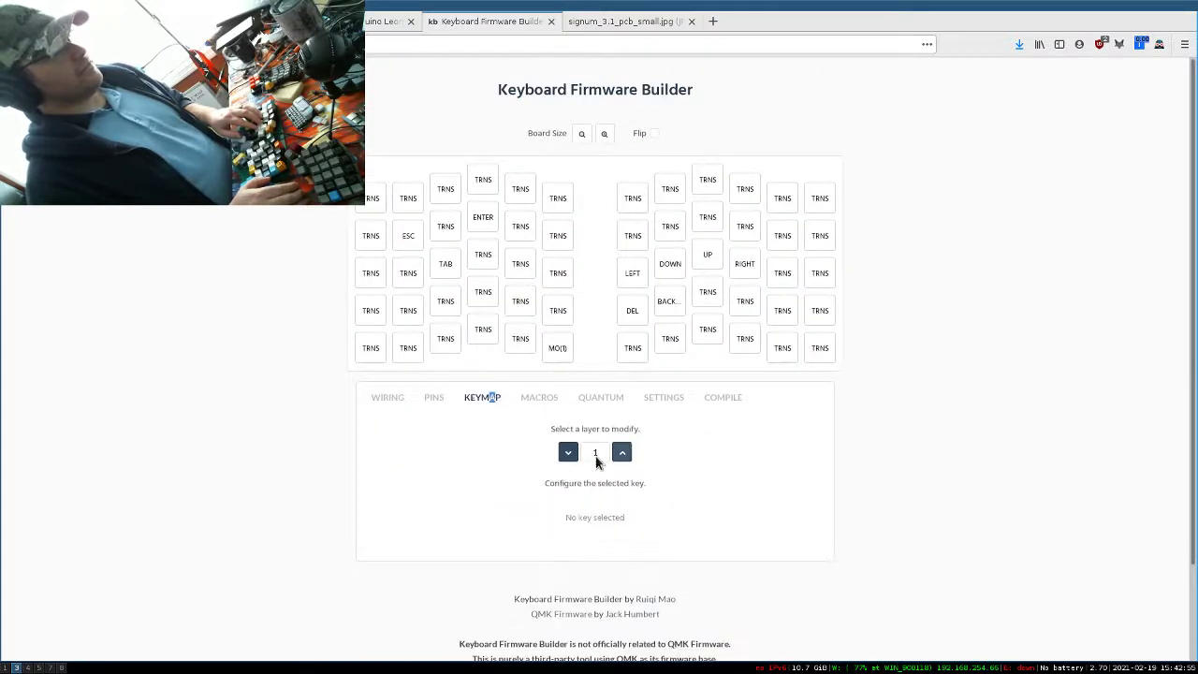
Assign the LALT() function to the minus key in the upper-left corner of the board on layer 0.
left_click(568, 453)
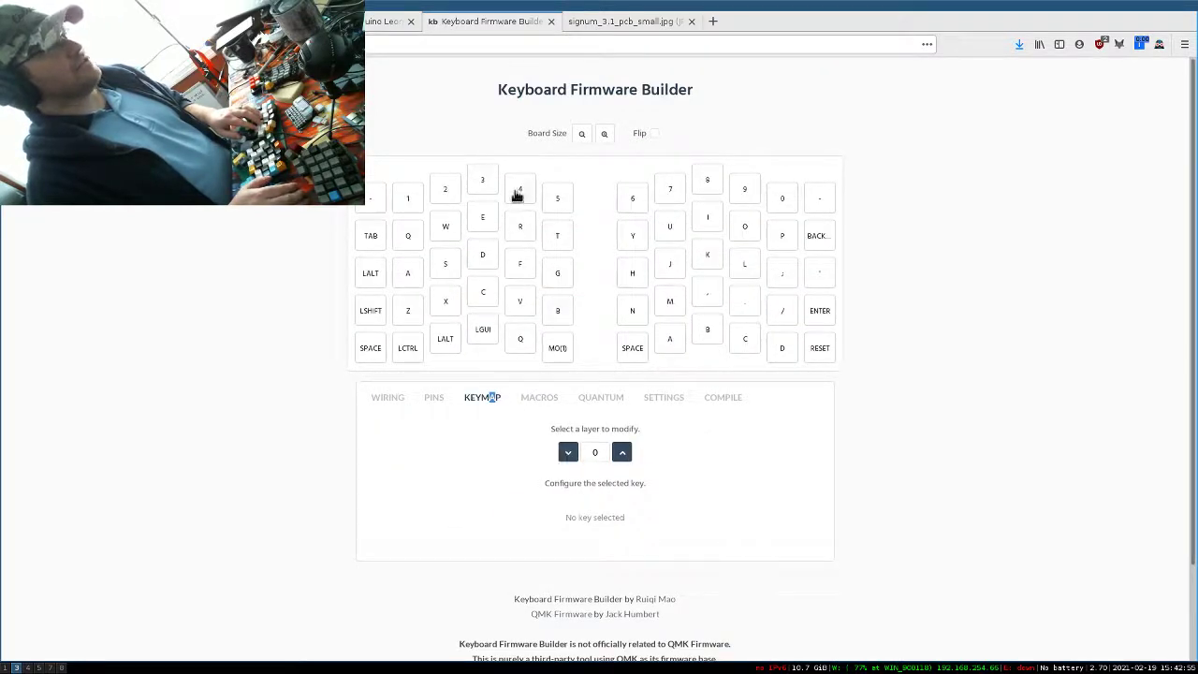
left_click(372, 204)
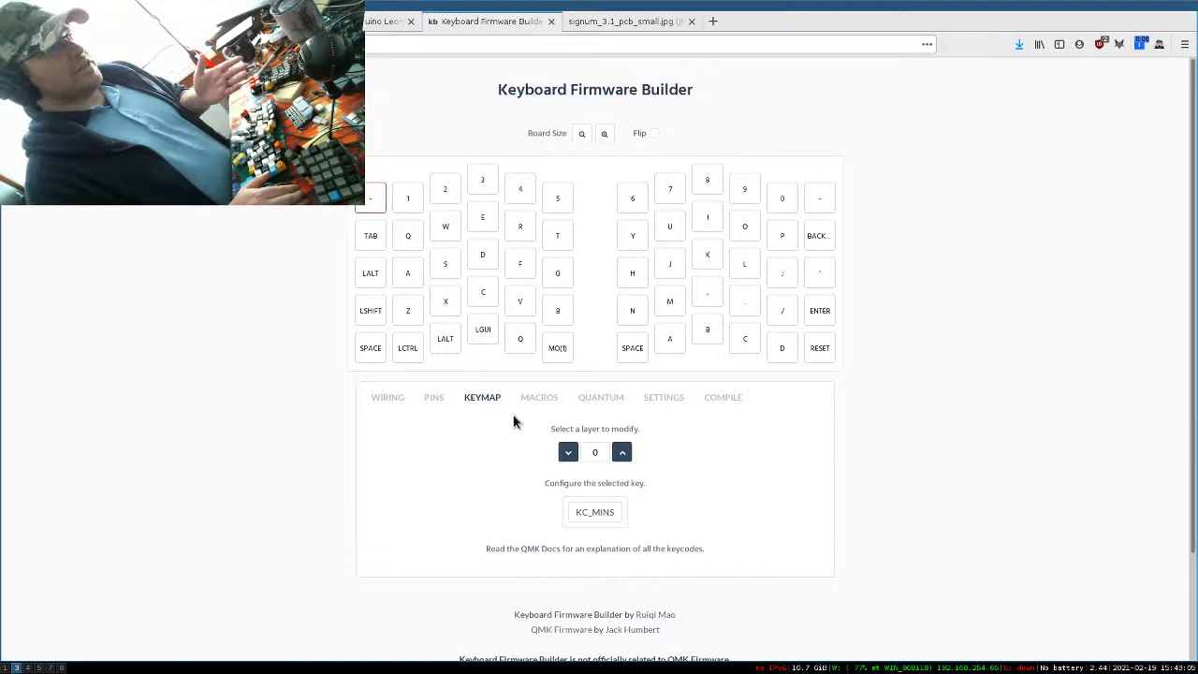
scroll(562, 422, "down", 2)
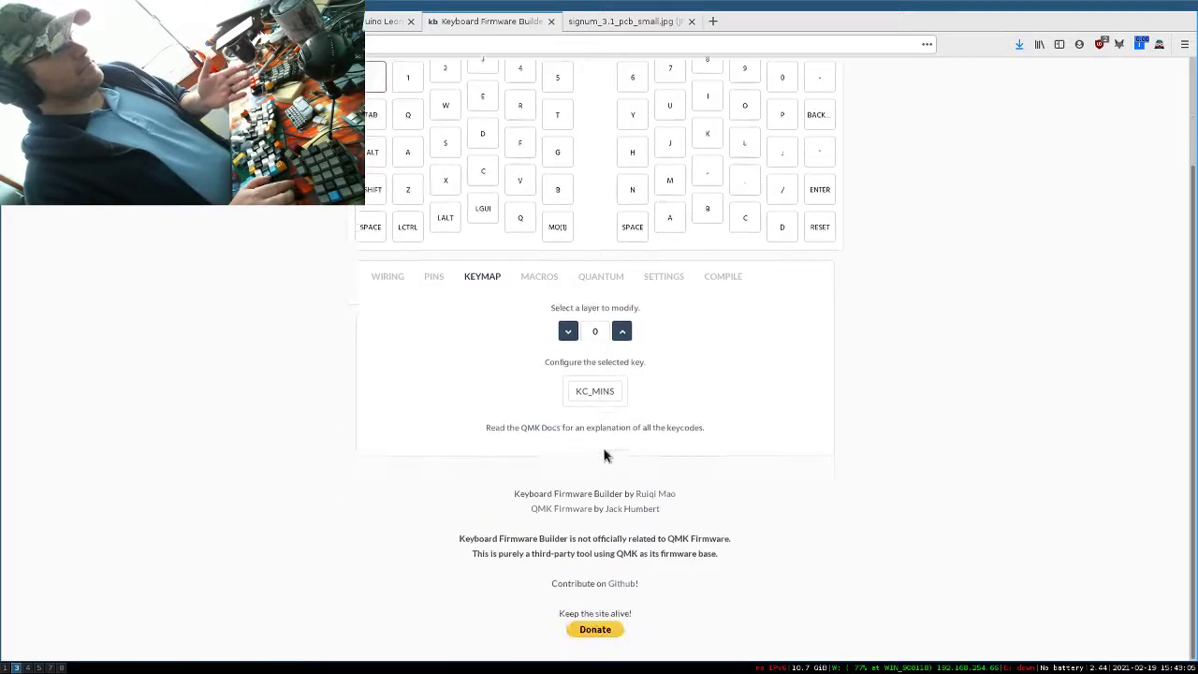
left_click(592, 393)
scroll(589, 356, "down", 1)
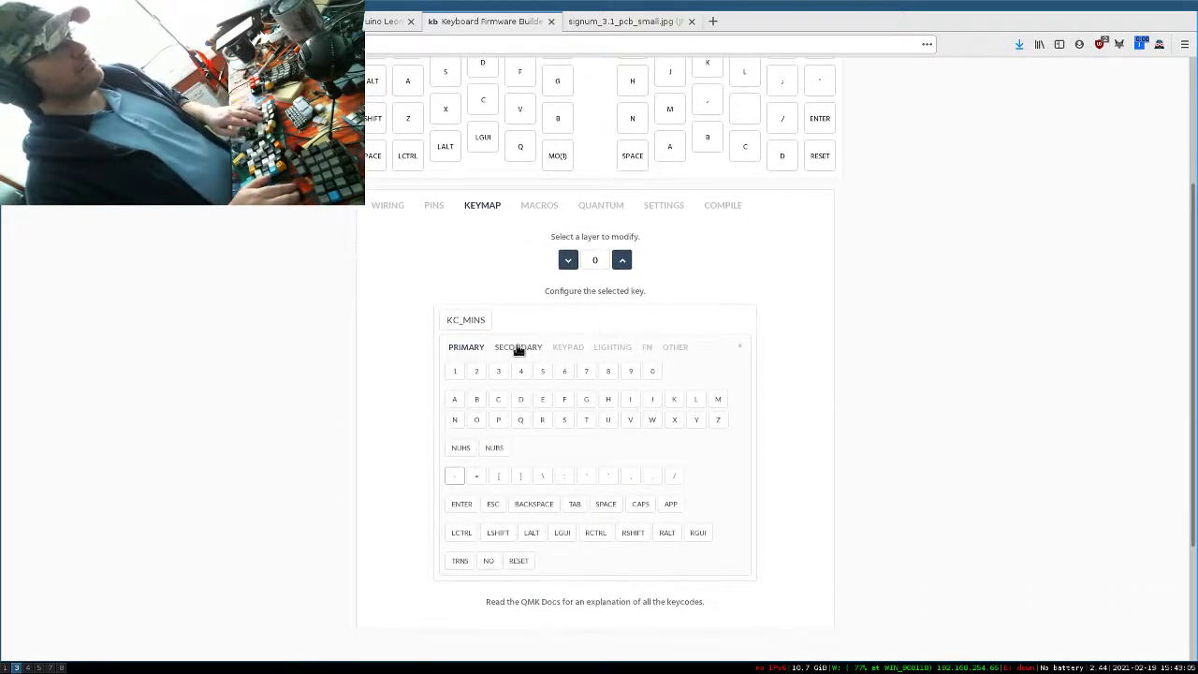
left_click(518, 347)
left_click(571, 348)
left_click(610, 348)
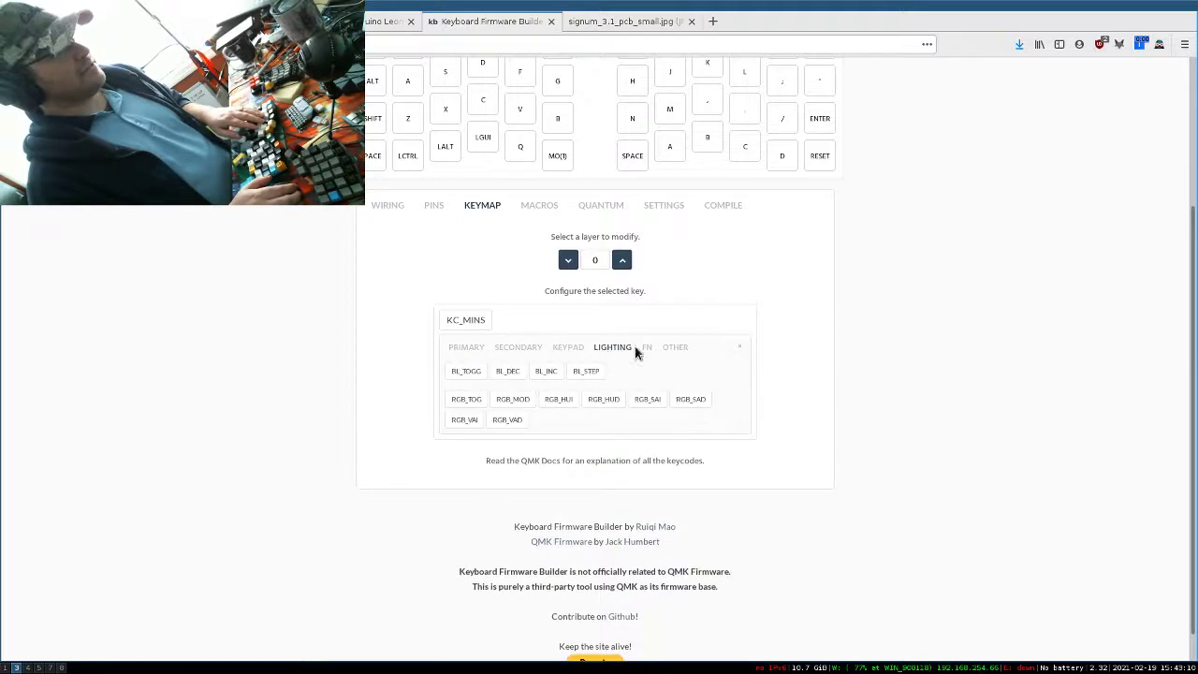
left_click(647, 348)
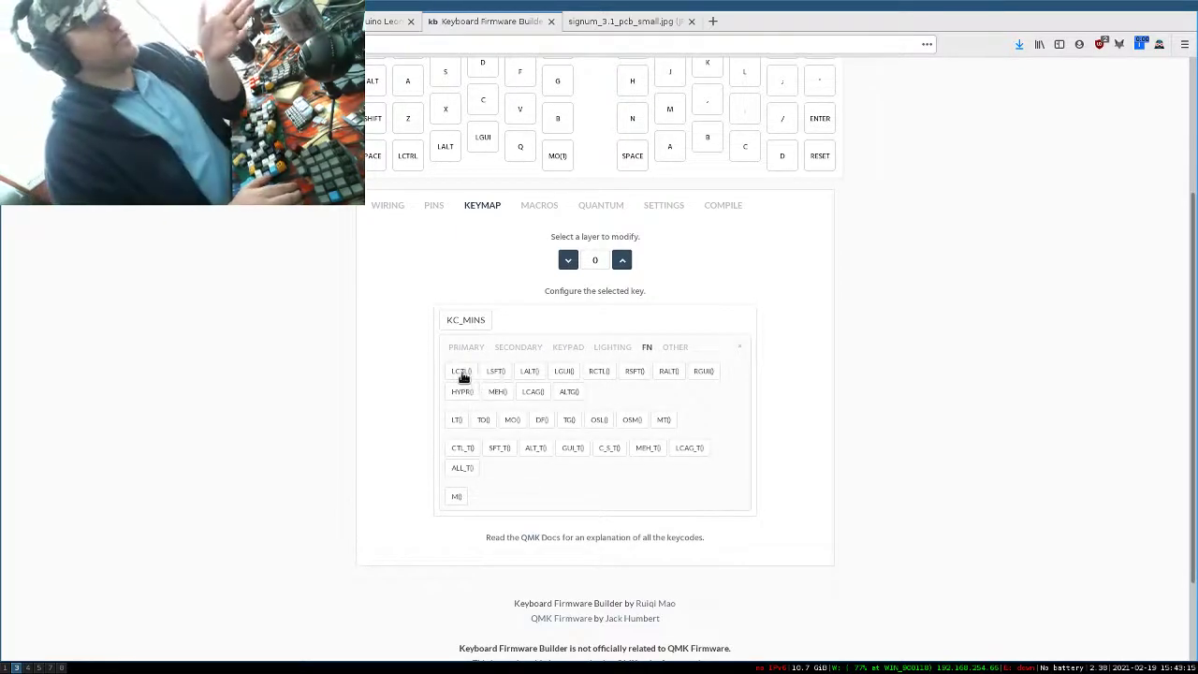
left_click(529, 373)
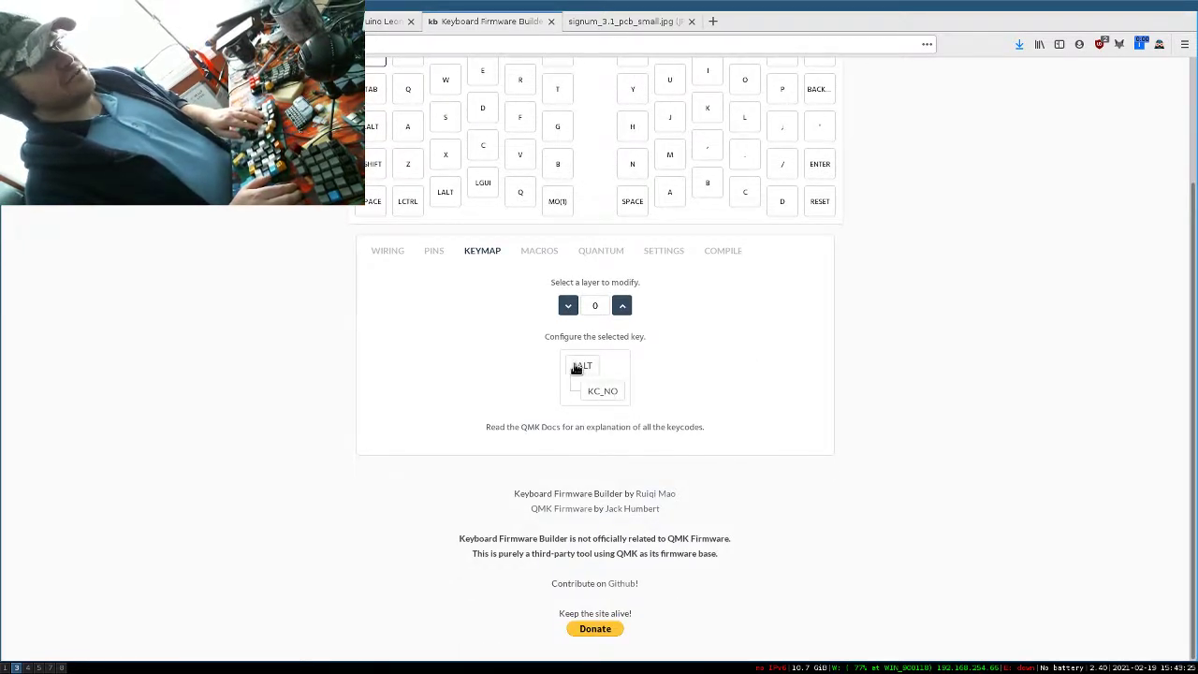
Set the keycode nested inside the LALT function of the upper-left corner key to F4.
left_click(602, 397)
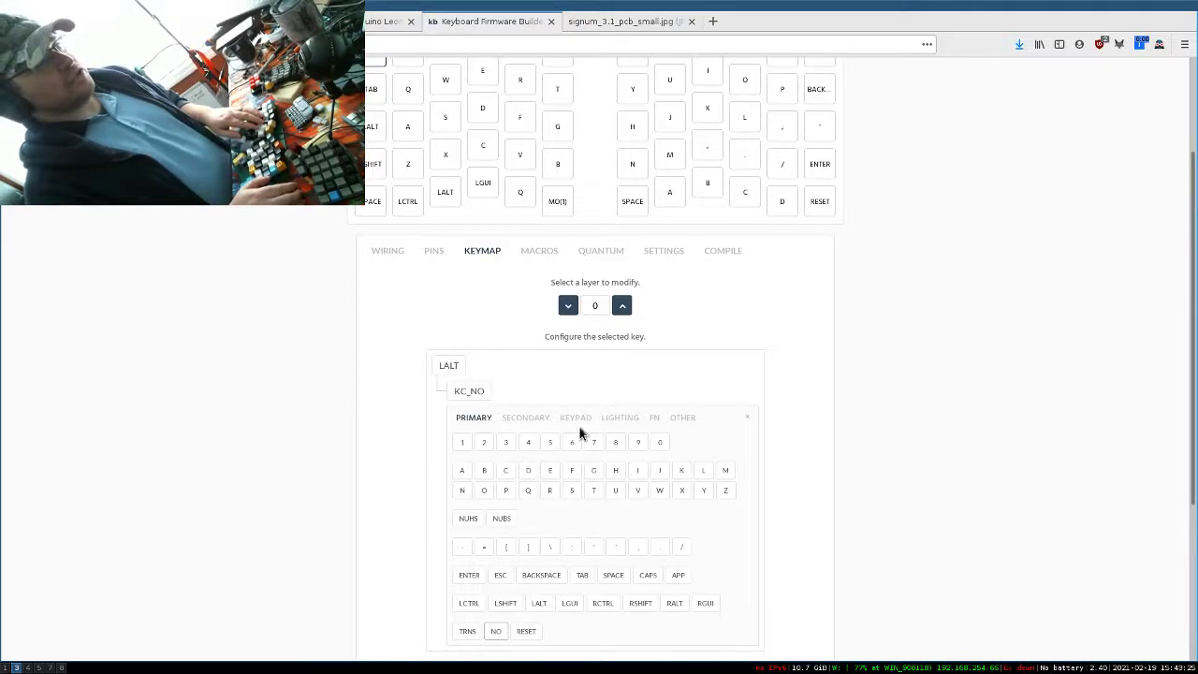
scroll(561, 440, "down", 2)
left_click(525, 310)
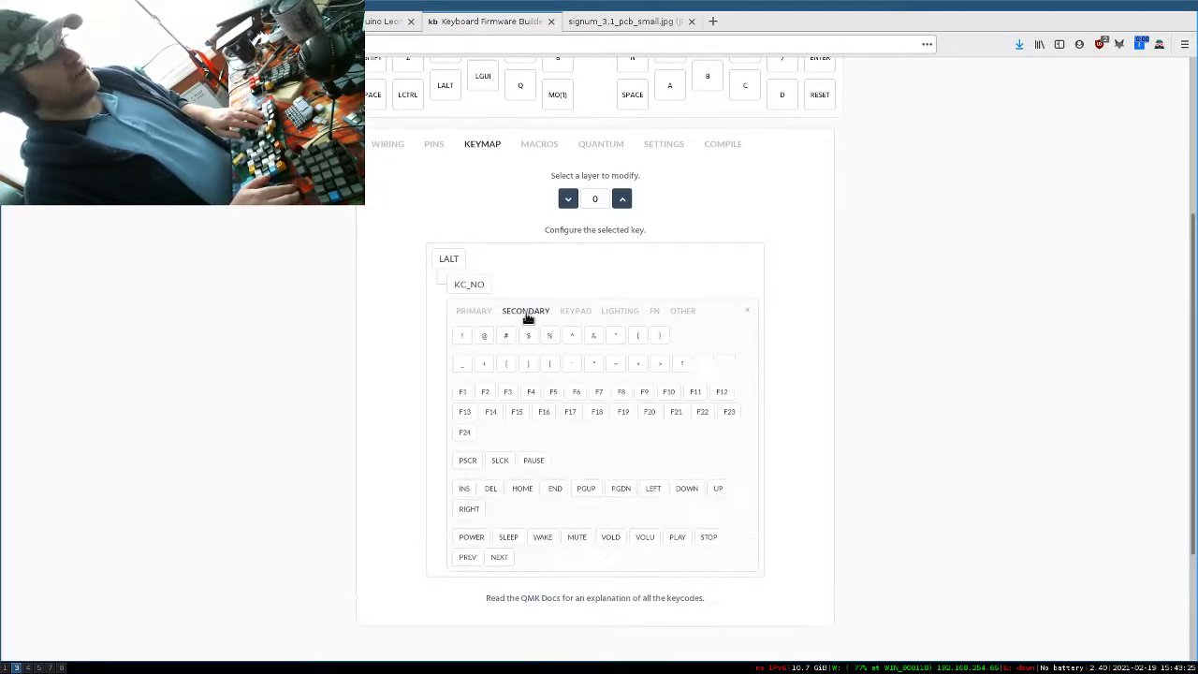
left_click(527, 393)
scroll(403, 375, "up", 3)
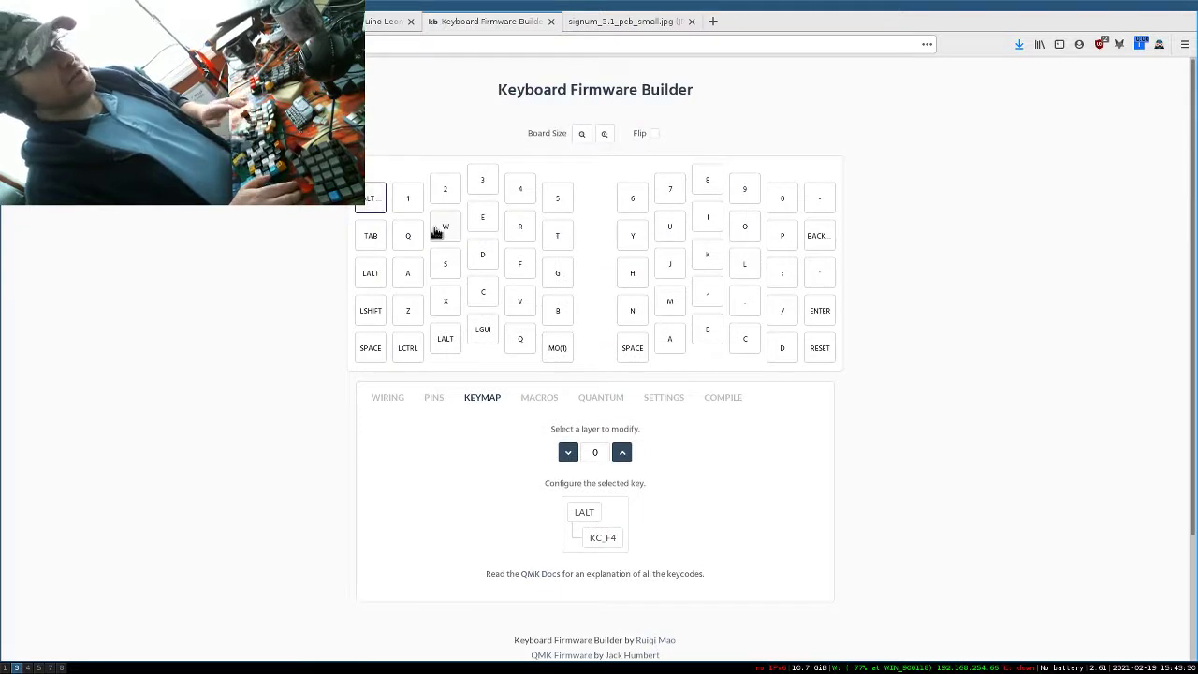
Replace the F4 keycode nested under LALT on the upper-left corner key with the LCTL() function.
scroll(663, 440, "down", 2)
left_click(609, 430)
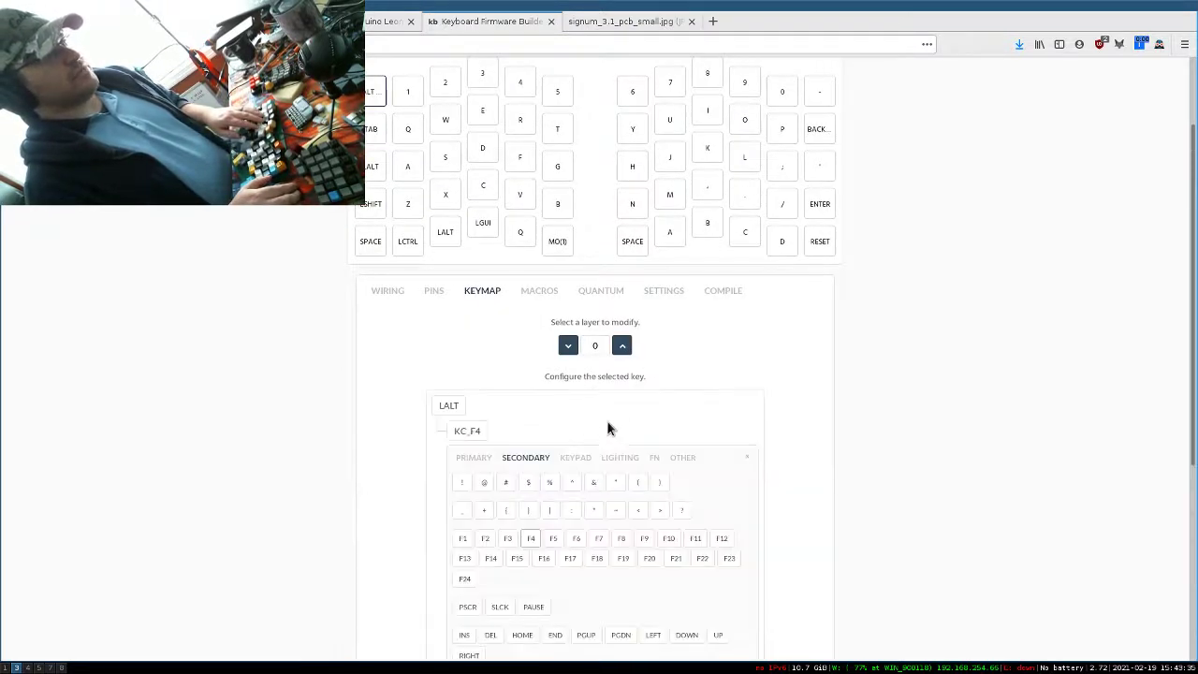
scroll(552, 542, "down", 1)
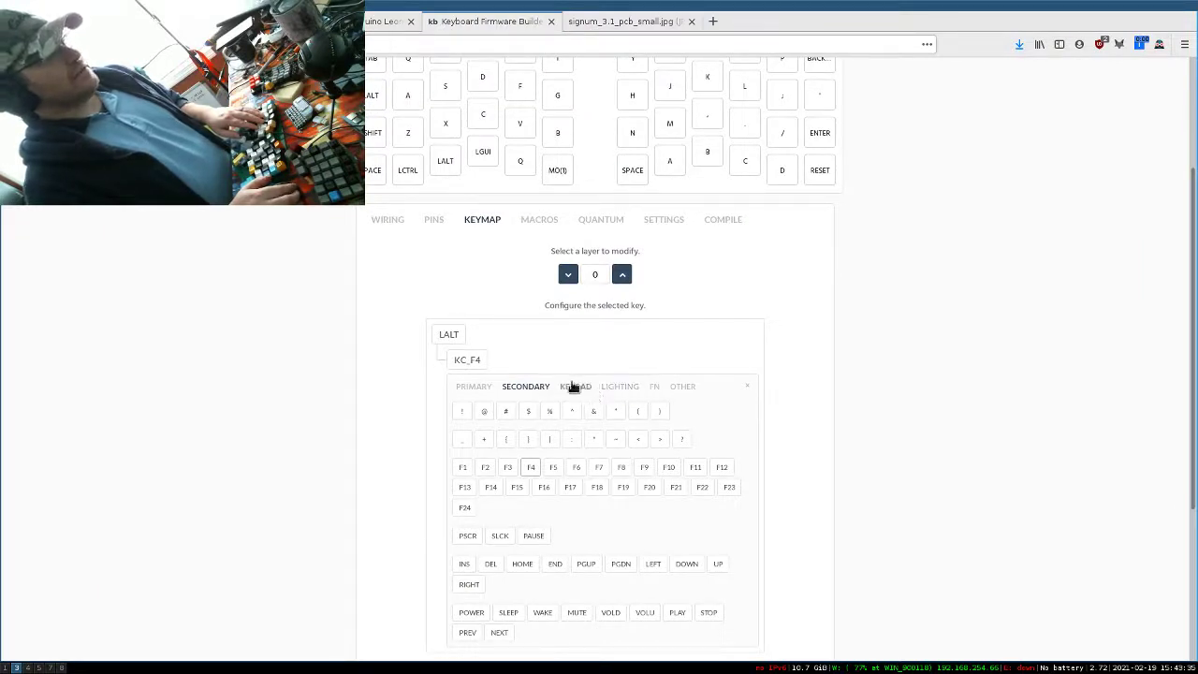
left_click(654, 387)
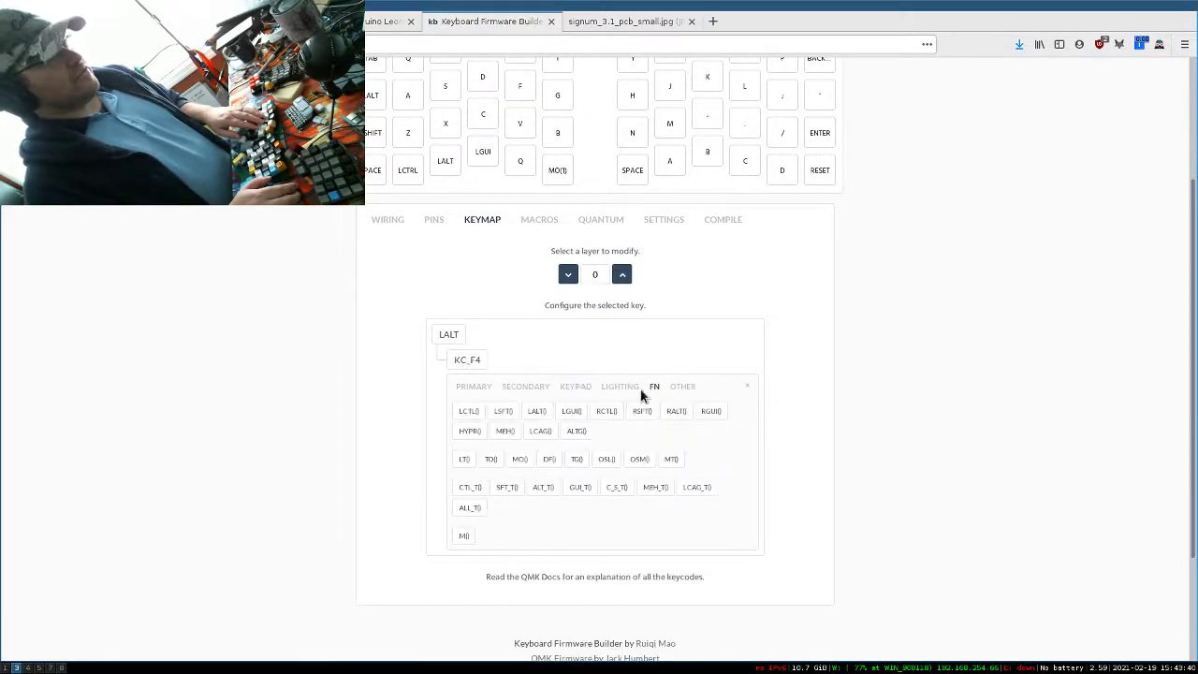
left_click(471, 415)
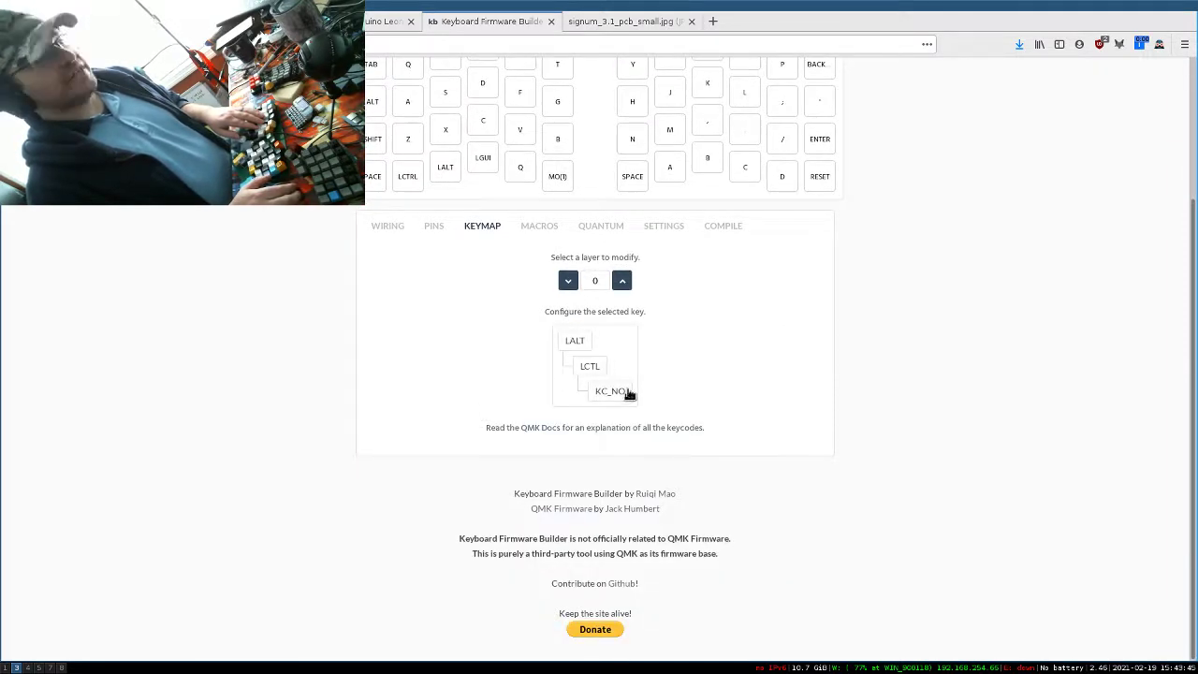
Set the keycode nested under LCTL on the upper-left corner key to DEL, completing an LALT, LCTL and DEL combination.
left_click(608, 389)
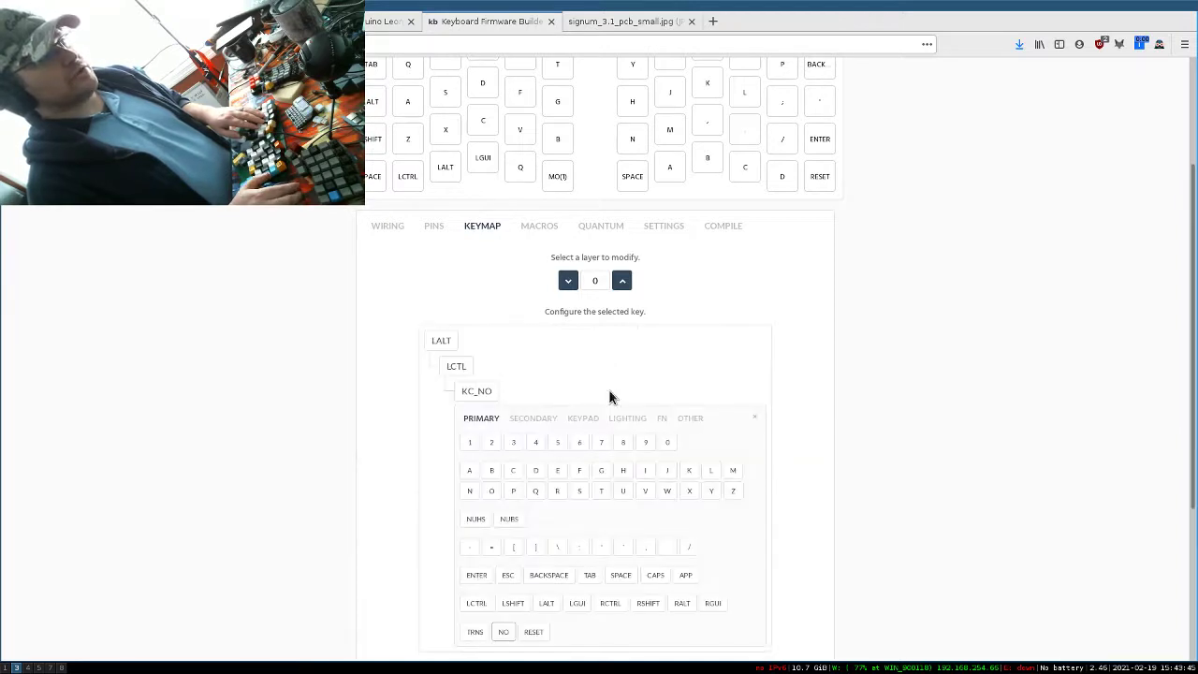
scroll(603, 390, "down", 2)
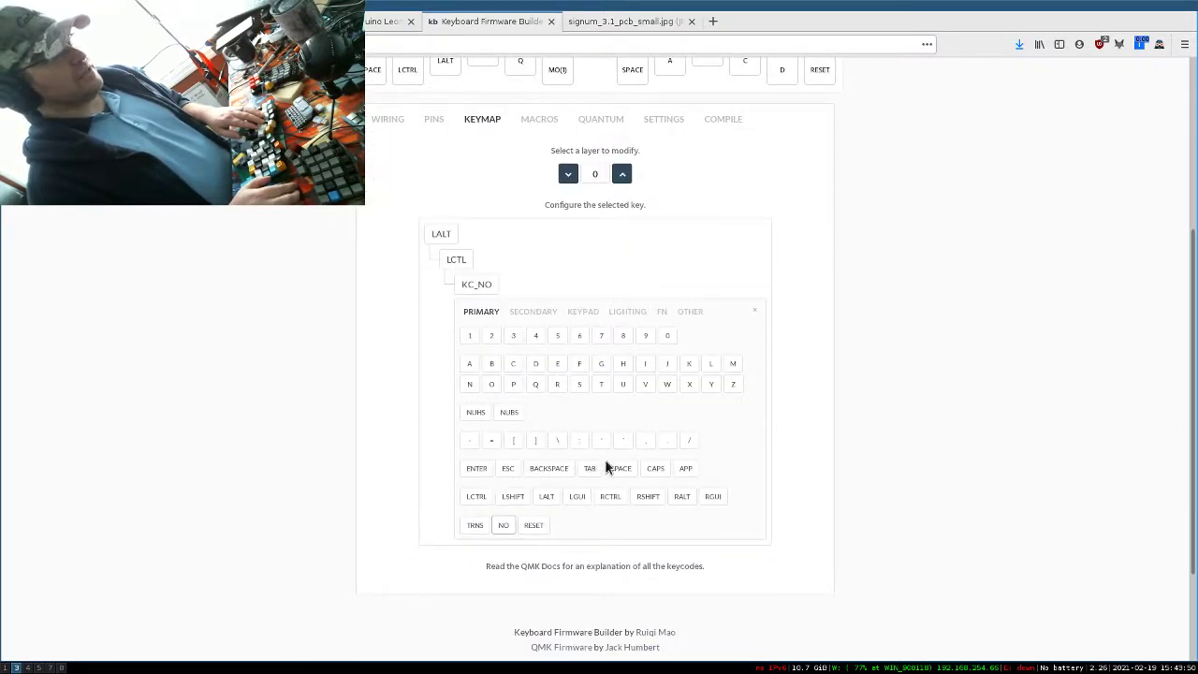
left_click(519, 320)
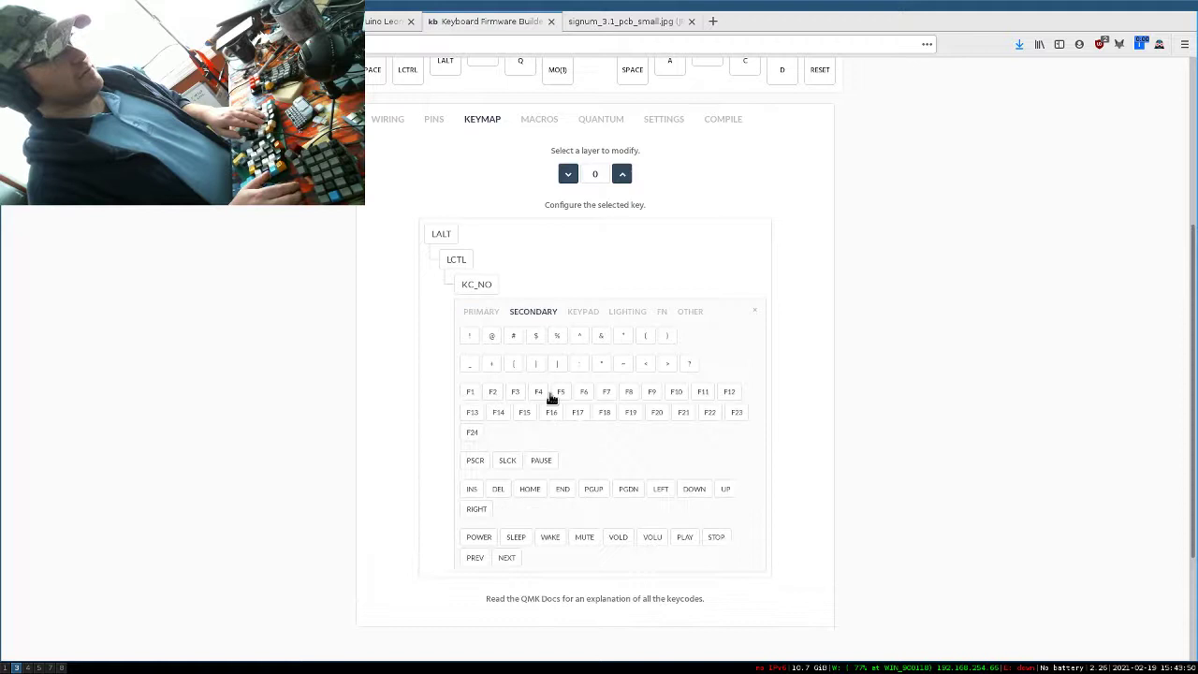
left_click(497, 497)
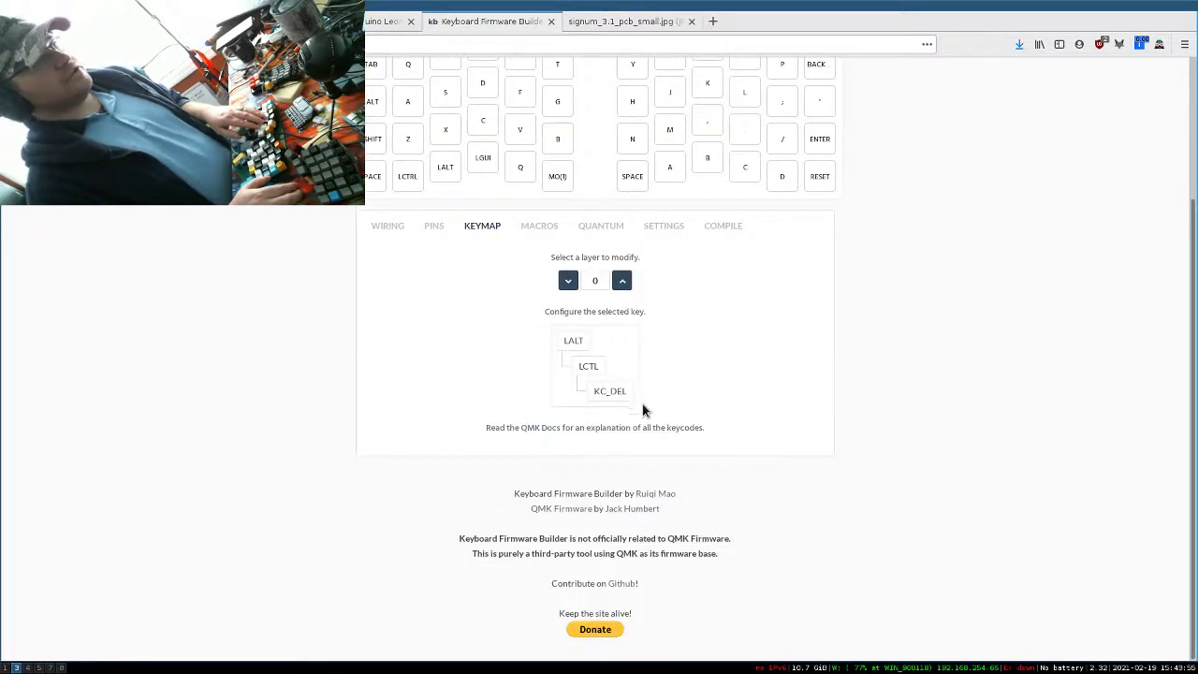
scroll(642, 403, "up", 3)
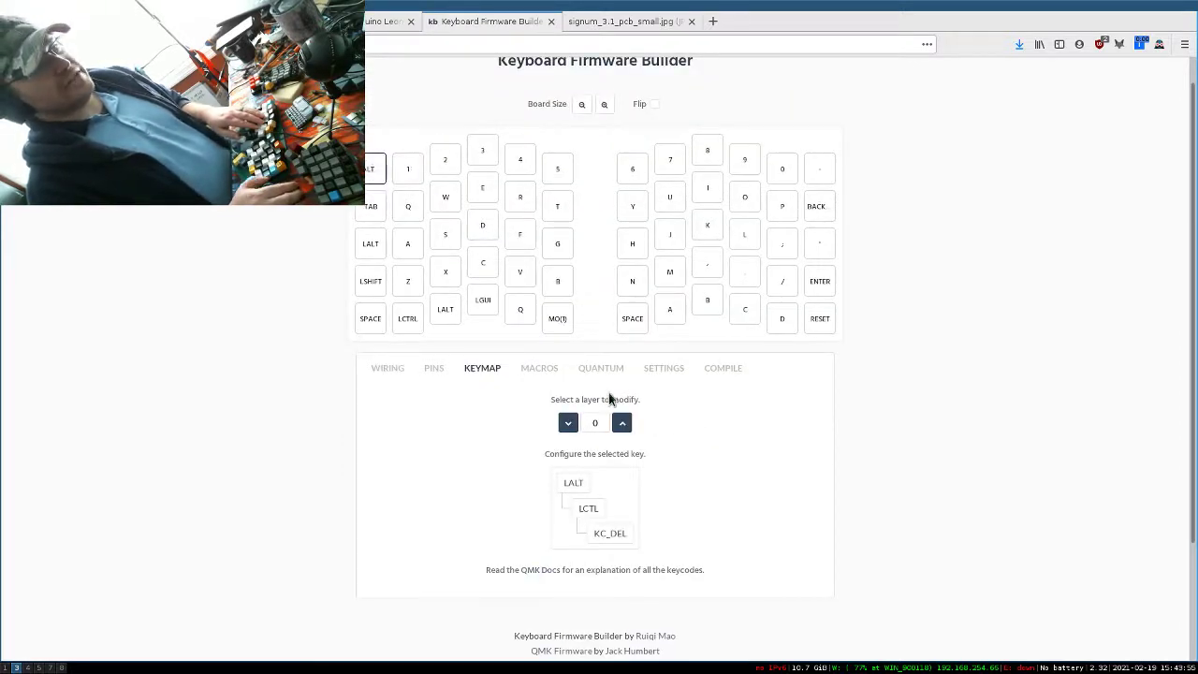
scroll(655, 389, "down", 1)
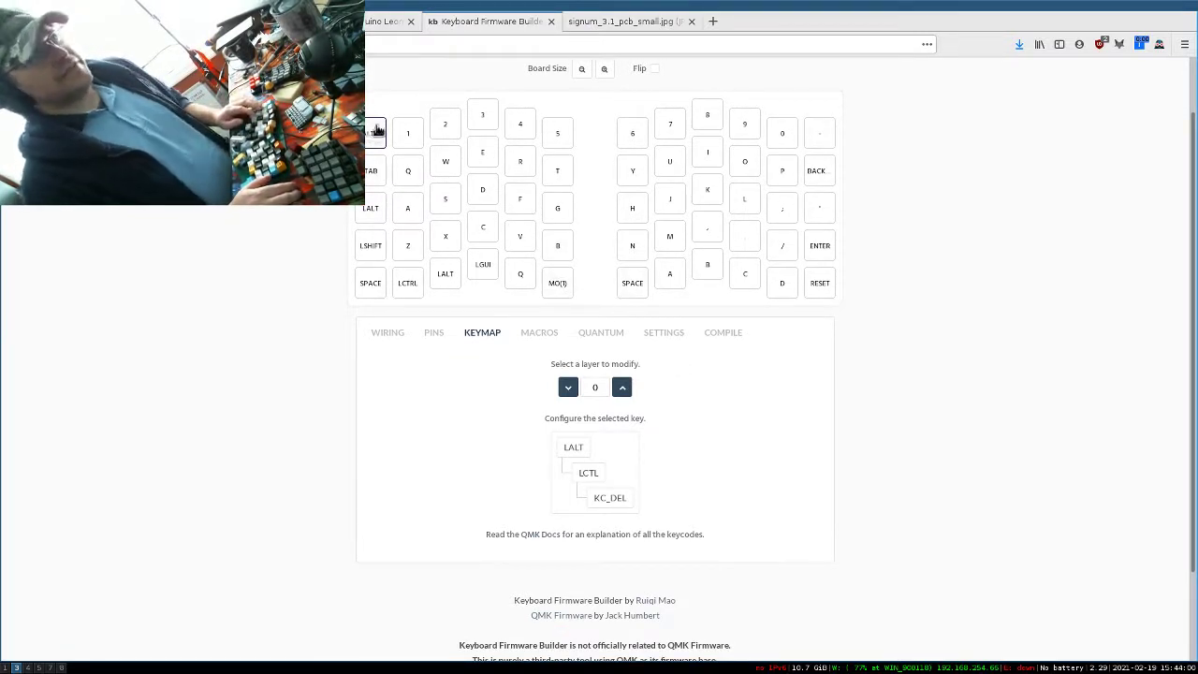
Change the RESET key in the lower-right corner of the board on layer 0 to A.
left_click(621, 386)
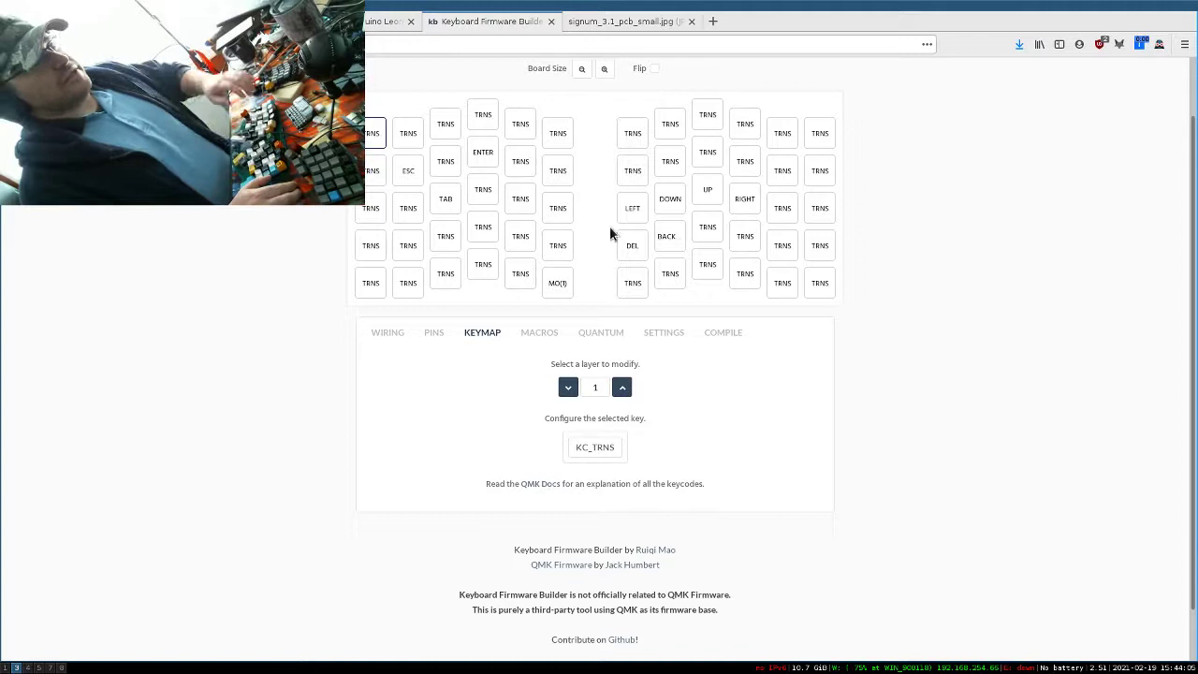
left_click(569, 388)
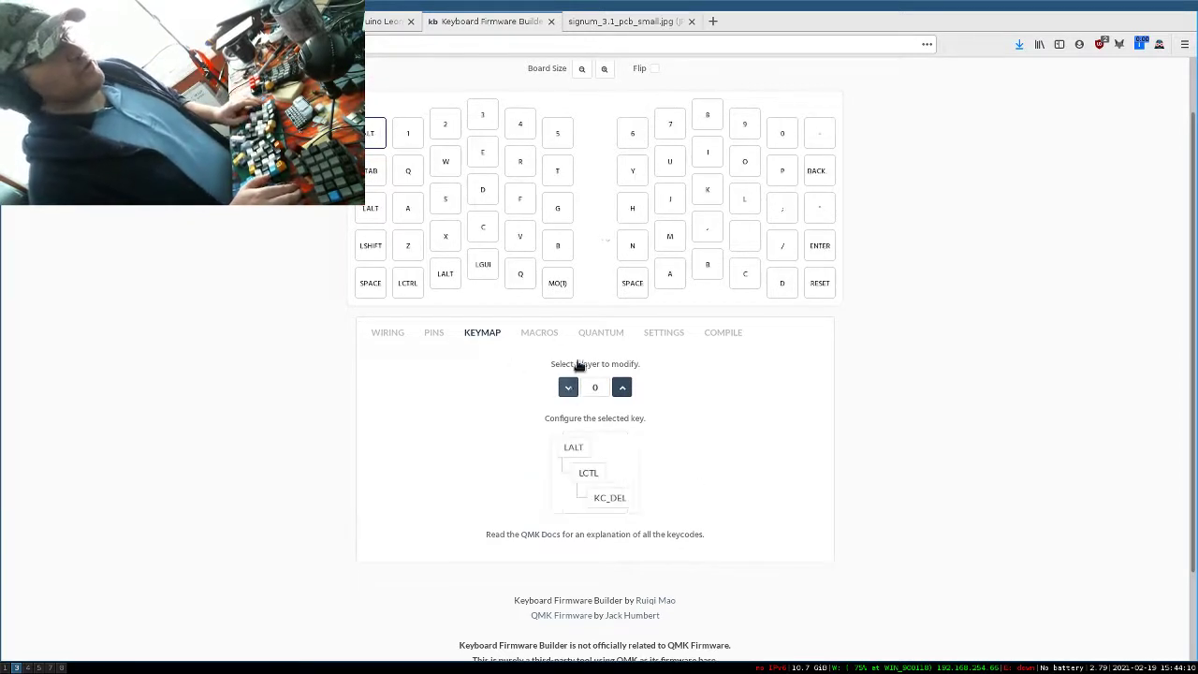
left_click(819, 285)
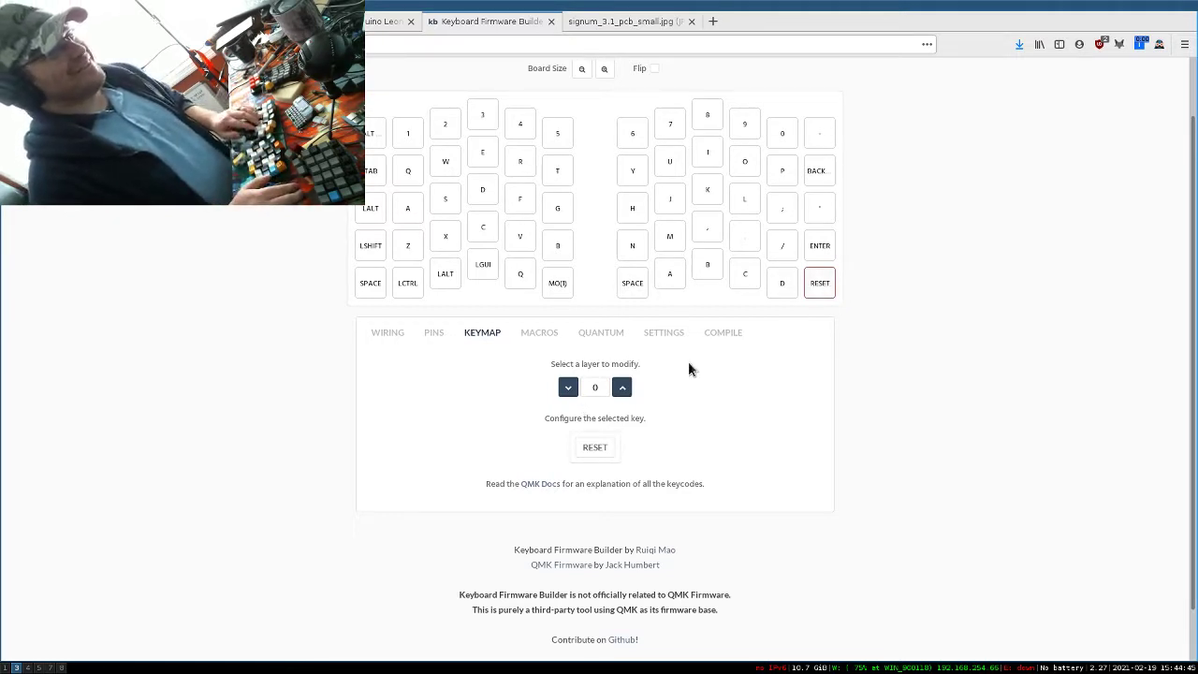
left_click(595, 447)
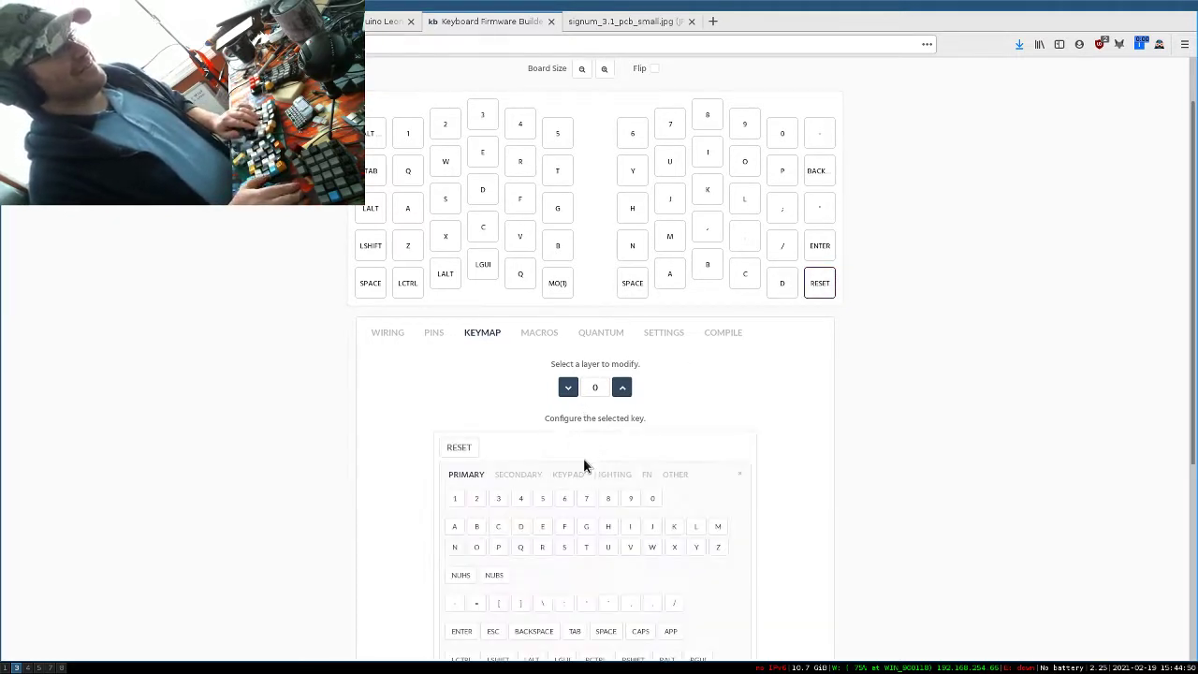
left_click(454, 527)
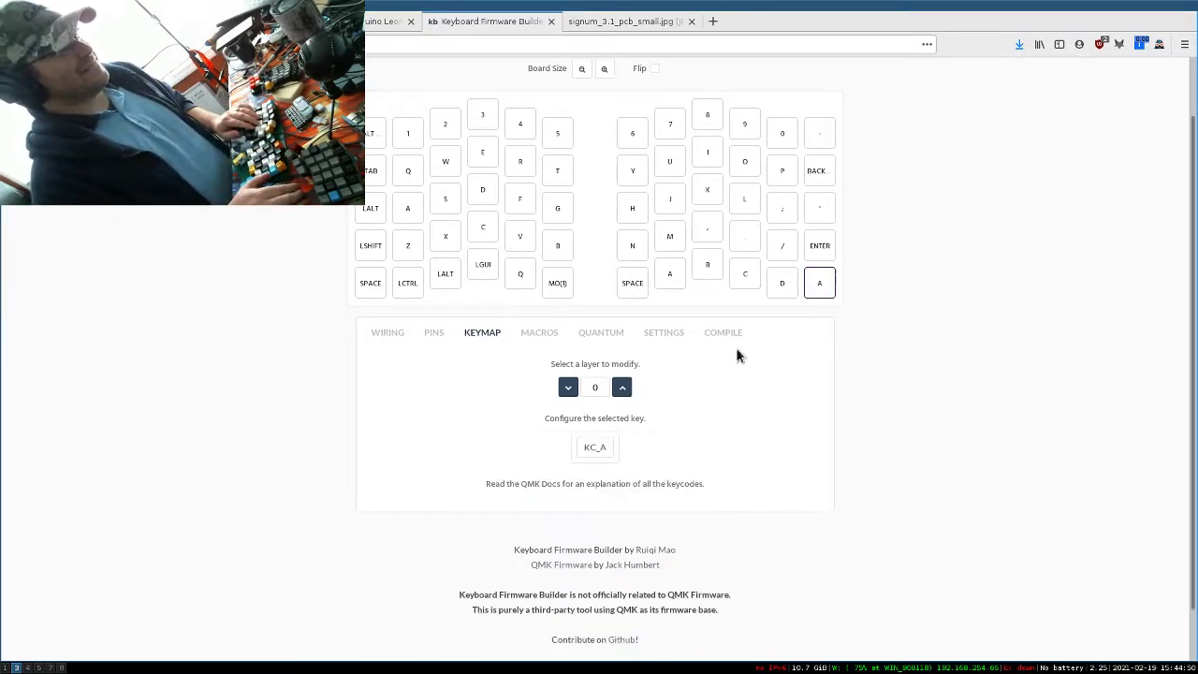
Assign RESET to the transparent key in the upper-right corner of the board on layer 1.
left_click(622, 387)
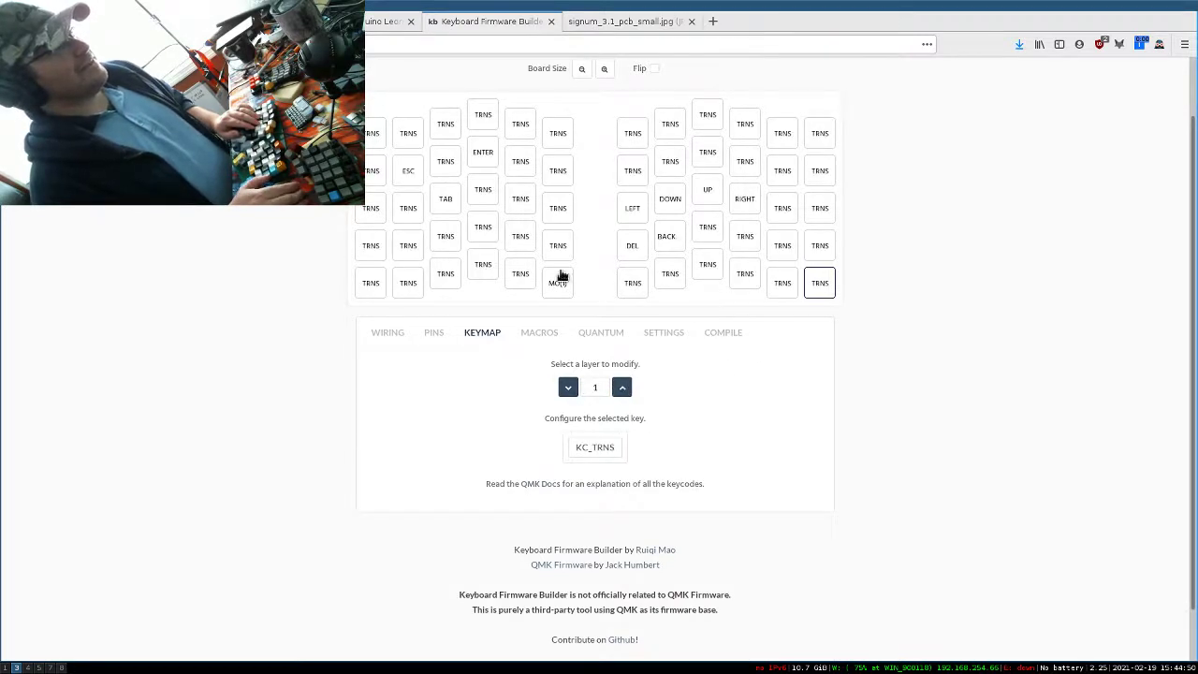
left_click(822, 137)
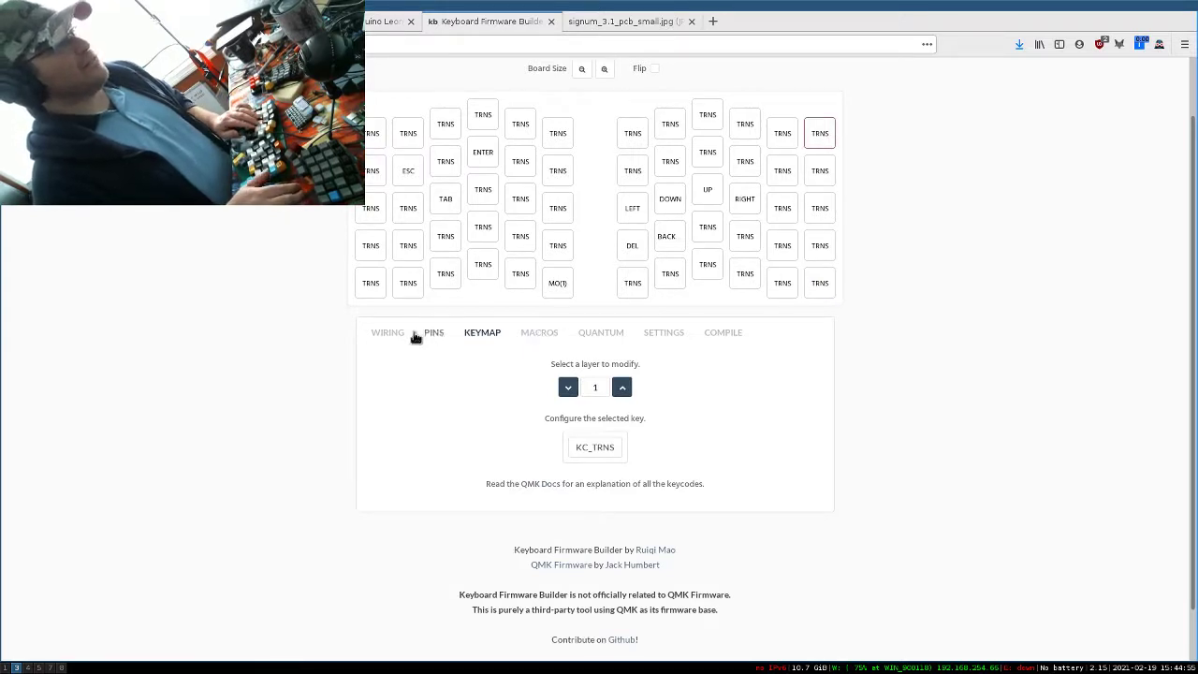
scroll(561, 412, "down", 1)
left_click(595, 393)
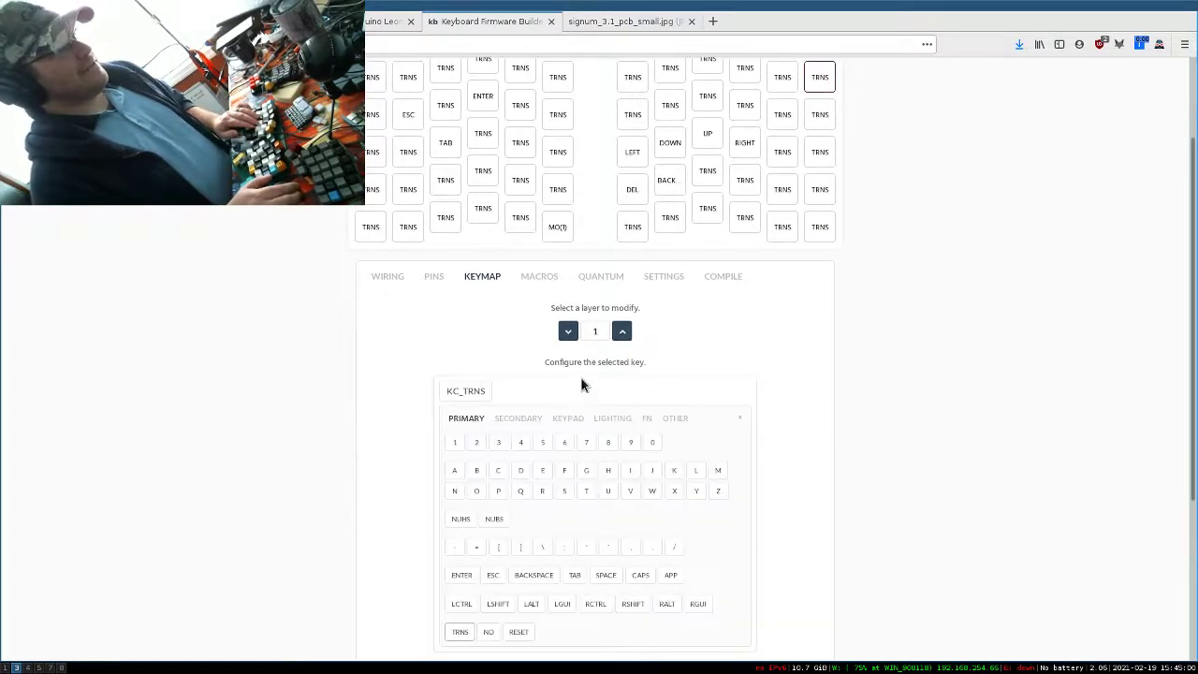
scroll(580, 376, "down", 2)
left_click(516, 492)
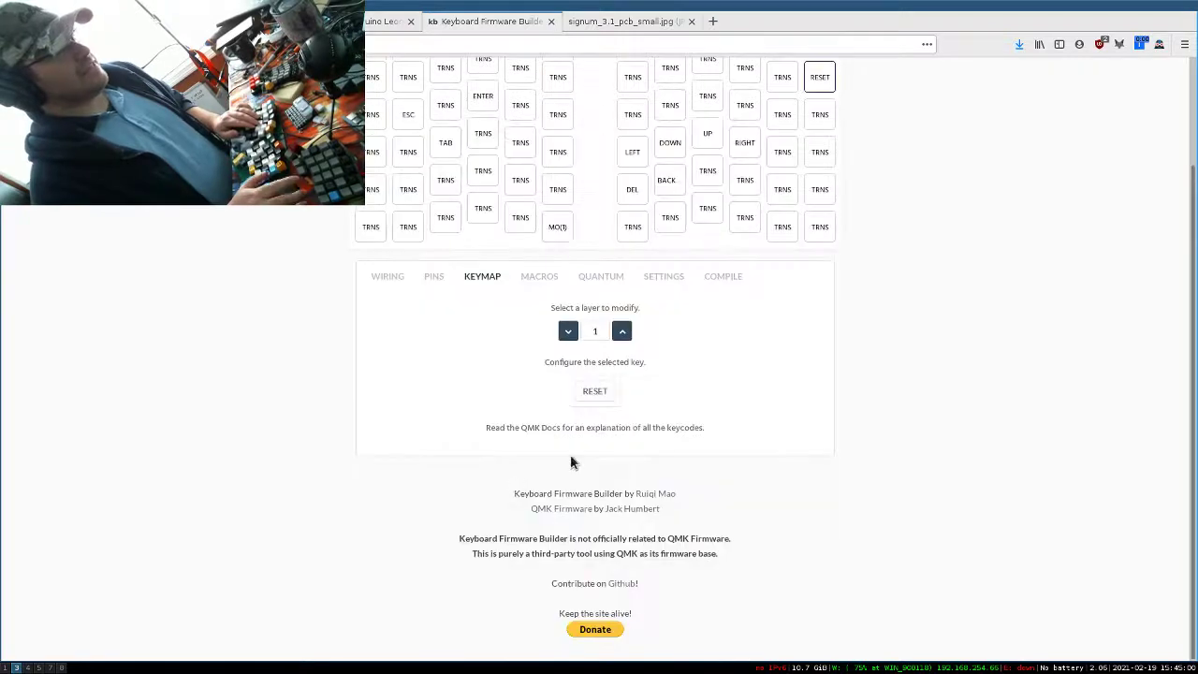
scroll(570, 461, "up", 2)
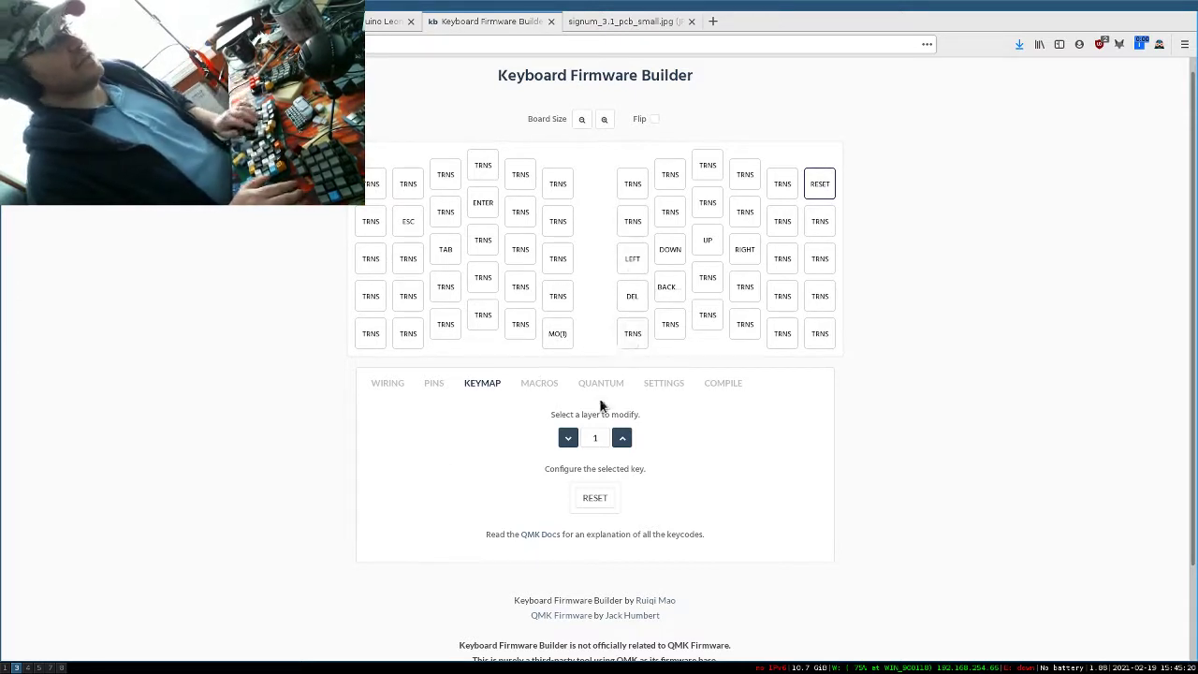
Check the settings and the firmware compile and download options, and return to the keymap.
left_click(662, 385)
left_click(719, 384)
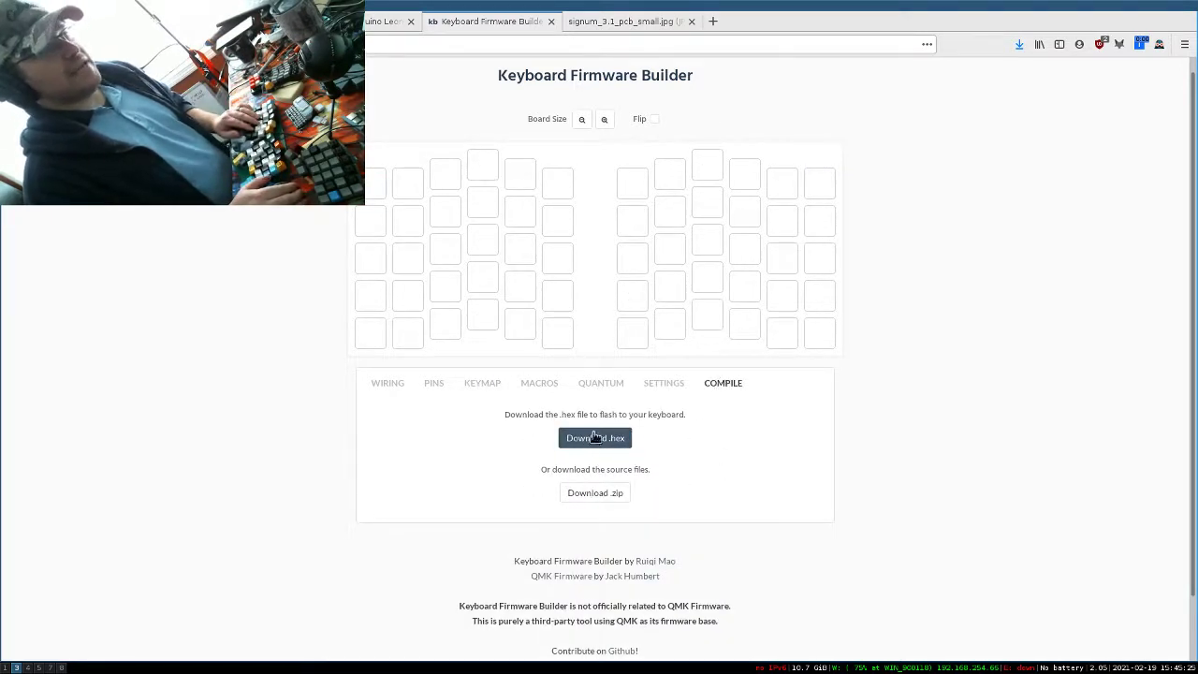
left_click(483, 385)
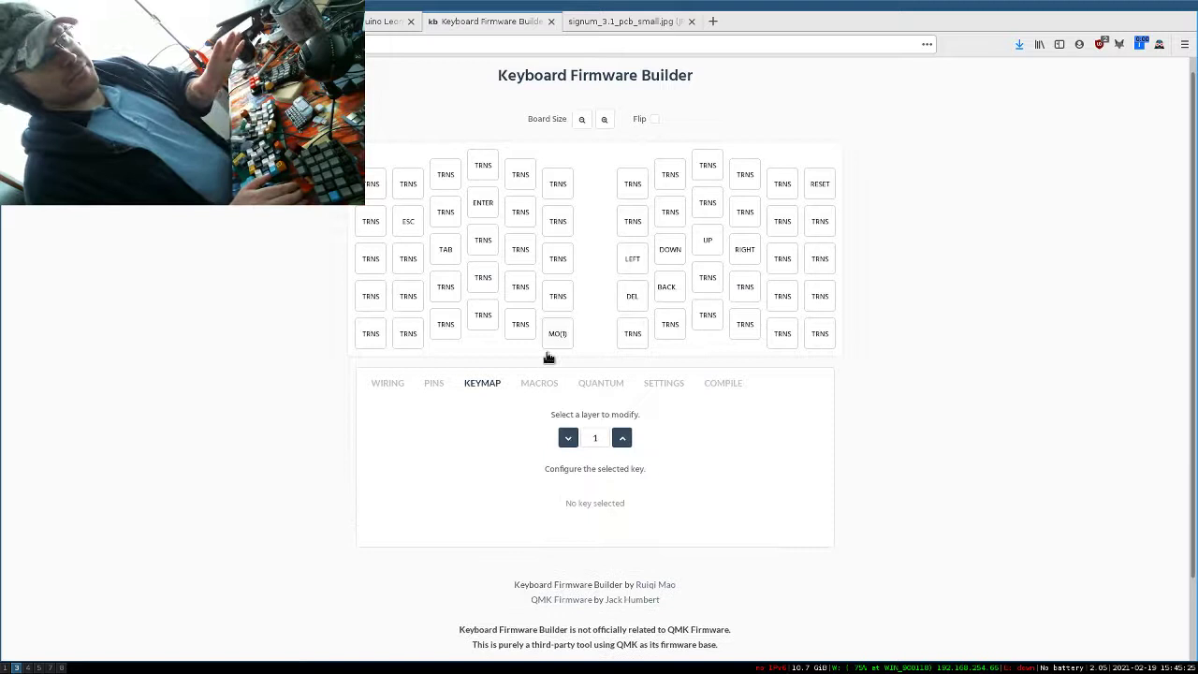
Compile the keymap and download the firmware, saving it as signum304.hex.
left_click(717, 382)
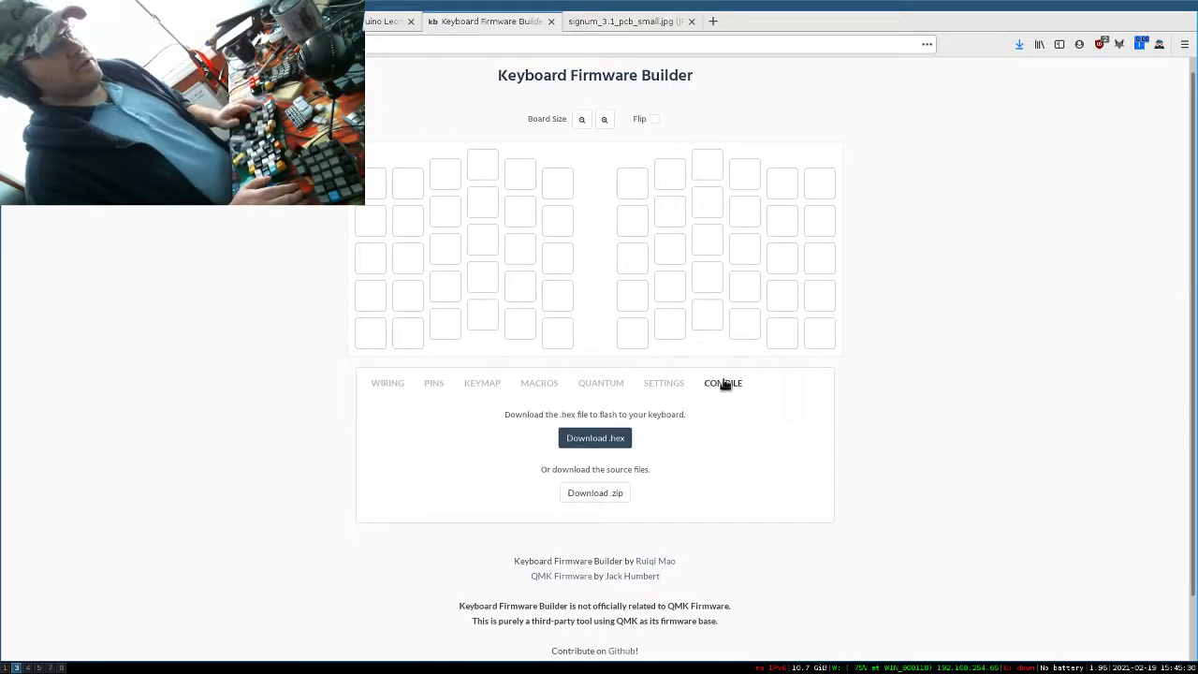
left_click(591, 442)
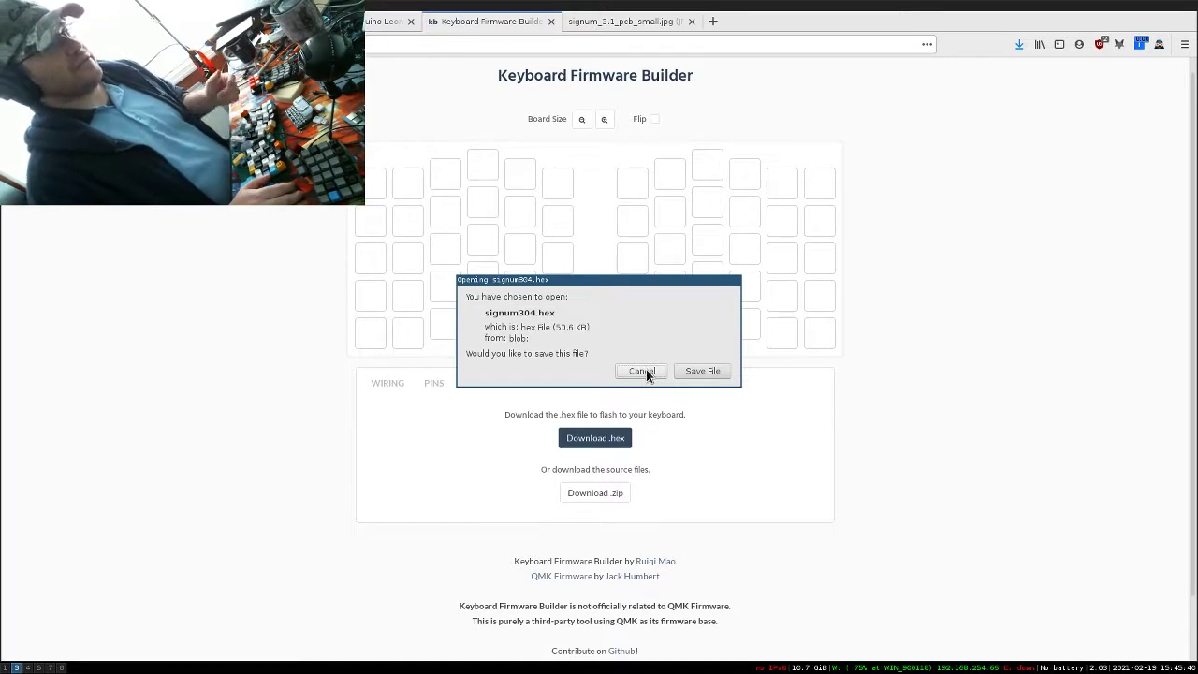
left_click(683, 372)
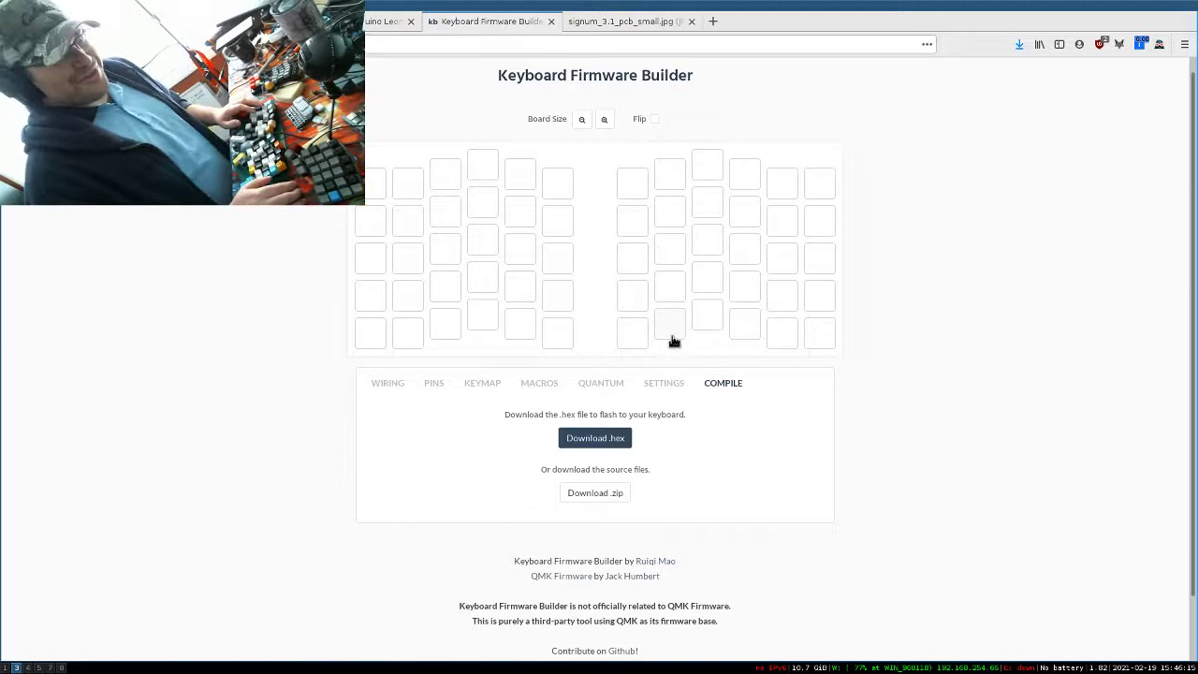
Save the layout configuration from the settings to disk as signum304.json.
left_click(484, 385)
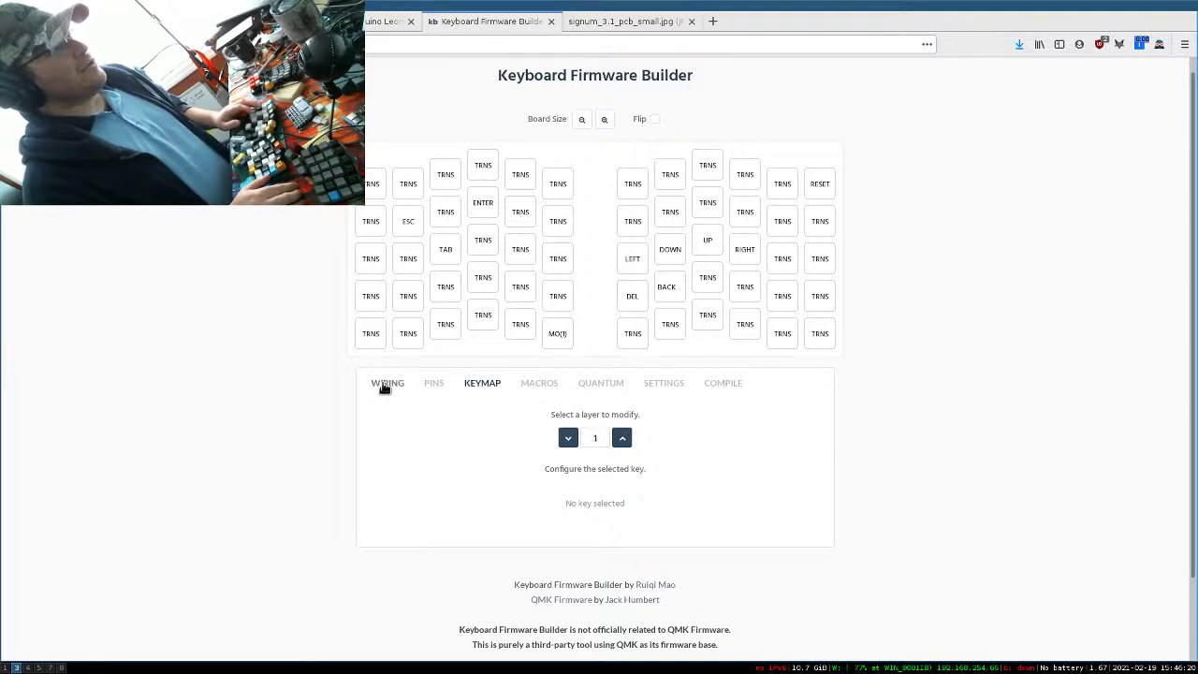
left_click(675, 384)
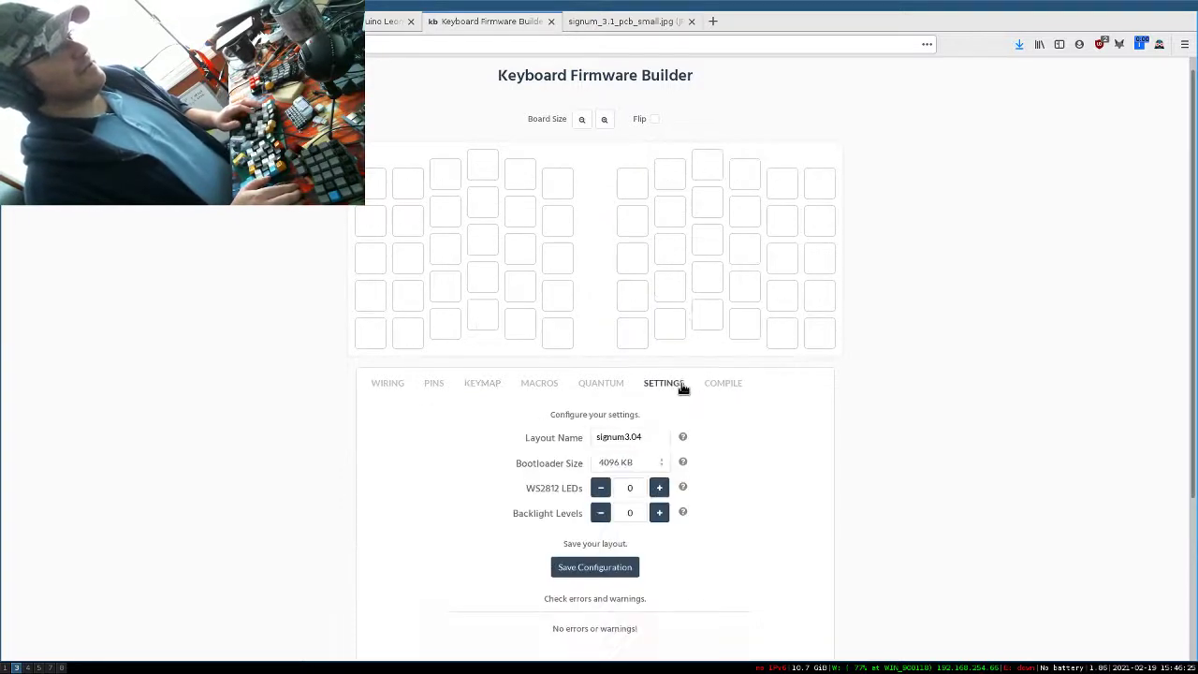
scroll(711, 385, "down", 2)
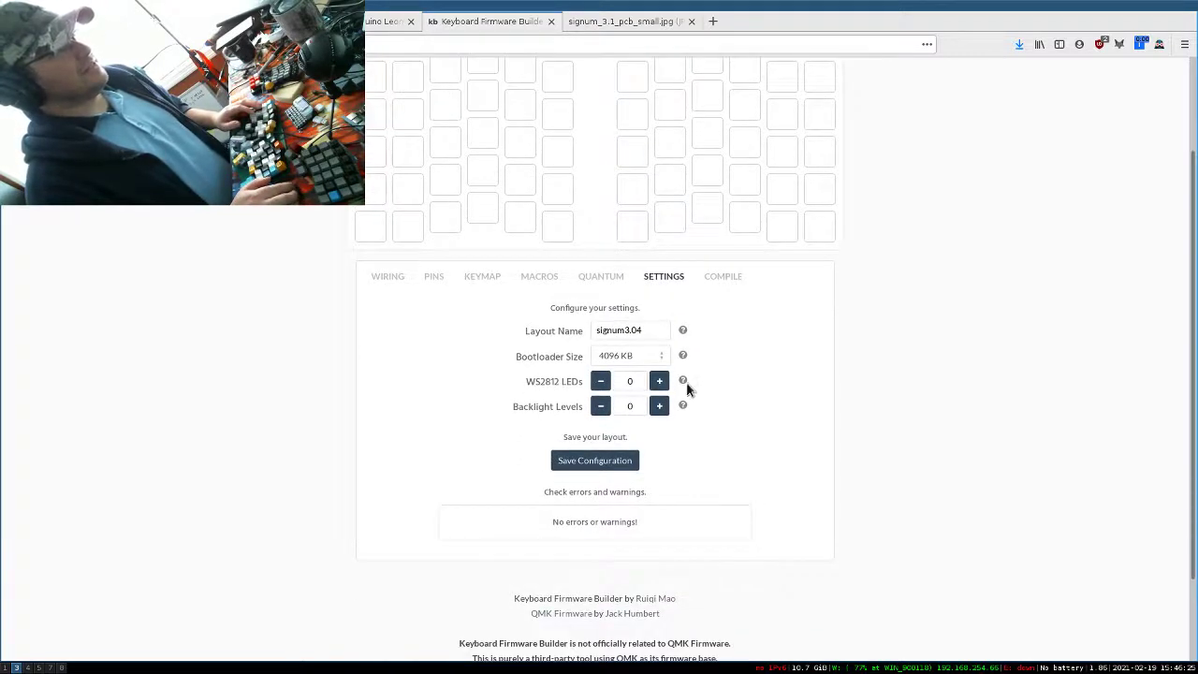
left_click(596, 463)
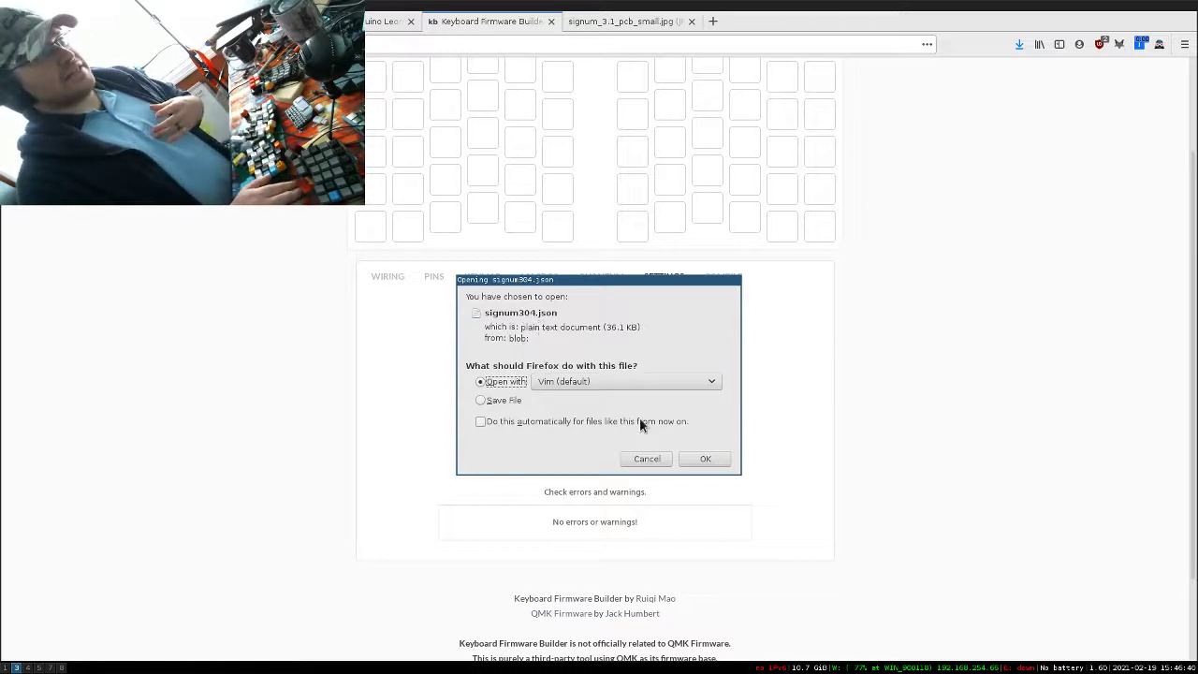
left_click(646, 459)
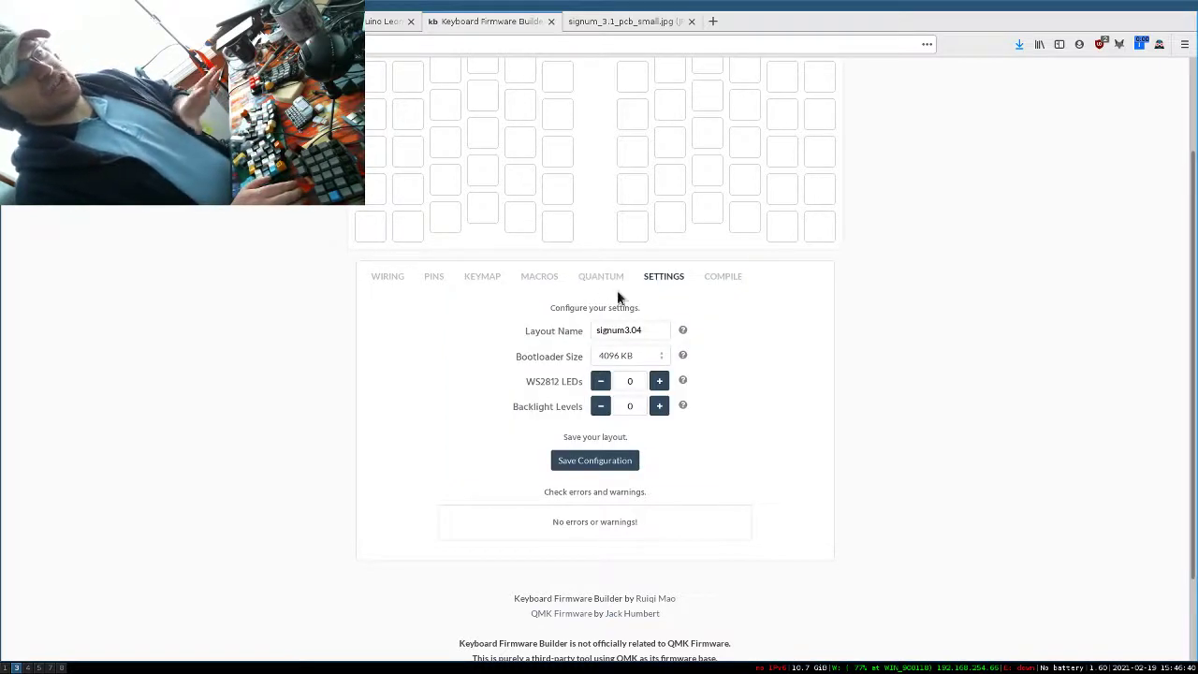
left_click(590, 459)
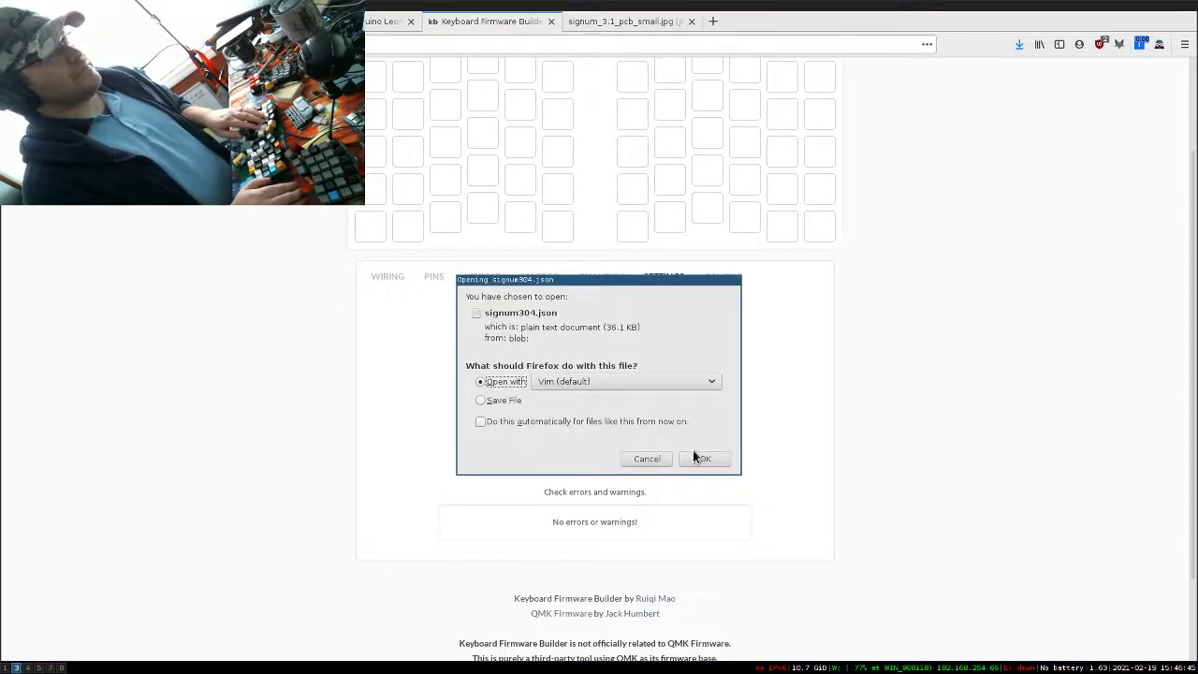
key("Down")
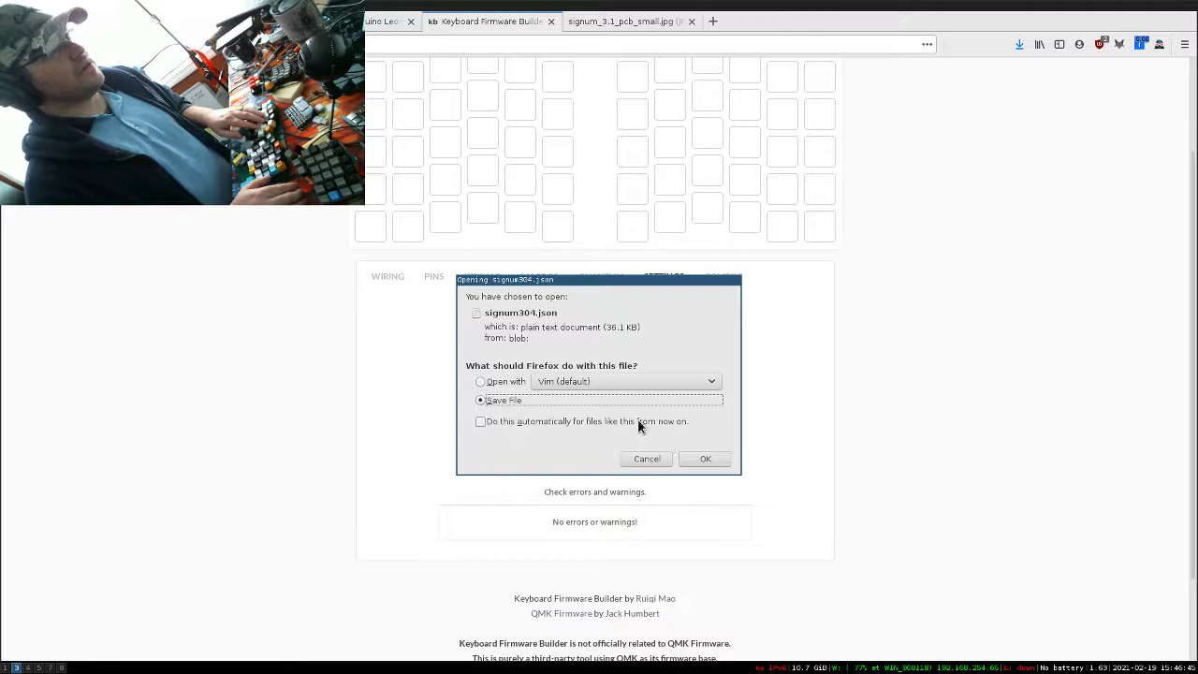
left_click(706, 459)
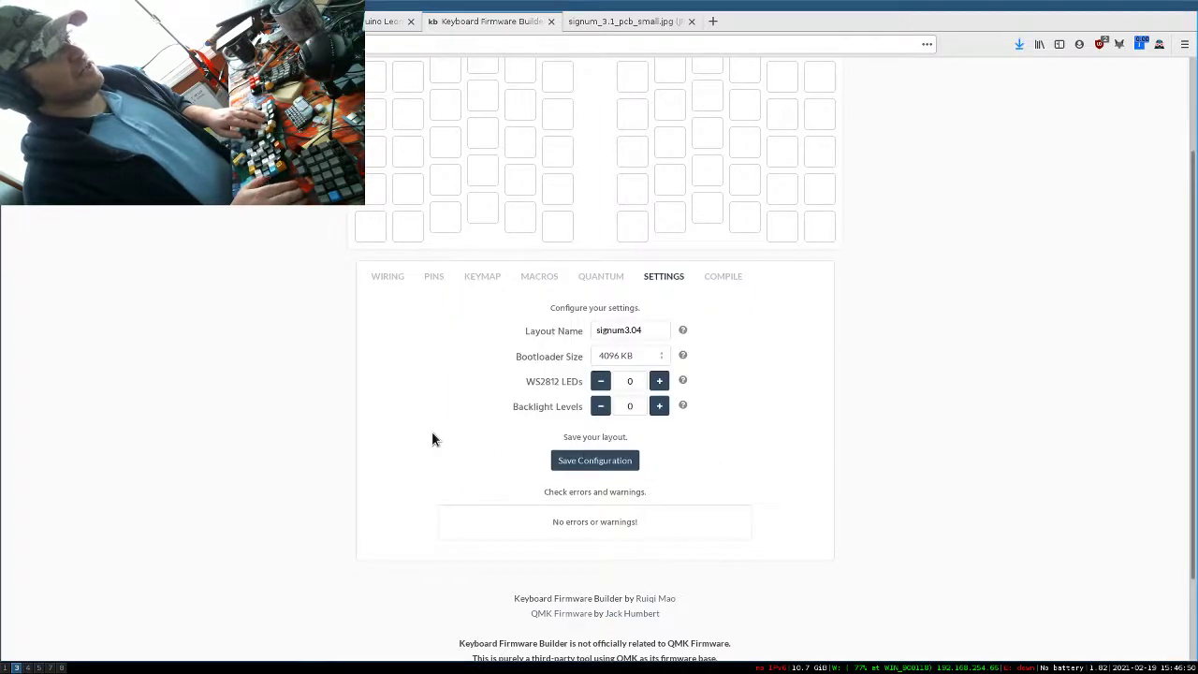
Reload the page, discarding the open layout, and upload the saved configuration signum304.json from Downloads.
scroll(357, 431, "up", 3)
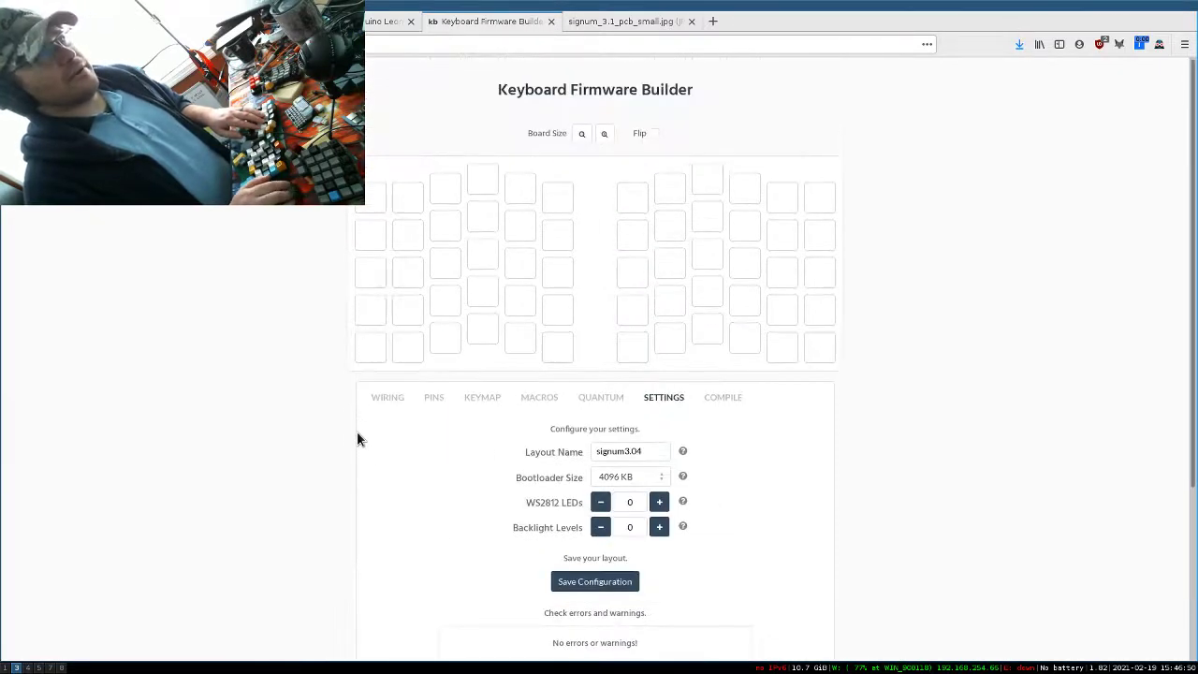
key("F5")
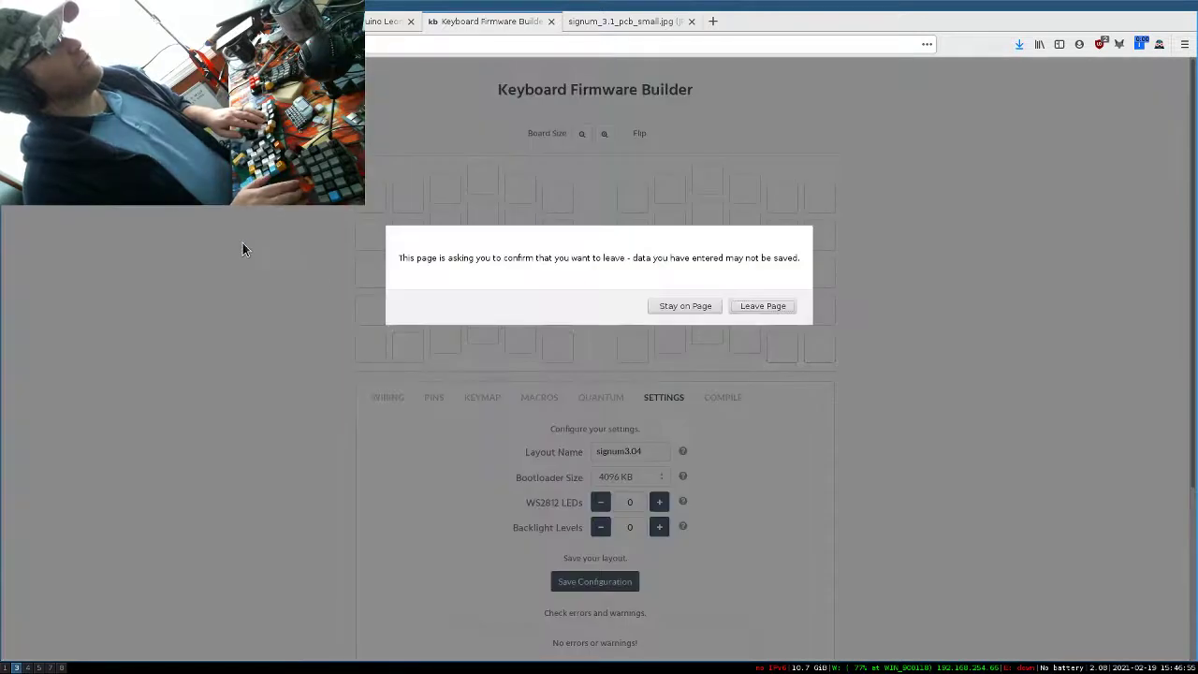
left_click(767, 307)
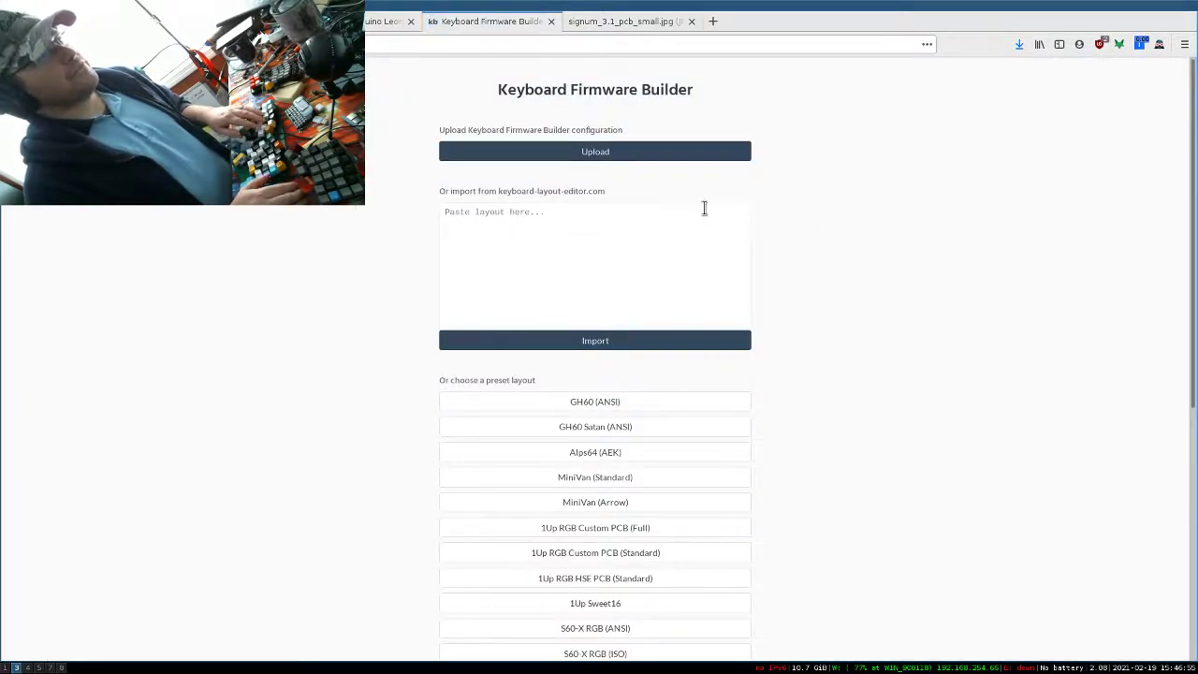
left_click(594, 152)
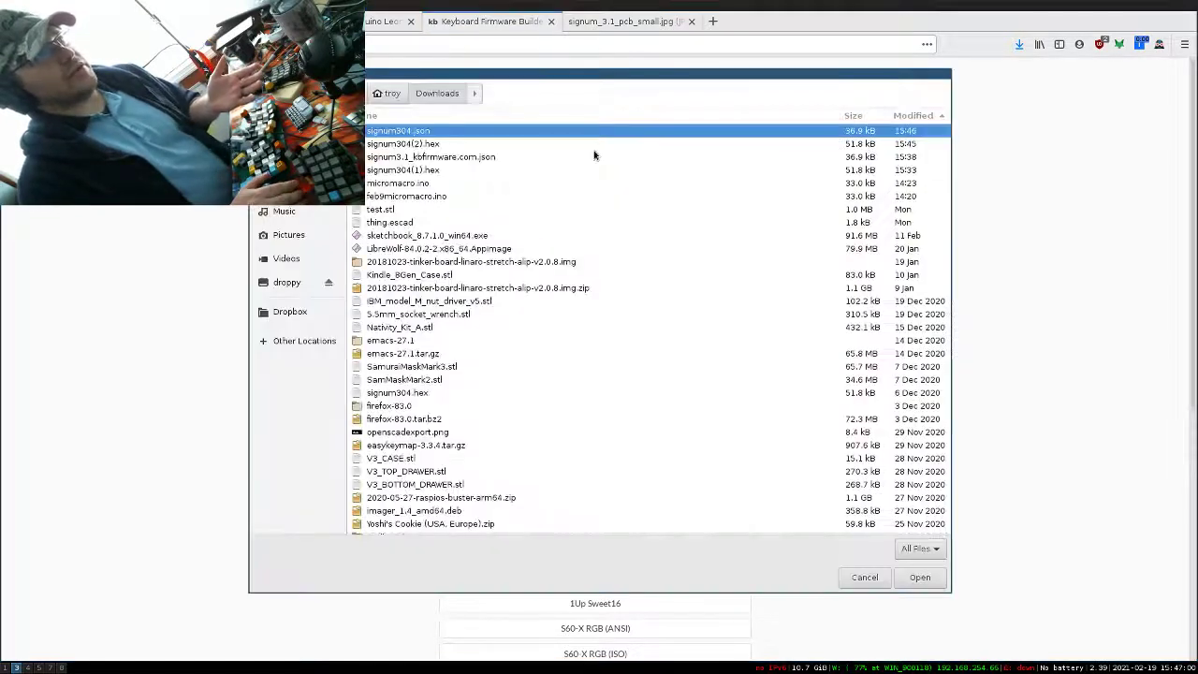
double_click(400, 138)
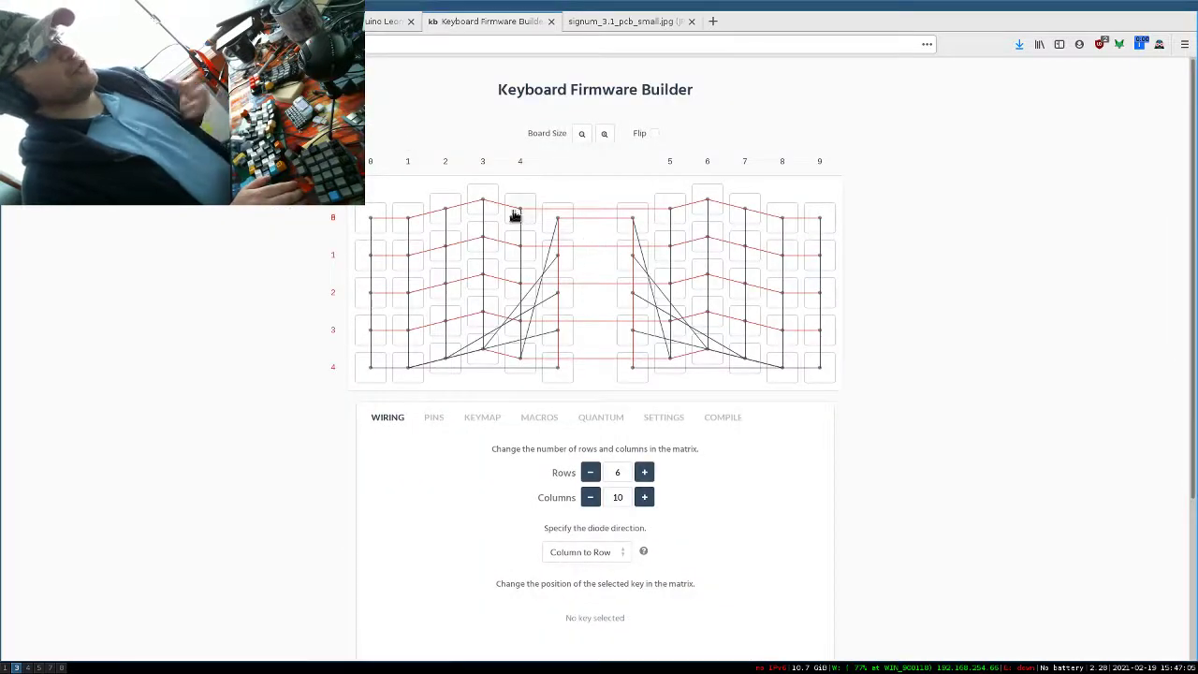
Check the restored keymap by inspecting the upper-left corner key on layer 0 and the upper-right corner key on layer 1.
left_click(478, 417)
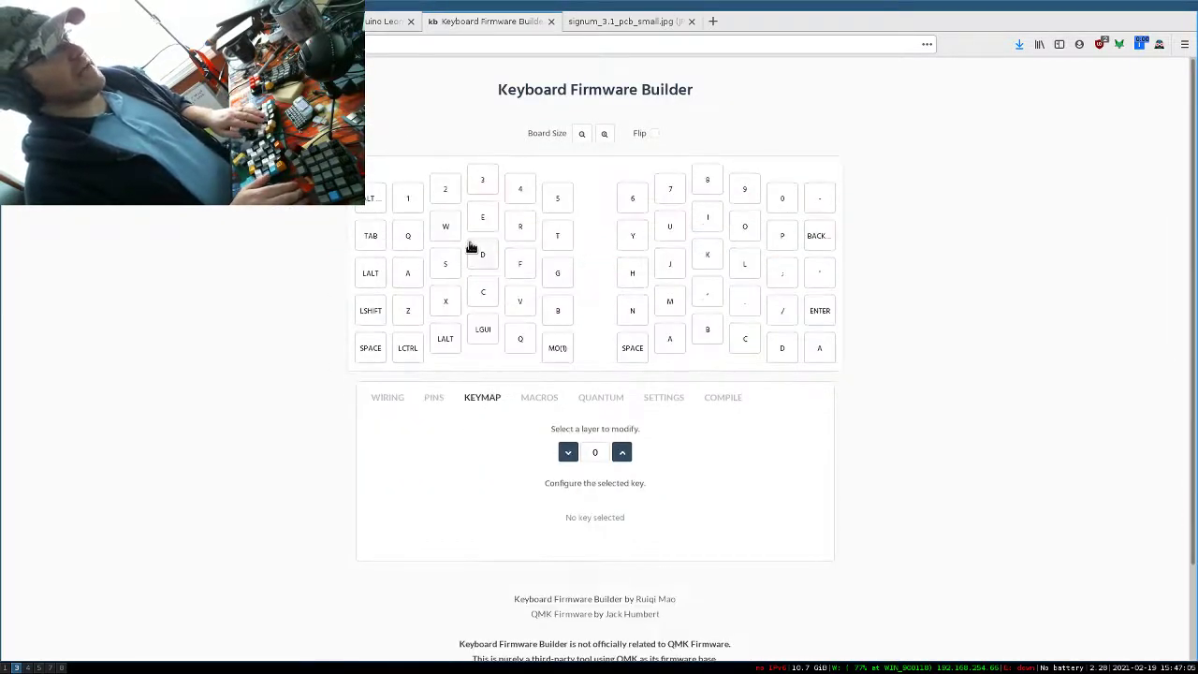
left_click(370, 199)
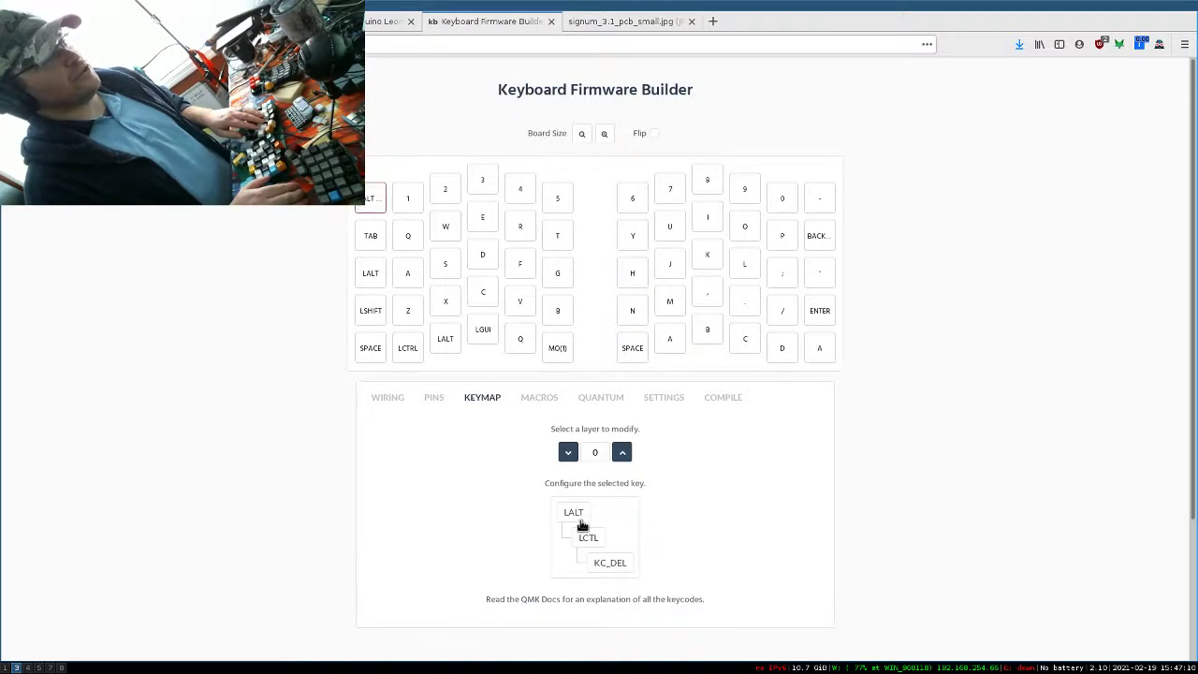
left_click(621, 452)
left_click(822, 202)
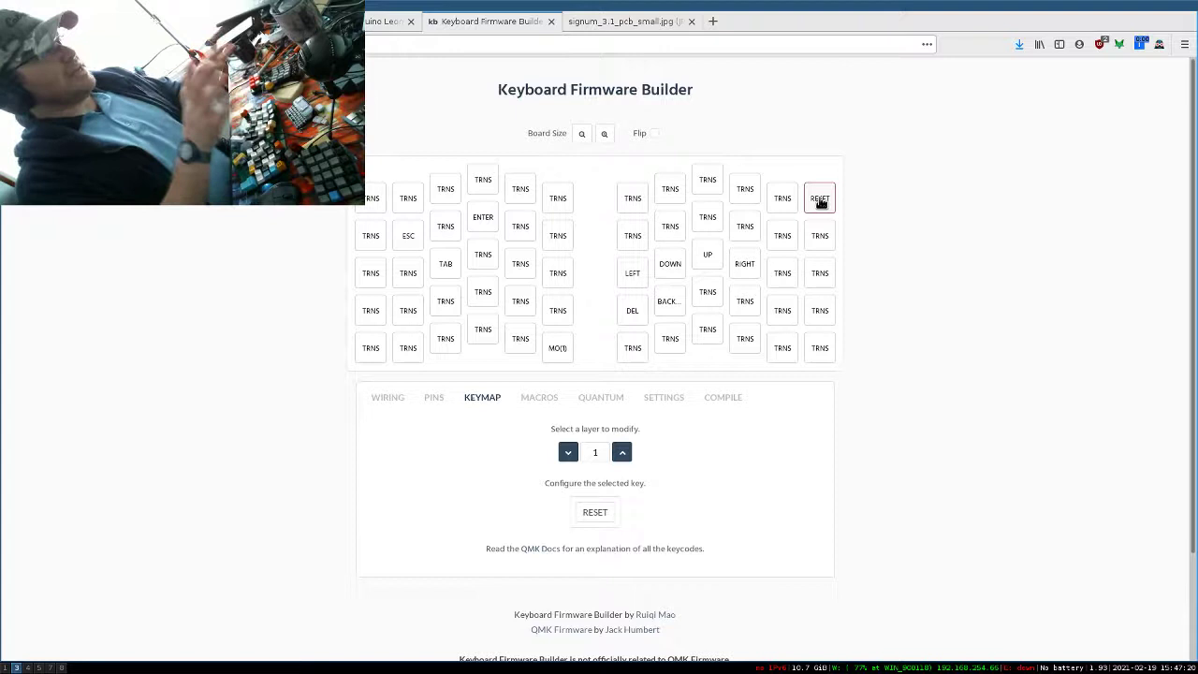
Download the firmware compiled from the uploaded configuration and save signum304.hex.
left_click(719, 399)
left_click(616, 463)
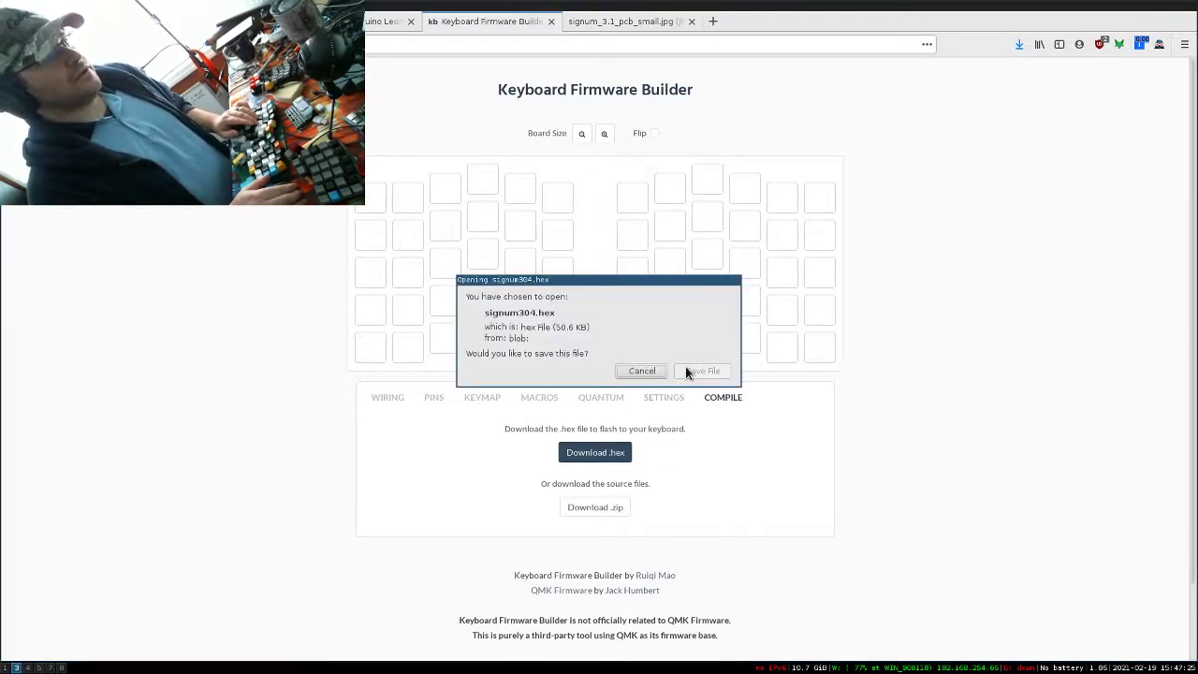
left_click(695, 371)
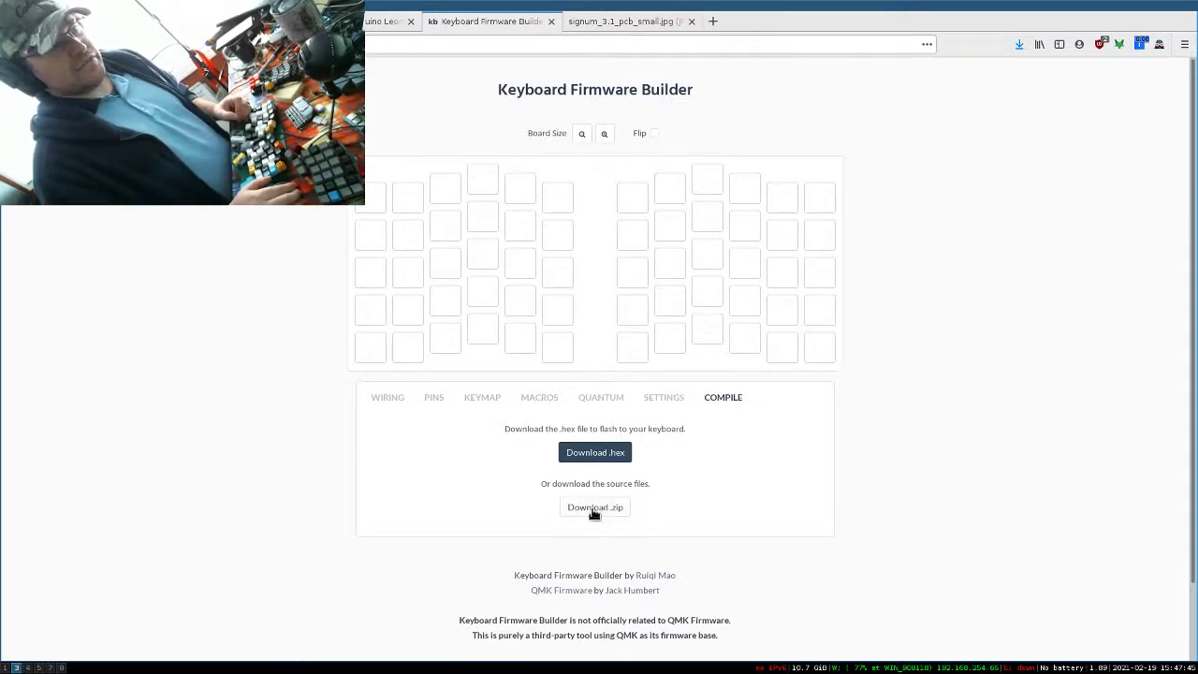
Download the firmware source files and save them as signum304.zip.
left_click_drag(546, 484, 653, 491)
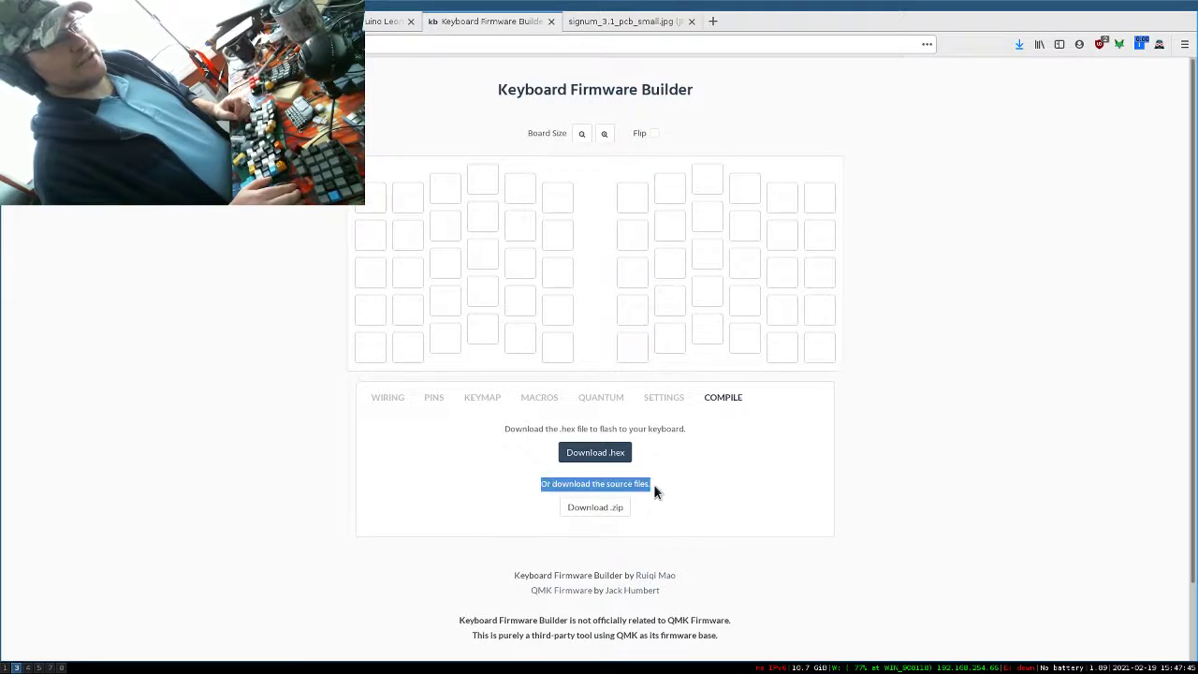
left_click(608, 508)
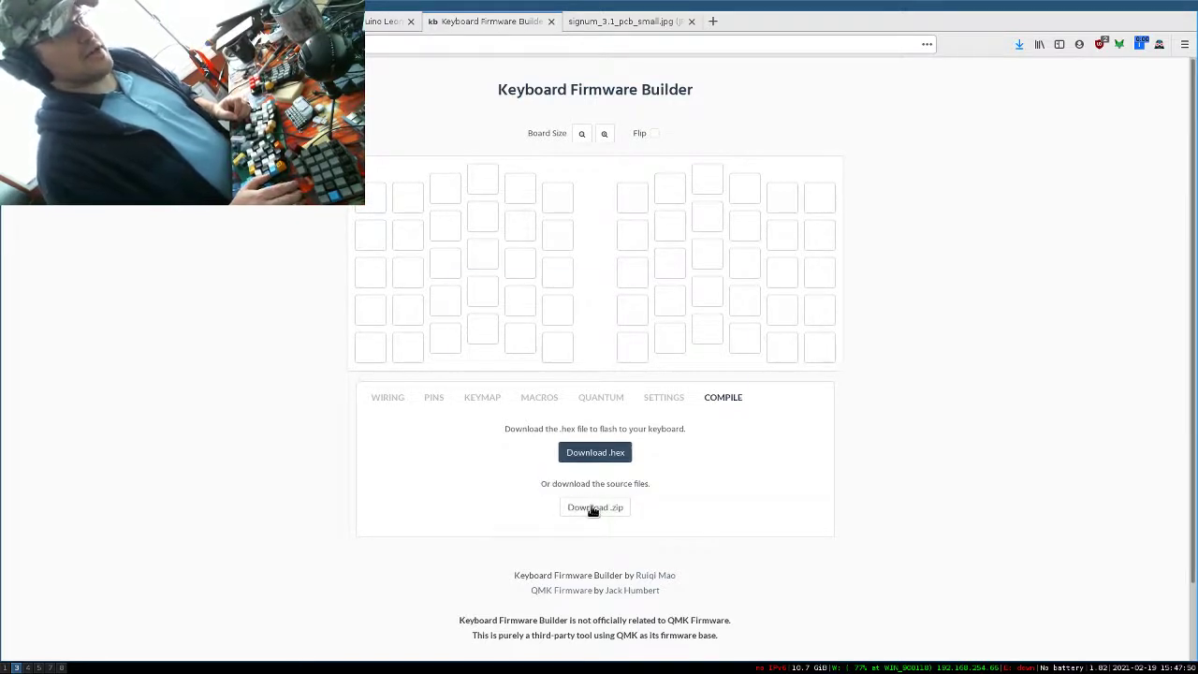
left_click(501, 400)
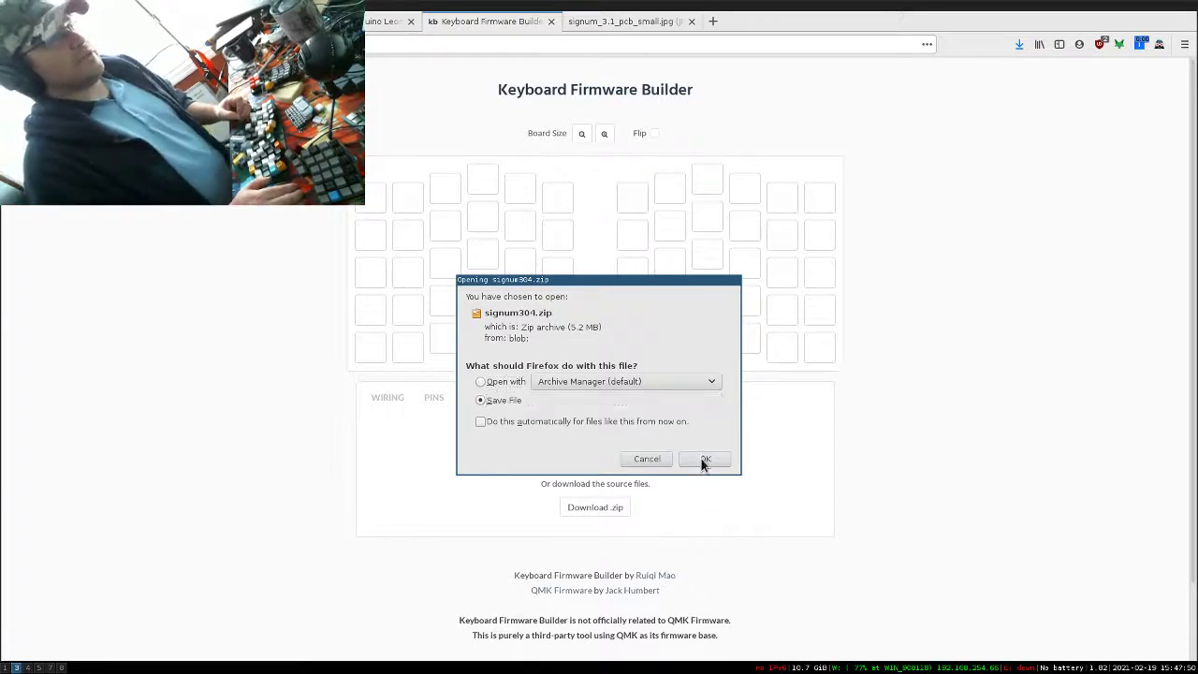
left_click(702, 459)
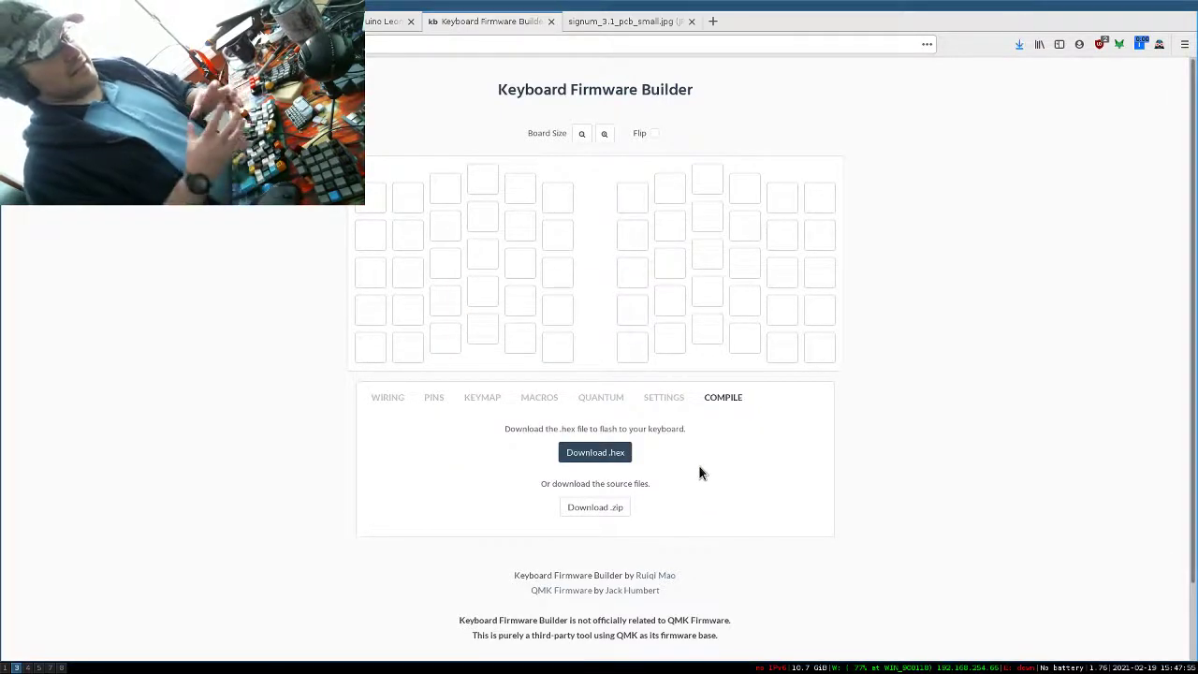